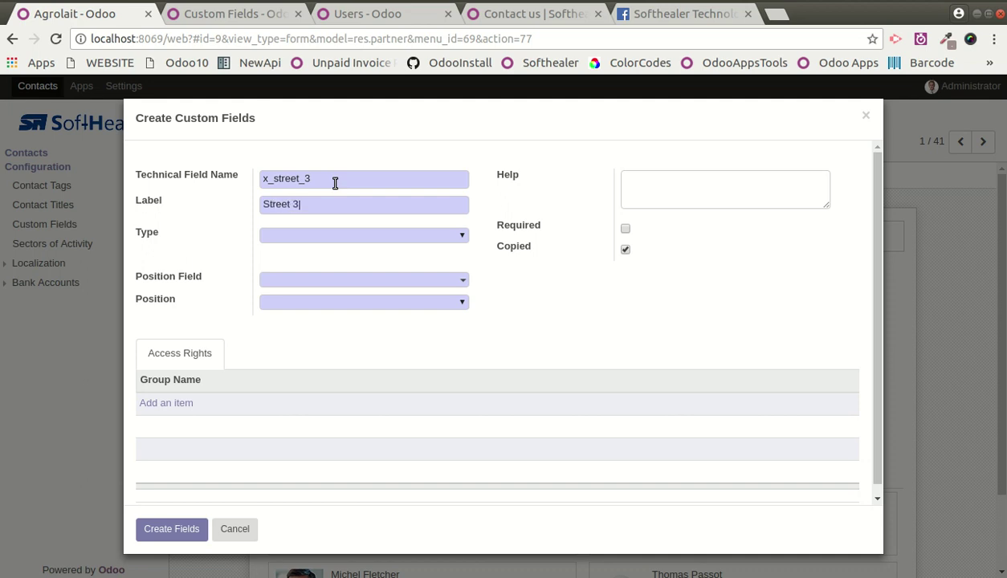
# Set the Street 3 custom field's type to char and leave its widget blank.
pyautogui.click(310, 232)
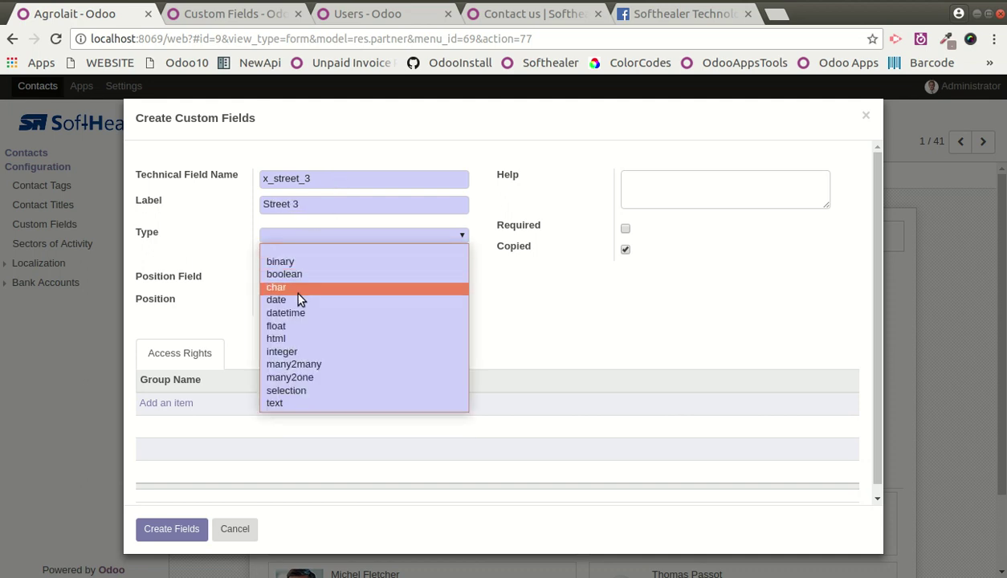
pyautogui.click(297, 289)
pyautogui.click(285, 277)
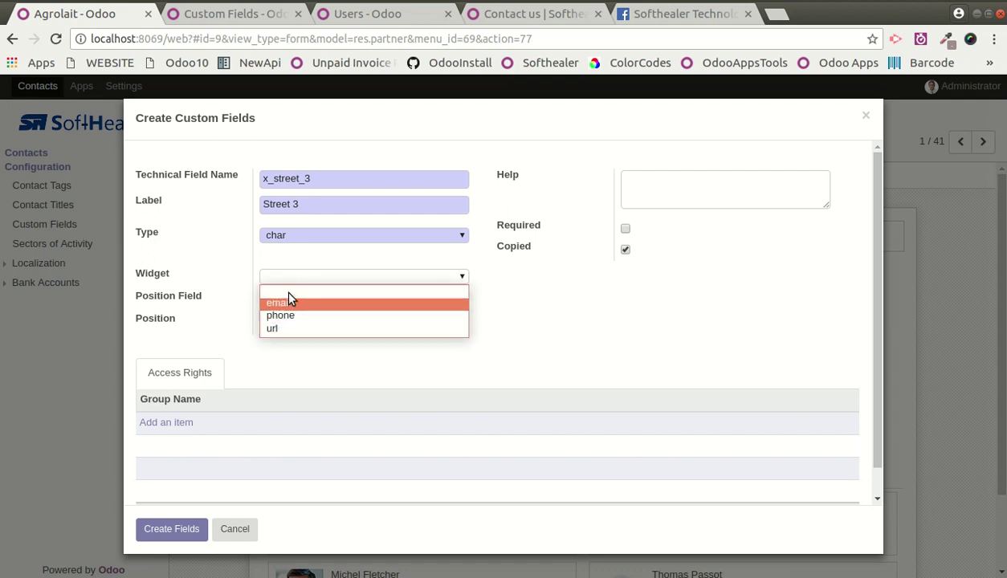
pyautogui.click(289, 292)
# Place the Street 3 field after Street2 (res.partner).
pyautogui.click(305, 300)
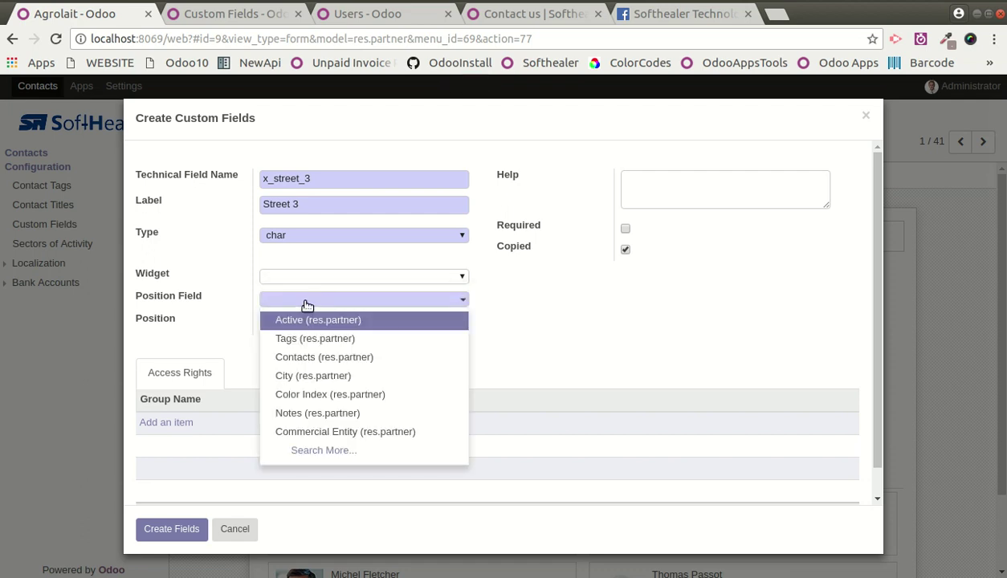
pyautogui.write('str')
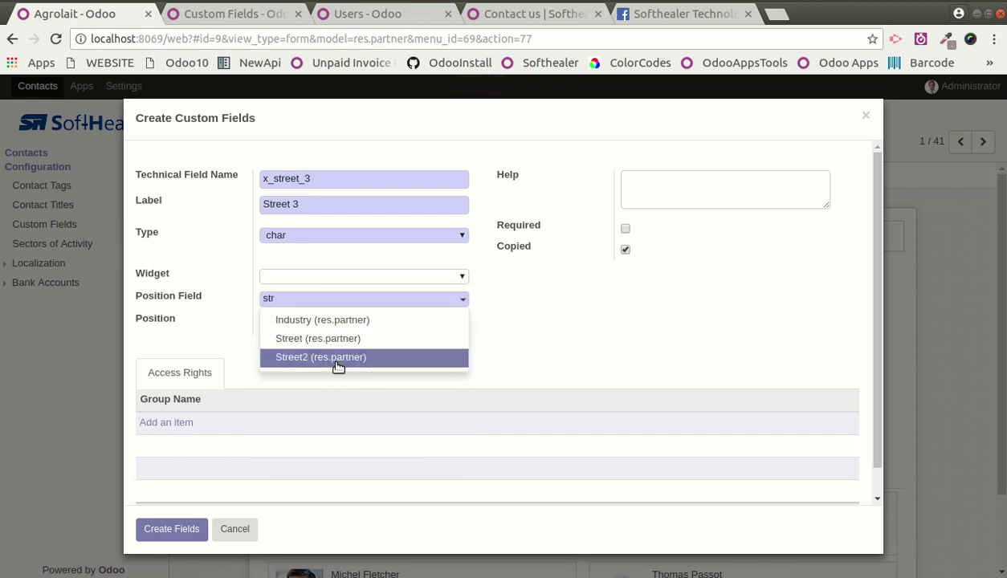
pyautogui.click(336, 356)
pyautogui.click(324, 322)
pyautogui.press('Down')
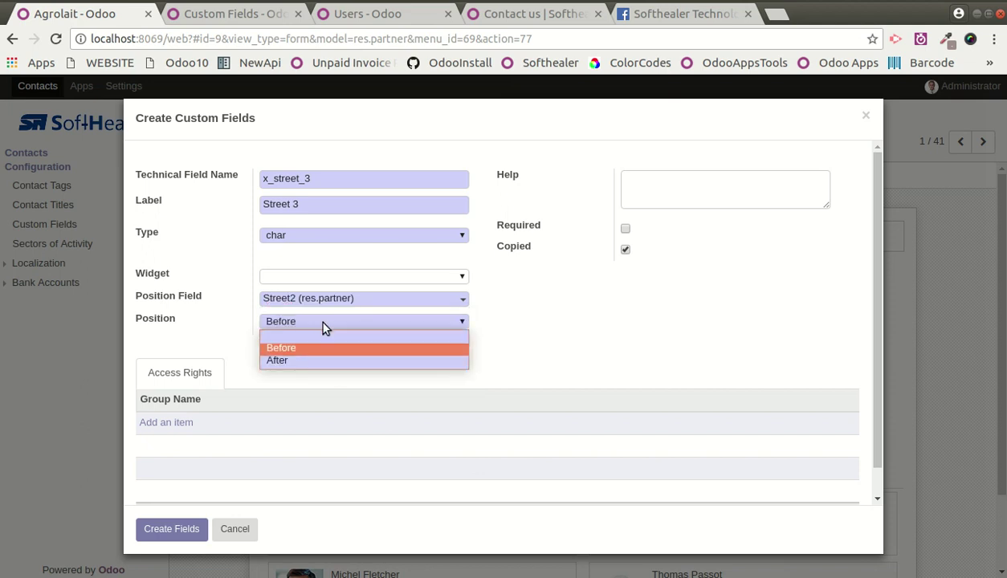
pyautogui.press('Down')
pyautogui.press('Return')
# Enter "Other Address Line" as the field's help text and create the field.
pyautogui.click(681, 189)
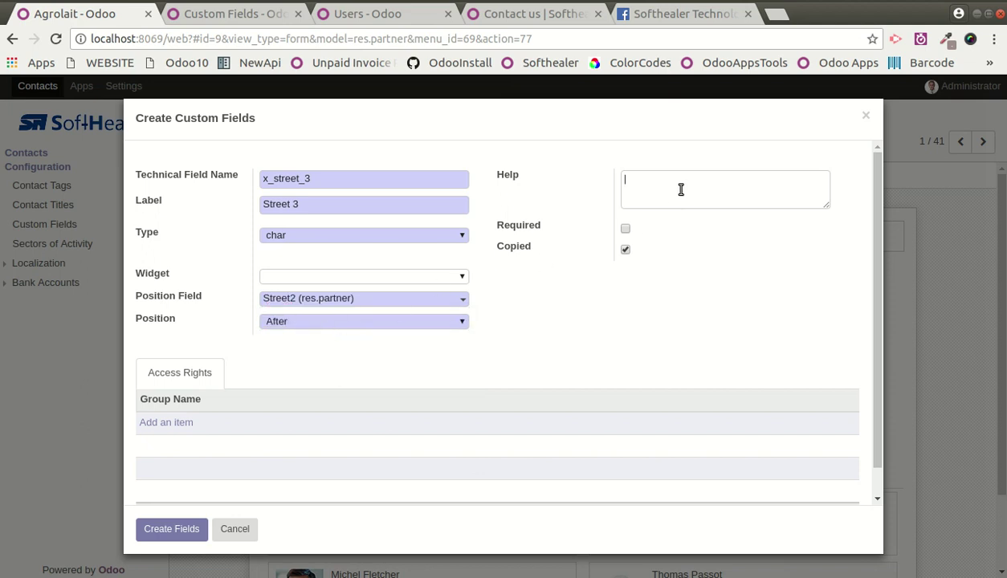
pyautogui.write('Other Address Line')
pyautogui.click(143, 531)
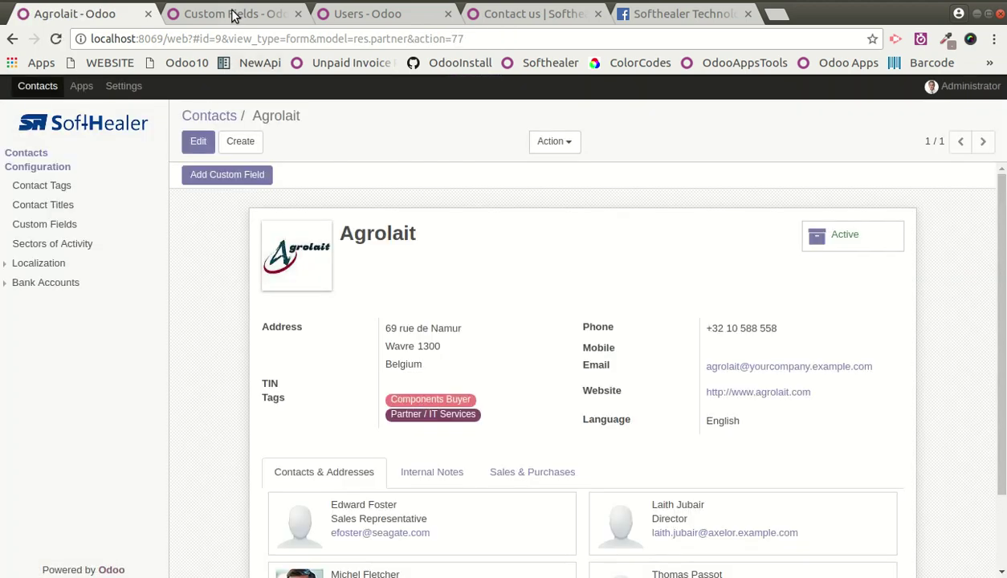
# Review the refreshed list of contact custom fields and return to the Agrolait contact.
pyautogui.click(231, 14)
pyautogui.click(109, 221)
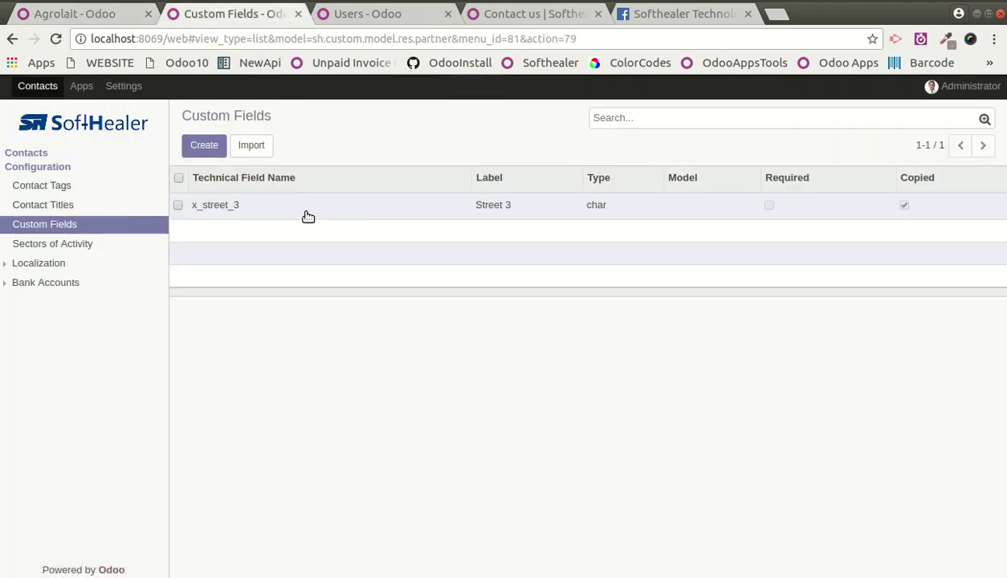
pyautogui.click(101, 9)
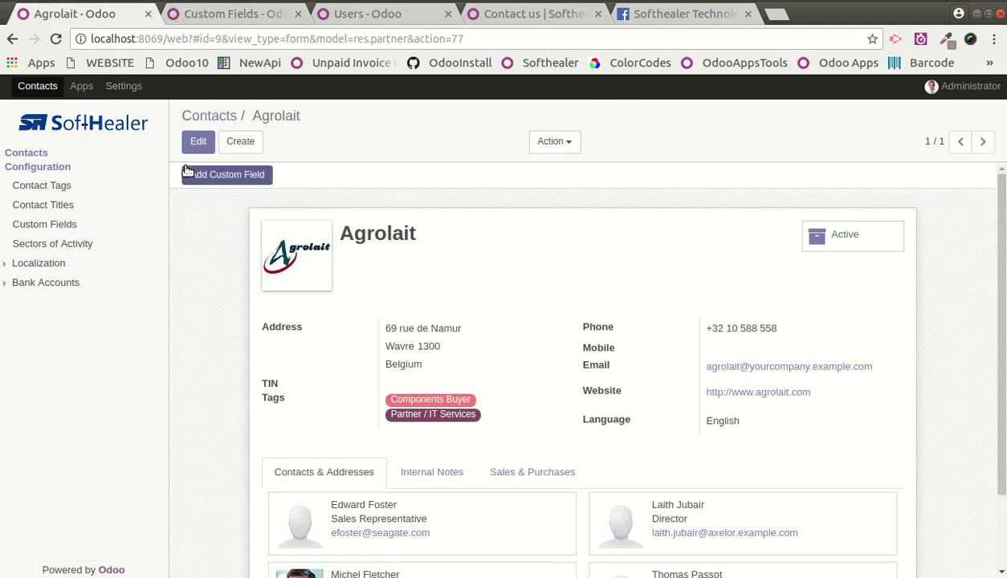
# Fill in the new Street 3 line of the Agrolait contact's address with a sample street and save the contact.
pyautogui.click(196, 141)
pyautogui.click(425, 376)
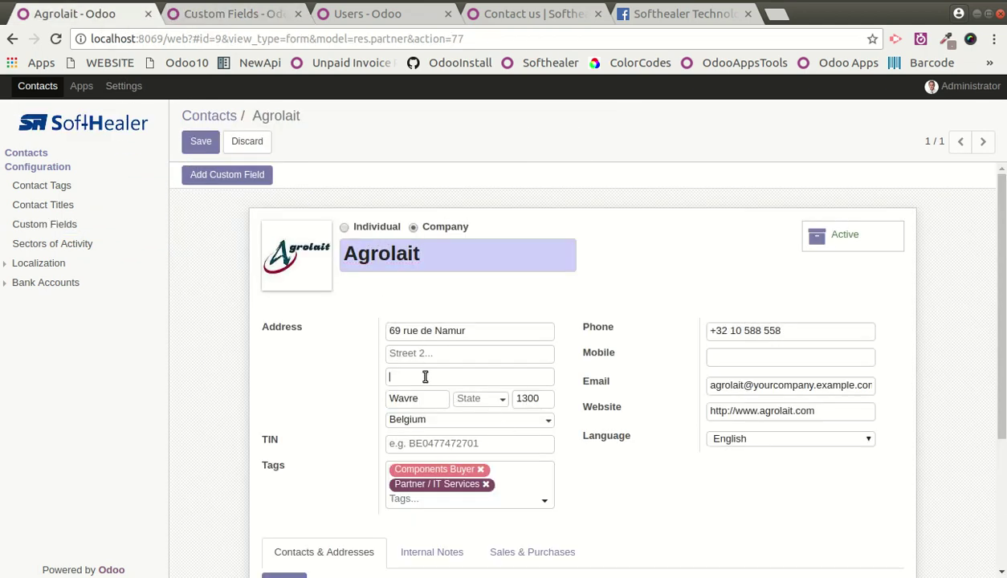
pyautogui.write('Street')
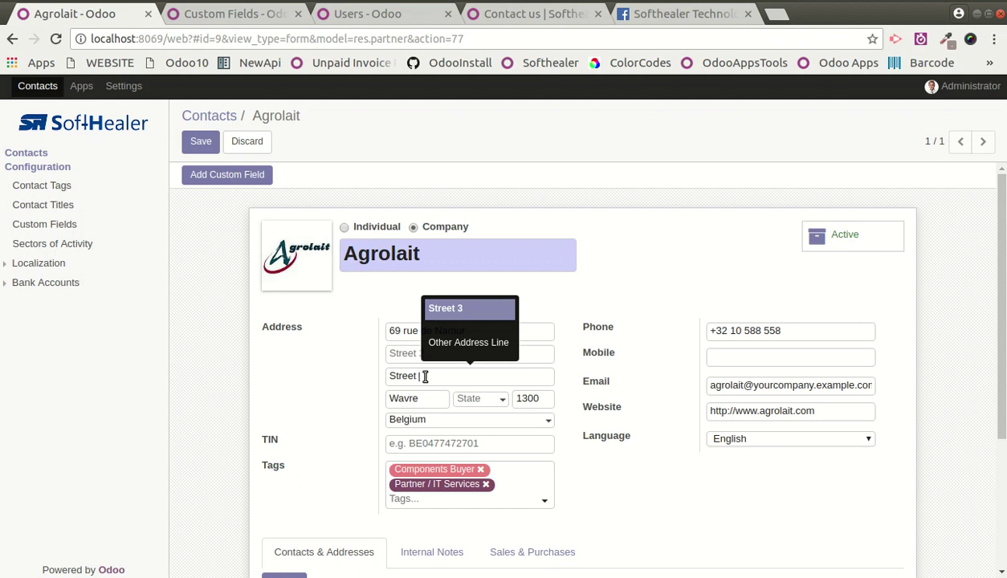
pyautogui.write(' No. 3')
pyautogui.click(193, 145)
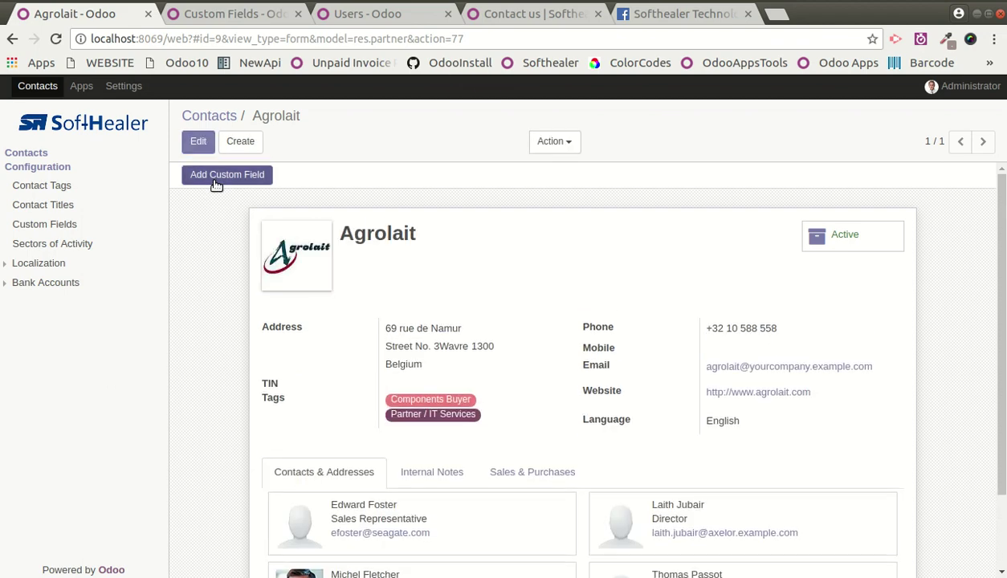
# Start a custom field x_mobile_2 labelled "Other Mobile" with type char and the phone widget.
pyautogui.click(215, 179)
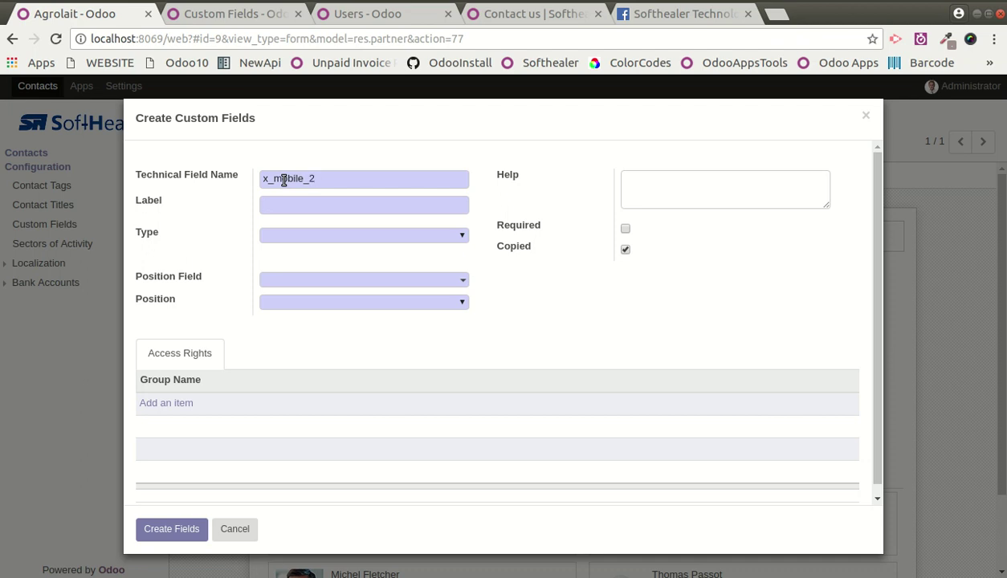
pyautogui.write('Other Mobile')
pyautogui.click(305, 235)
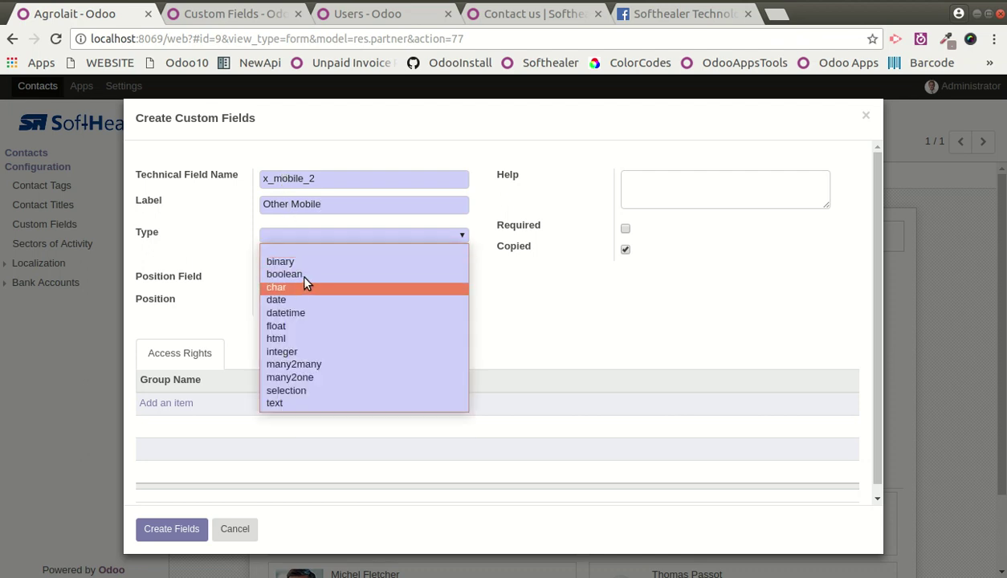
pyautogui.click(301, 283)
pyautogui.click(318, 277)
pyautogui.click(298, 317)
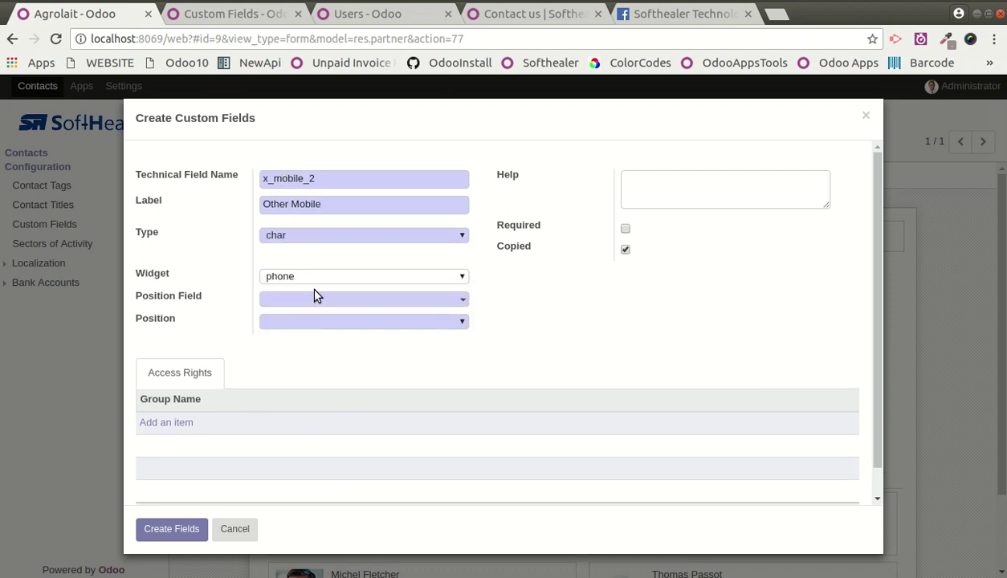
# Place the Other Mobile field before Mobile (res.partner).
pyautogui.click(308, 299)
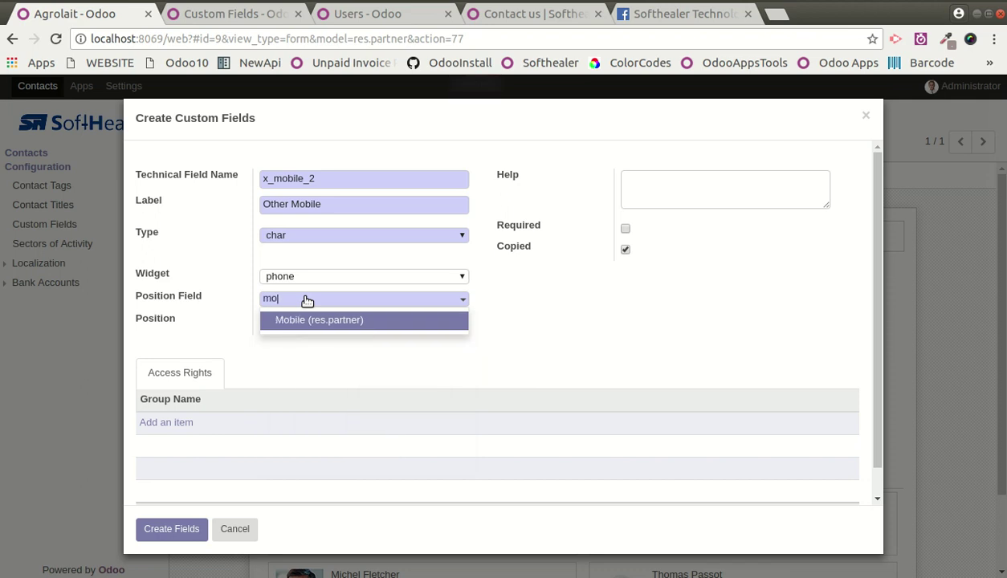
pyautogui.click(329, 320)
pyautogui.click(314, 323)
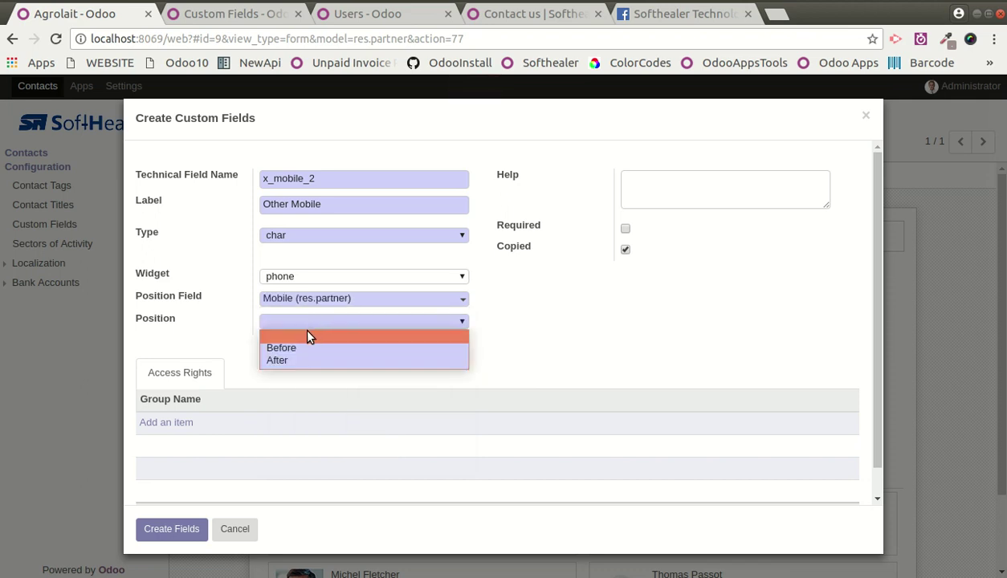
pyautogui.click(287, 348)
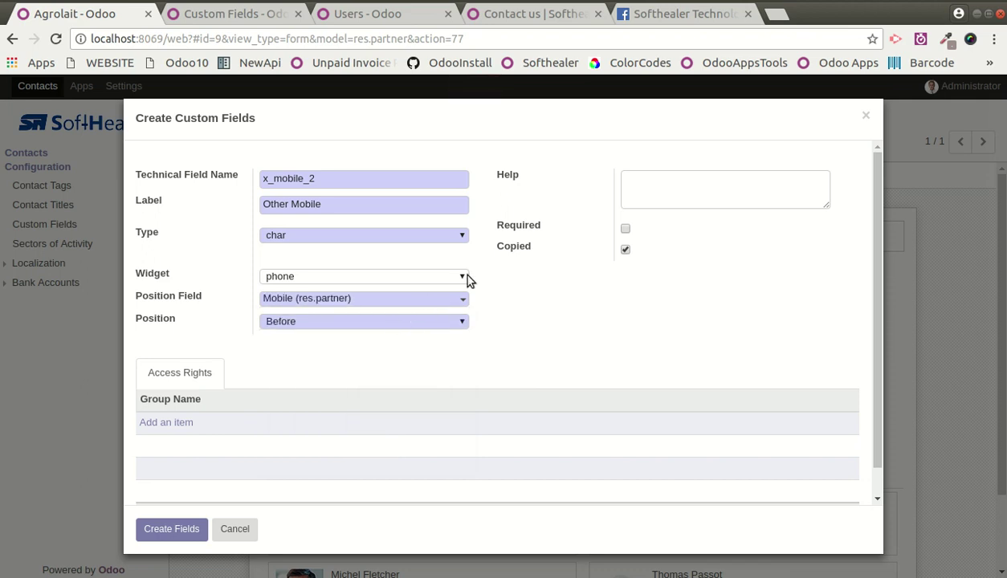
# Enter "Other Mobile" as the help text and create the x_mobile_2 field without any access groups.
pyautogui.click(653, 188)
pyautogui.write('Other Mobile')
pyautogui.scroll(-1, 291, 354)
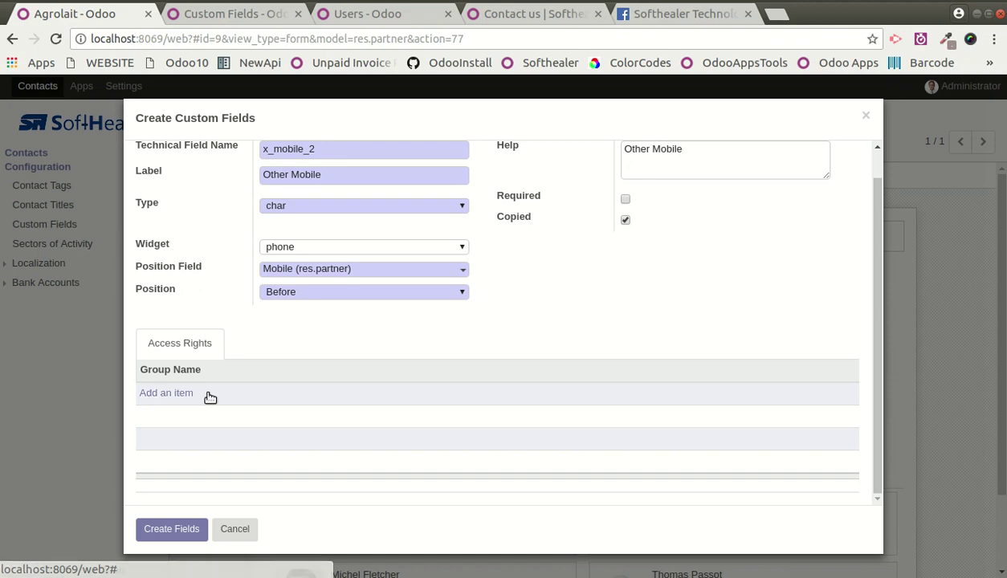
pyautogui.scroll(1, 341, 343)
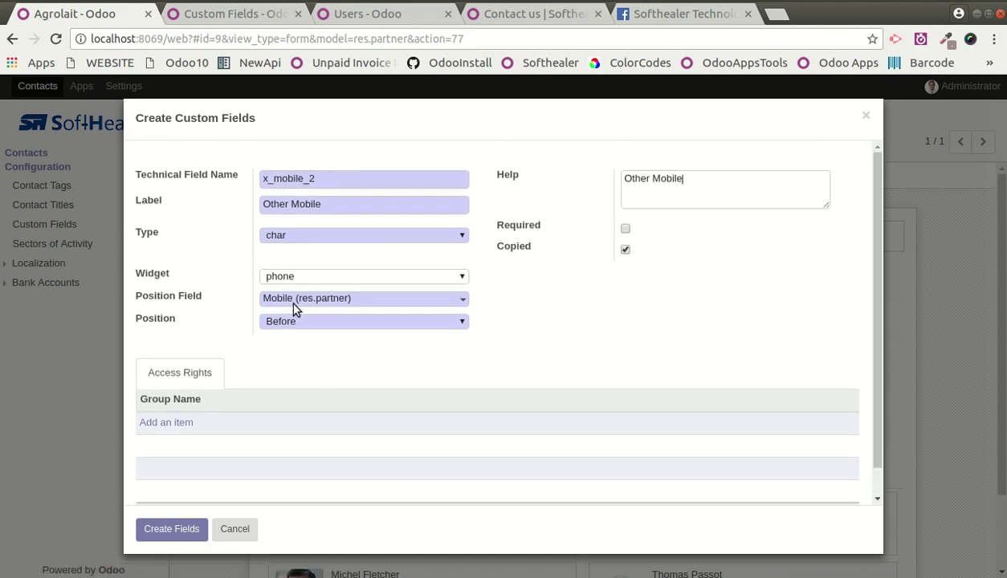
pyautogui.click(163, 528)
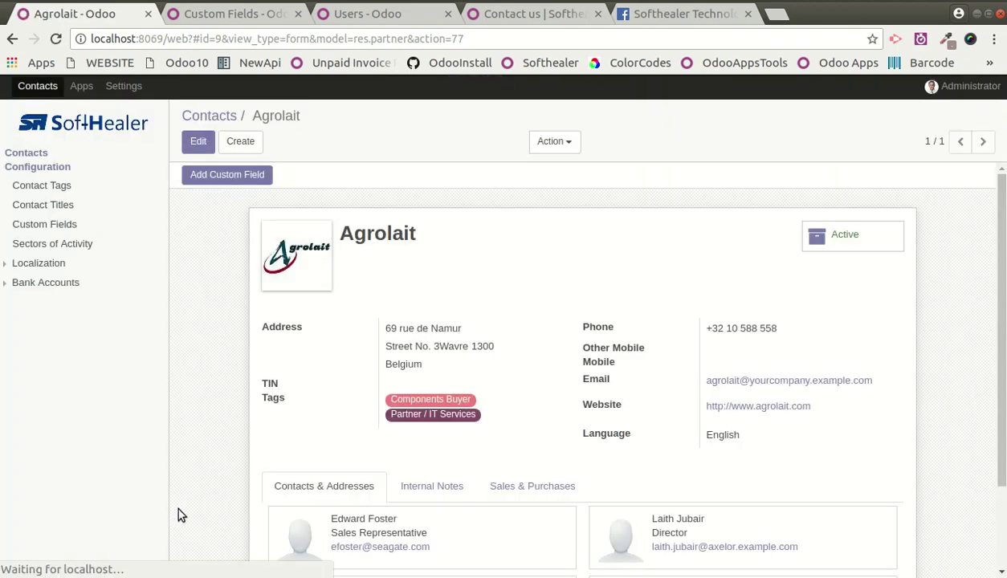
# Open x_mobile_2 from the refreshed custom fields list and change its label to "Mobile 2".
pyautogui.click(204, 16)
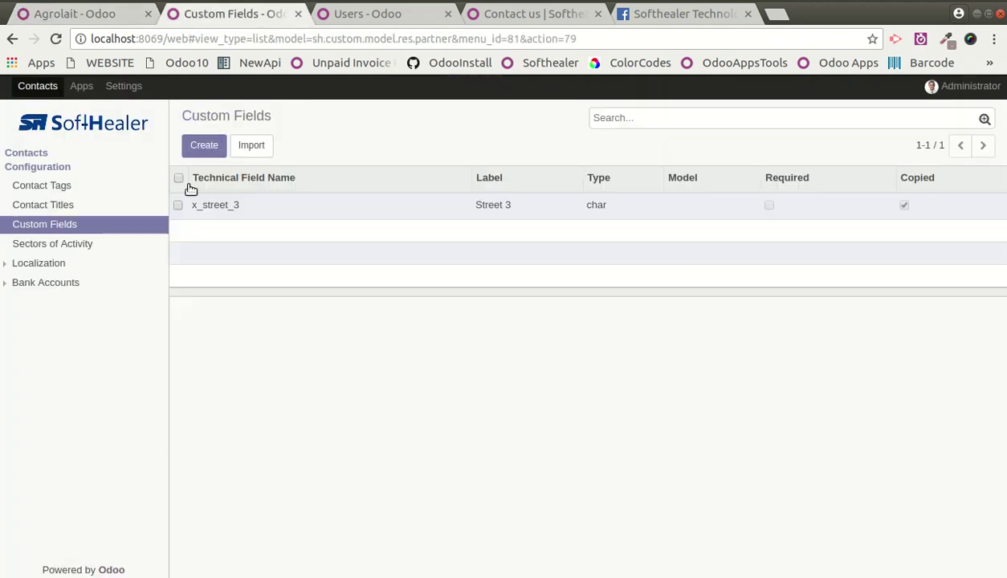
pyautogui.click(93, 225)
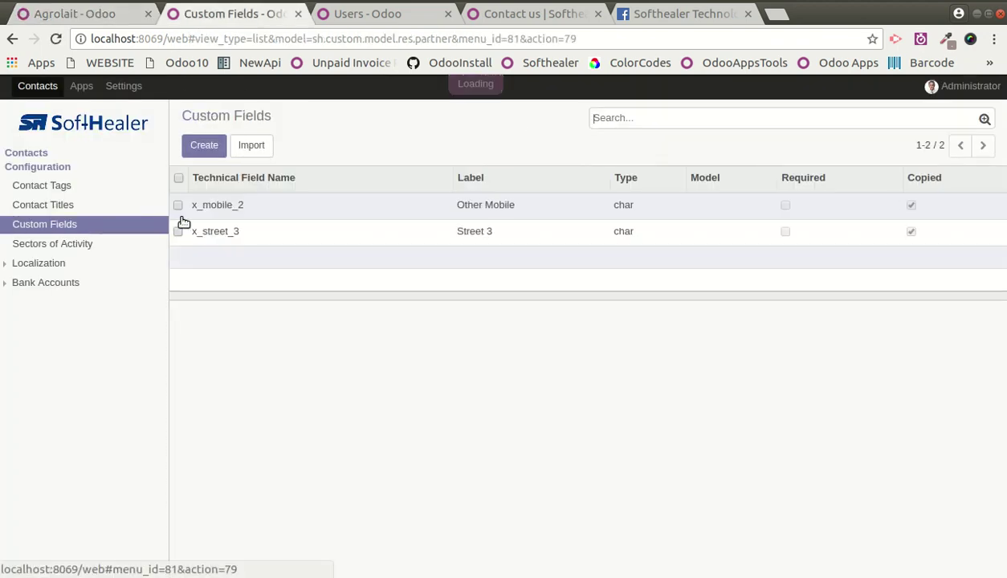
pyautogui.click(257, 212)
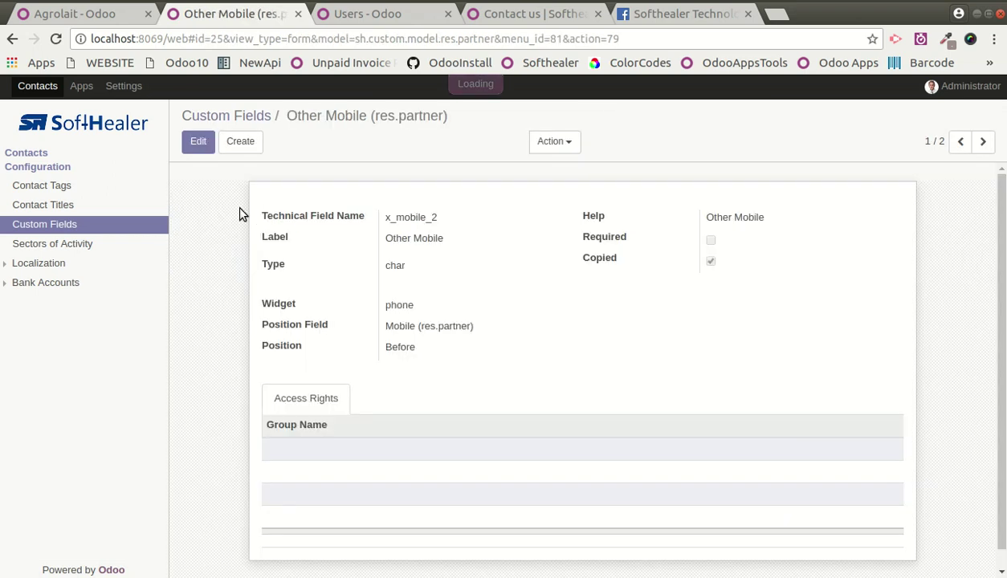
pyautogui.click(198, 140)
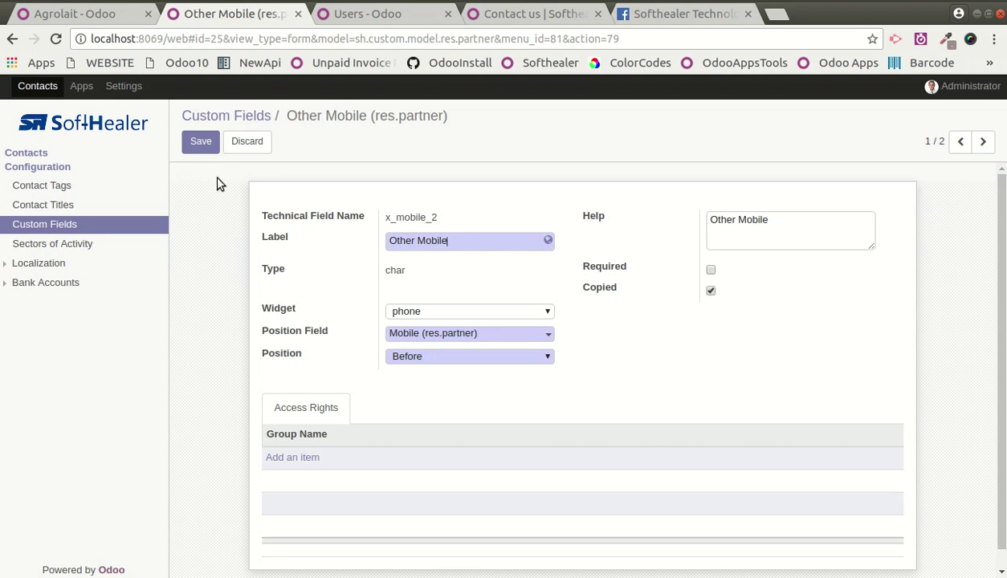
pyautogui.click(405, 240)
pyautogui.press('Delete')
pyautogui.press('Delete')
pyautogui.press('Delete')
pyautogui.press('Delete')
pyautogui.press('Delete')
pyautogui.press('Delete')
pyautogui.write('2')
# Restrict the Mobile 2 field to the Administration / Access Rights group, save it and return to the custom fields list.
pyautogui.click(301, 456)
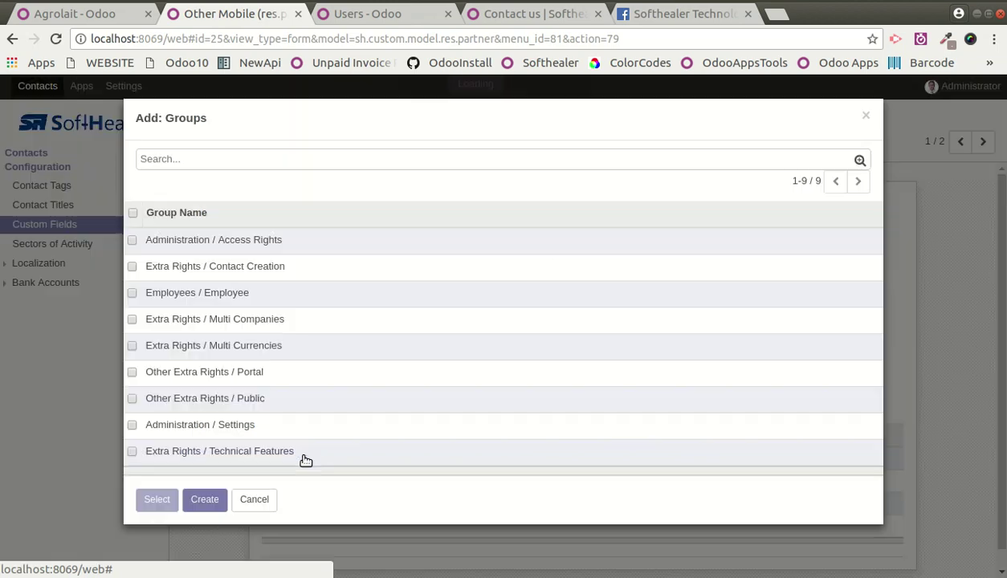
pyautogui.click(257, 235)
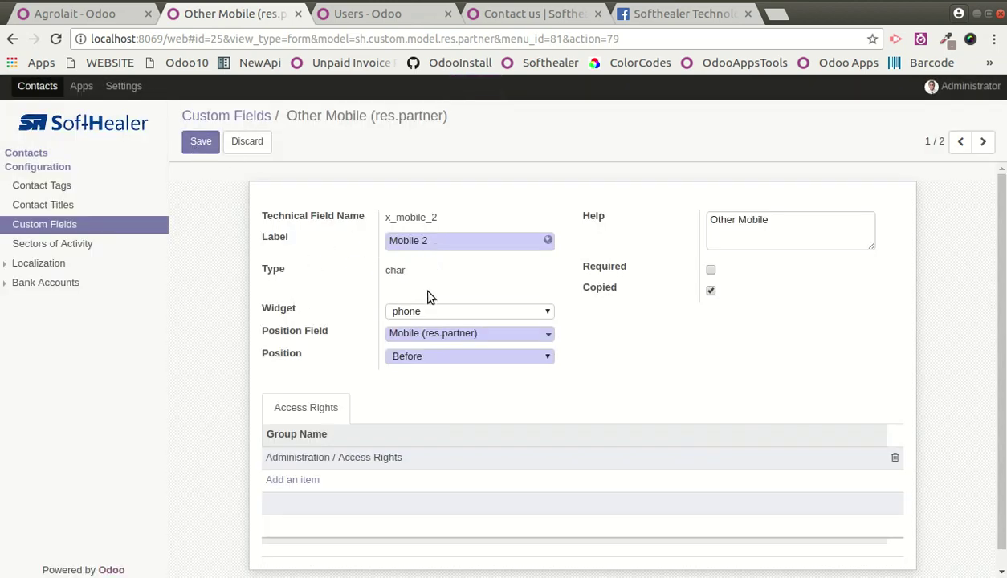
pyautogui.click(200, 142)
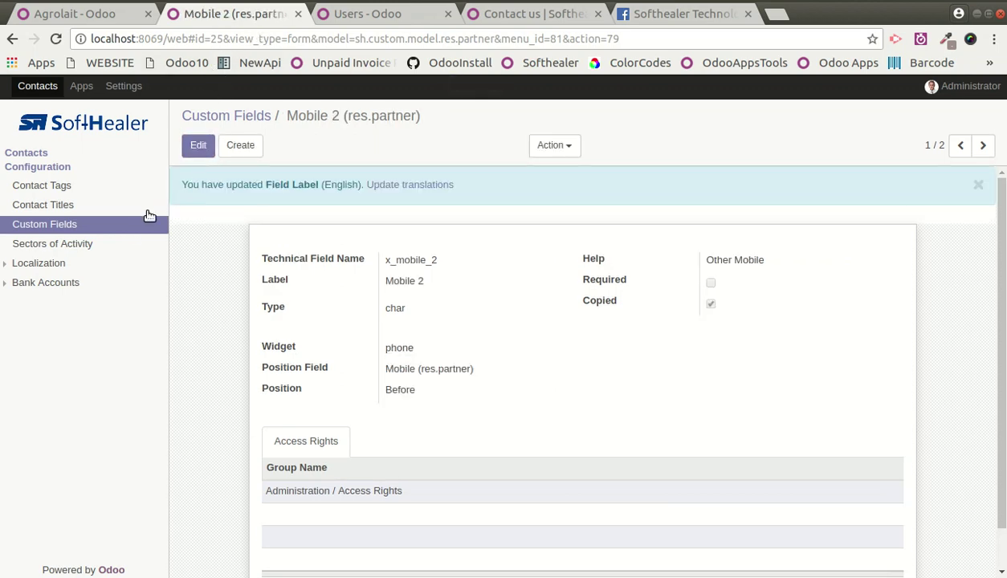
pyautogui.click(126, 232)
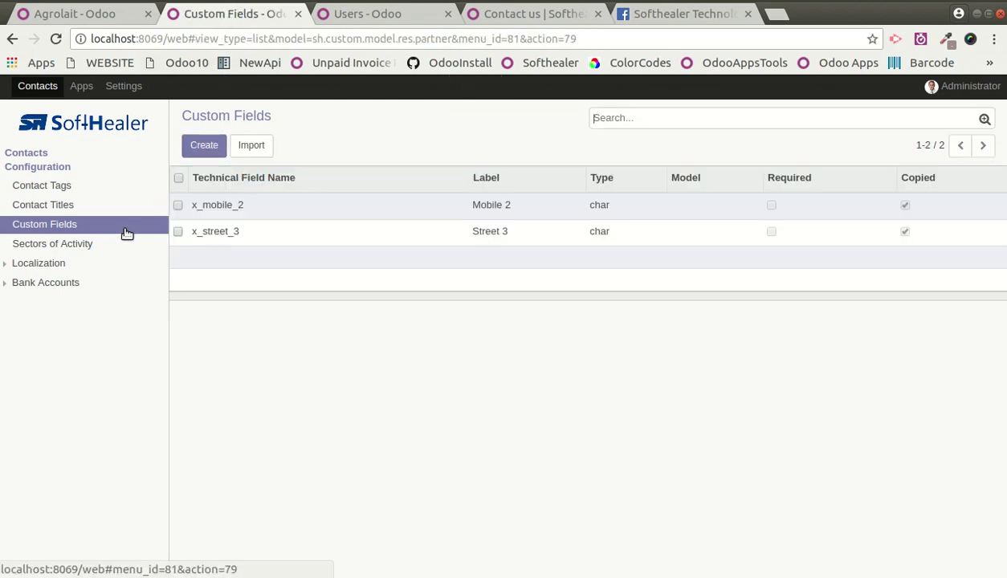
# Open the record of the account named User and examine its application access rights.
pyautogui.click(369, 16)
pyautogui.click(247, 259)
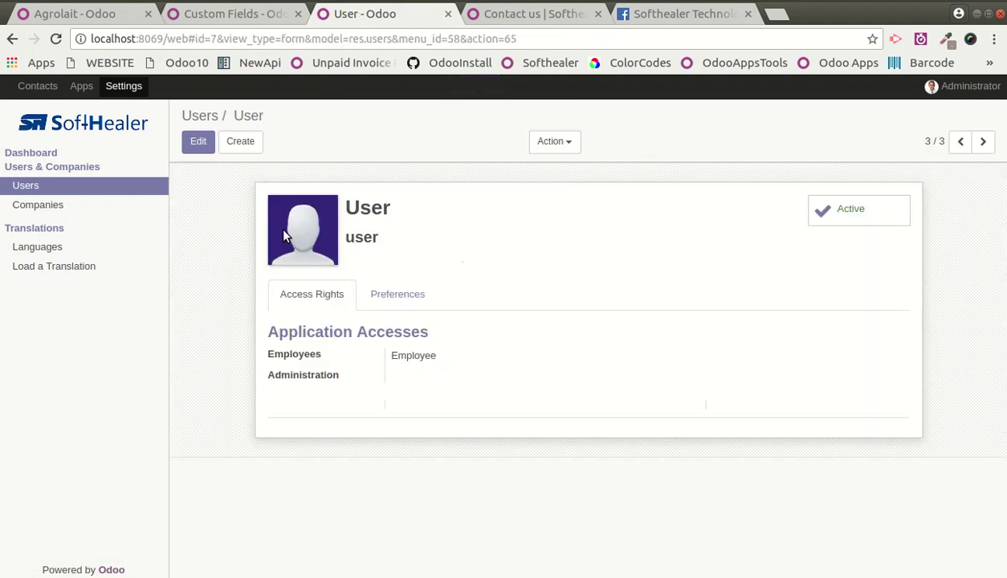
pyautogui.click(198, 141)
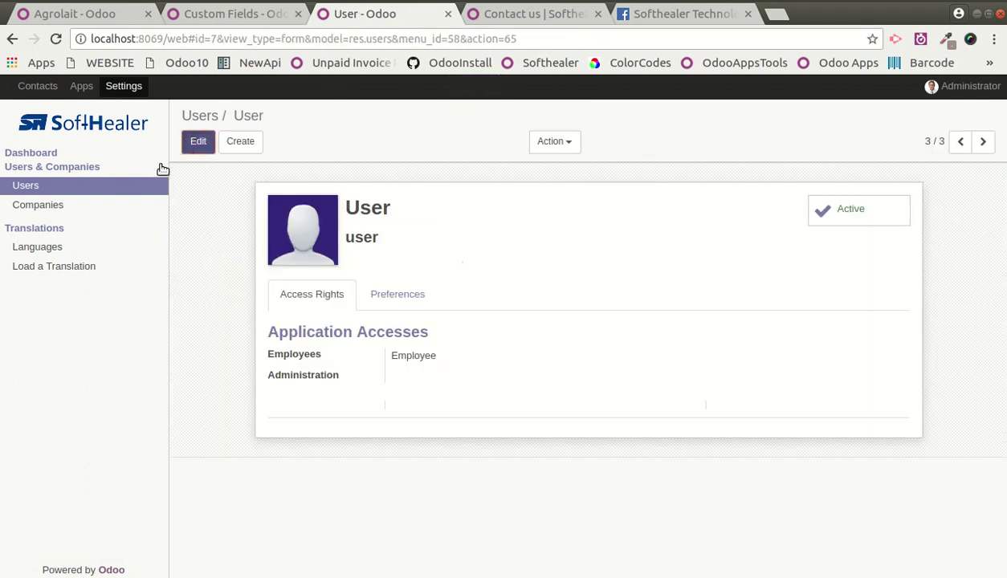
# Switch to the incognito browser window, log in as user with the account password, and open the Agrolait contact.
pyautogui.click(9, 265)
pyautogui.click(128, 337)
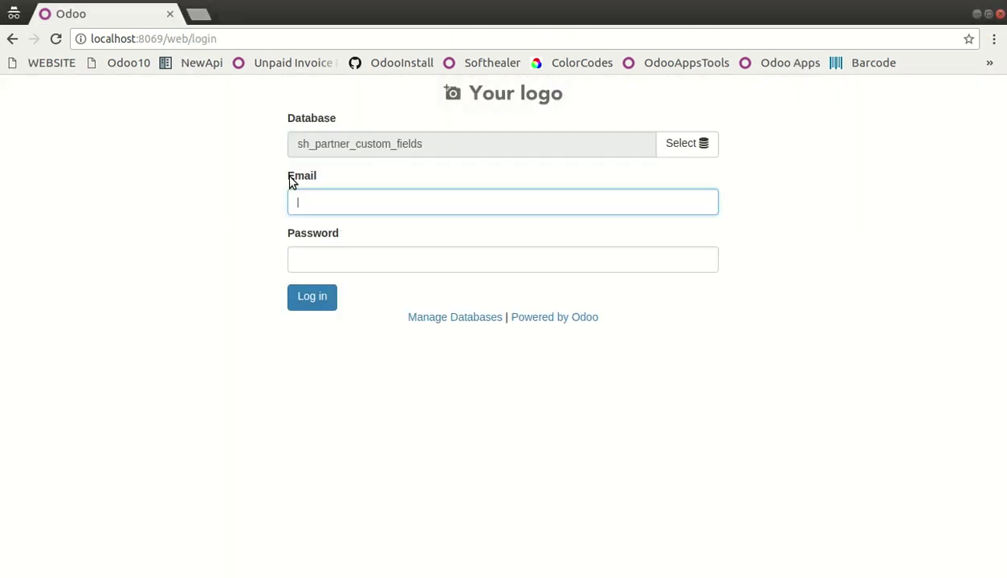
pyautogui.click(342, 194)
pyautogui.write('user')
pyautogui.press('Tab')
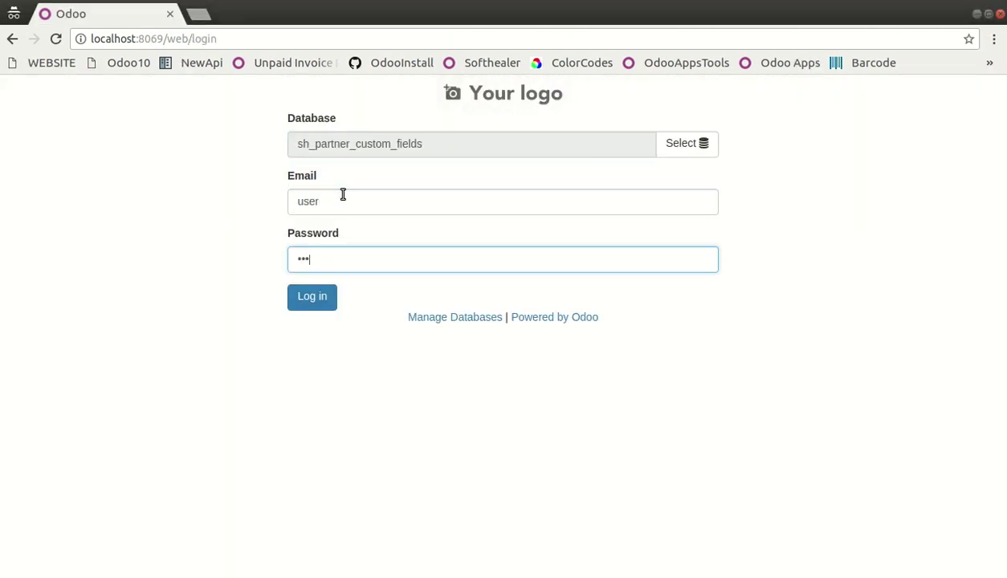
pyautogui.click(317, 295)
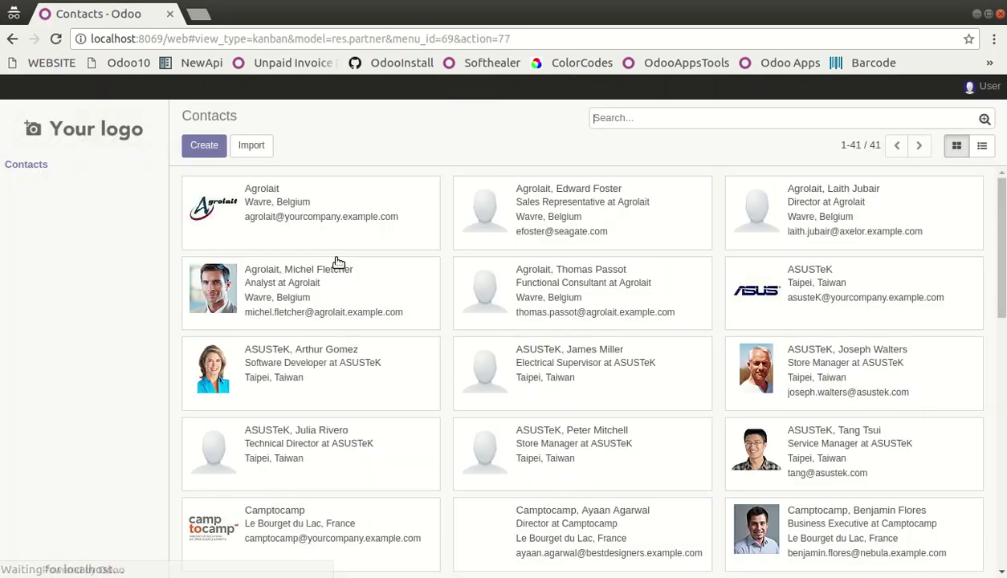
pyautogui.click(334, 228)
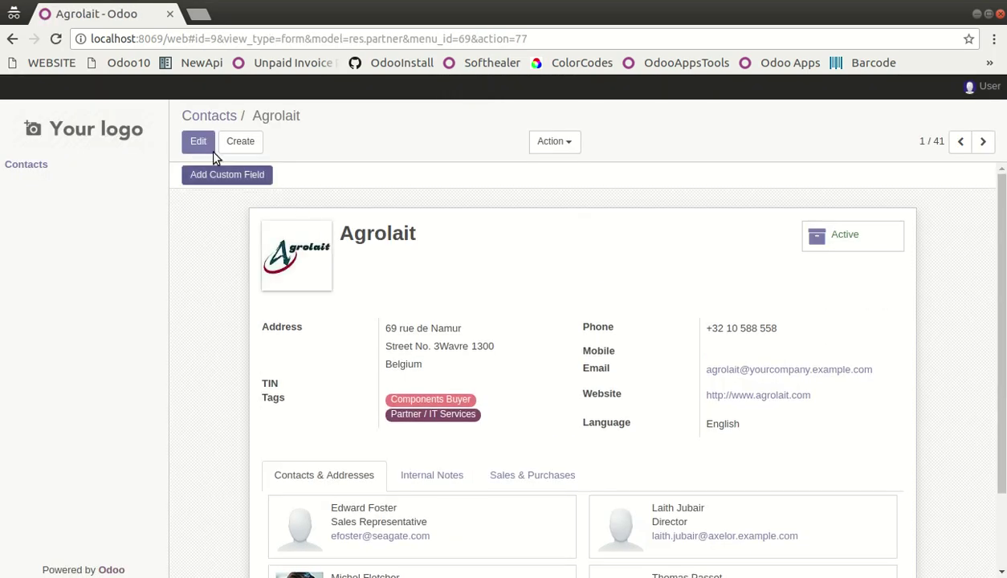
# Examine which fields the Agrolait contact offers the regular user in edit mode, and switch back to the administrator's browser window.
pyautogui.click(201, 143)
pyautogui.scroll(-1, 590, 377)
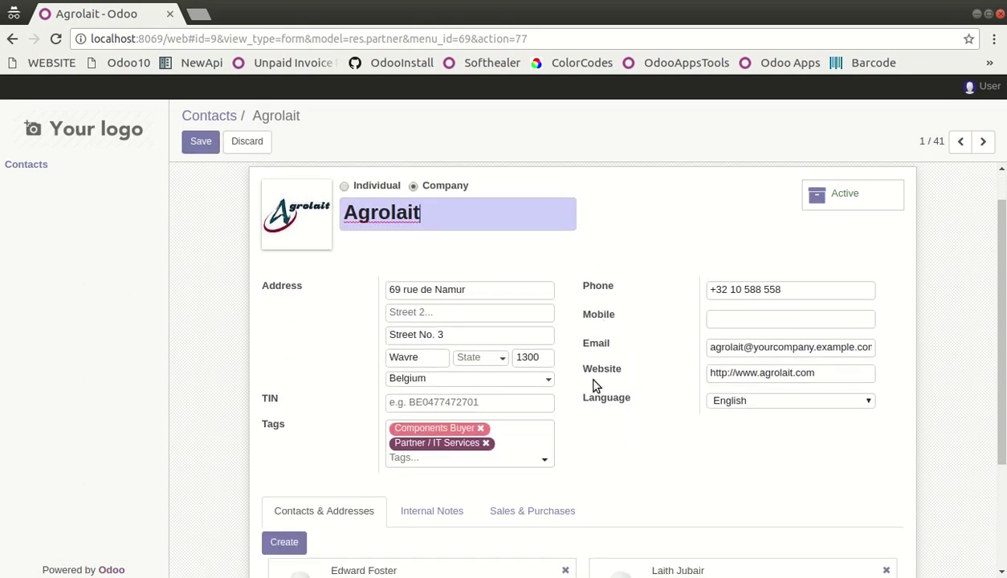
pyautogui.moveTo(2, 273)
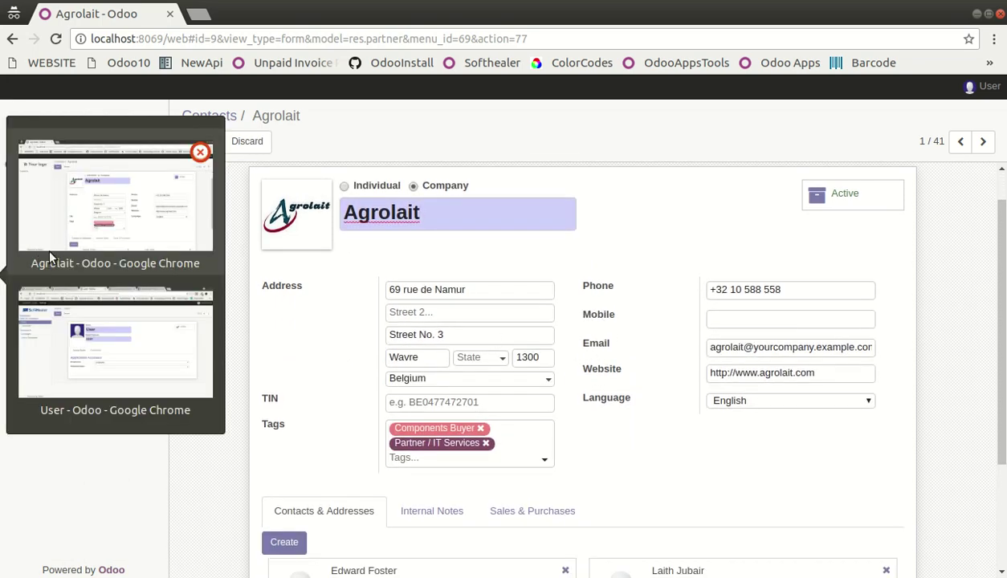
pyautogui.click(124, 296)
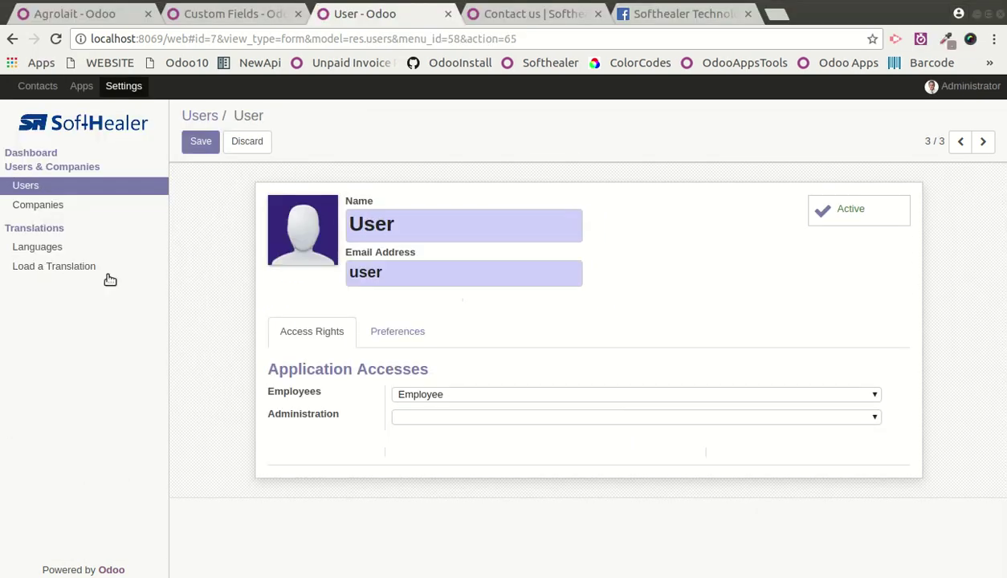
# Reload the Agrolait contact as administrator, check its mobile fields in edit mode and view the custom fields list.
pyautogui.click(46, 16)
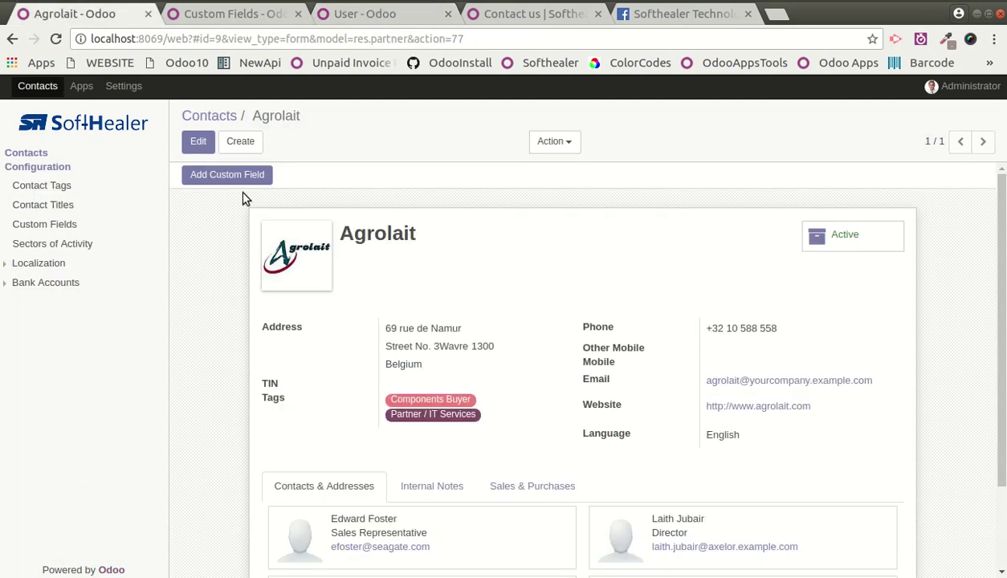
pyautogui.click(56, 38)
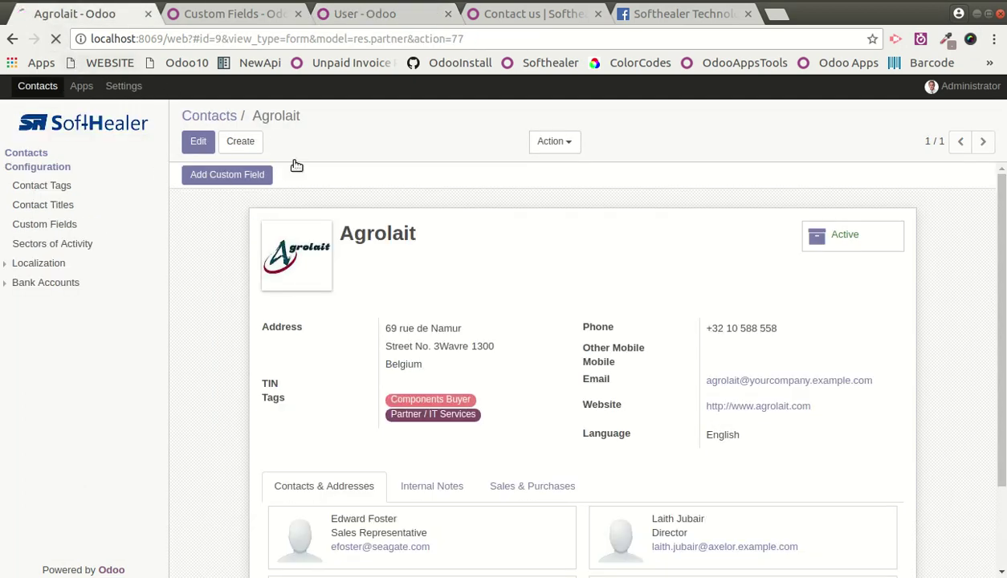
pyautogui.click(200, 142)
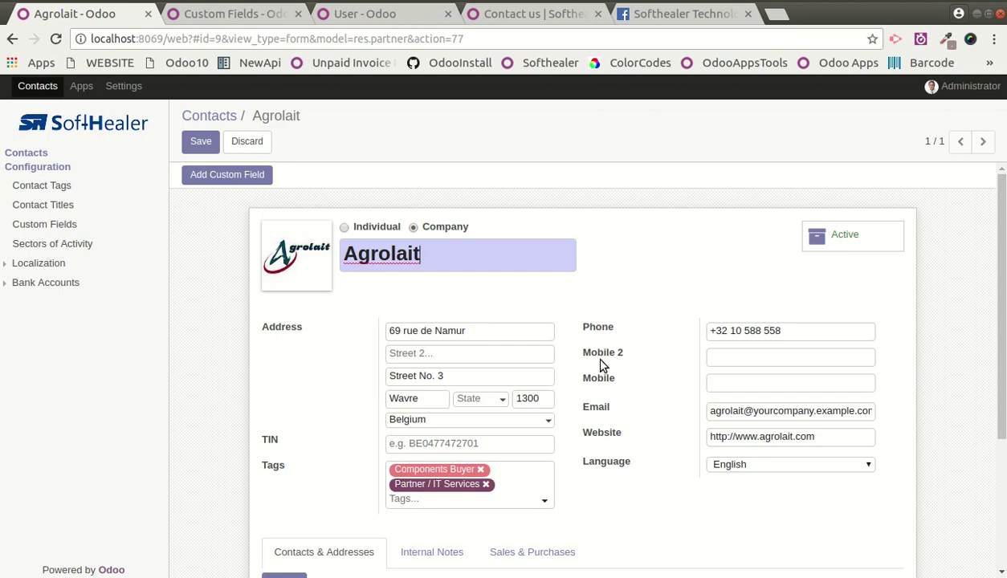
pyautogui.click(240, 16)
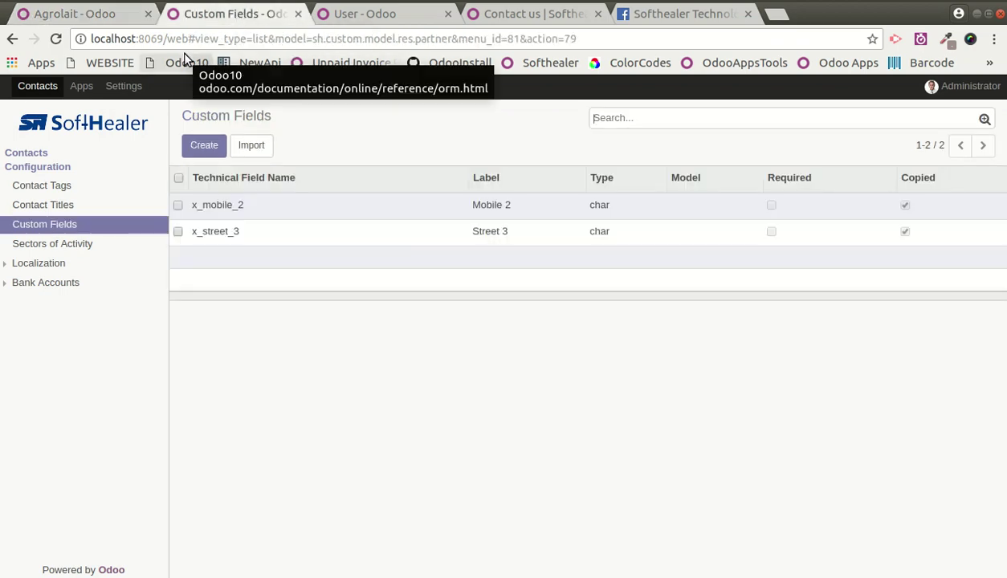
# From the Agrolait contact, start custom field x_delivery_email with label "Delivery Email", type char and the email widget.
pyautogui.click(111, 17)
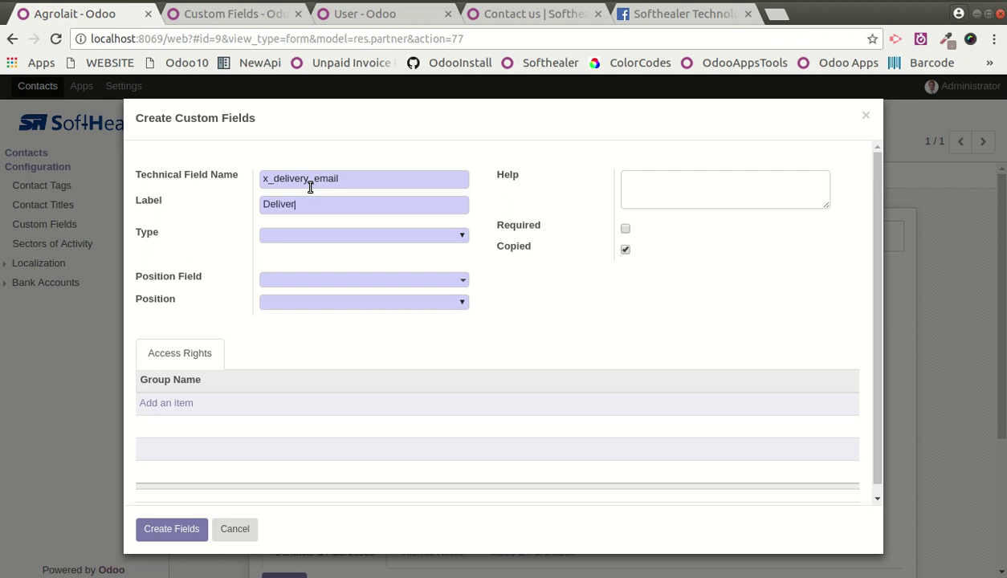
pyautogui.write('Email')
pyautogui.click(320, 238)
pyautogui.click(288, 289)
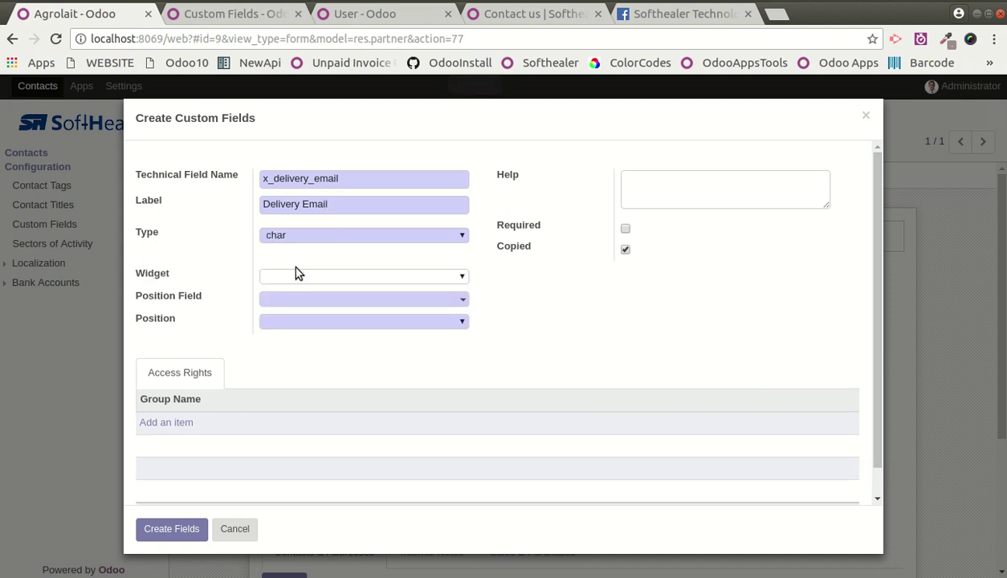
pyautogui.click(296, 274)
pyautogui.click(279, 300)
# Position the Delivery Email field after the Email (res.partner) field.
pyautogui.click(313, 299)
pyautogui.write('e')
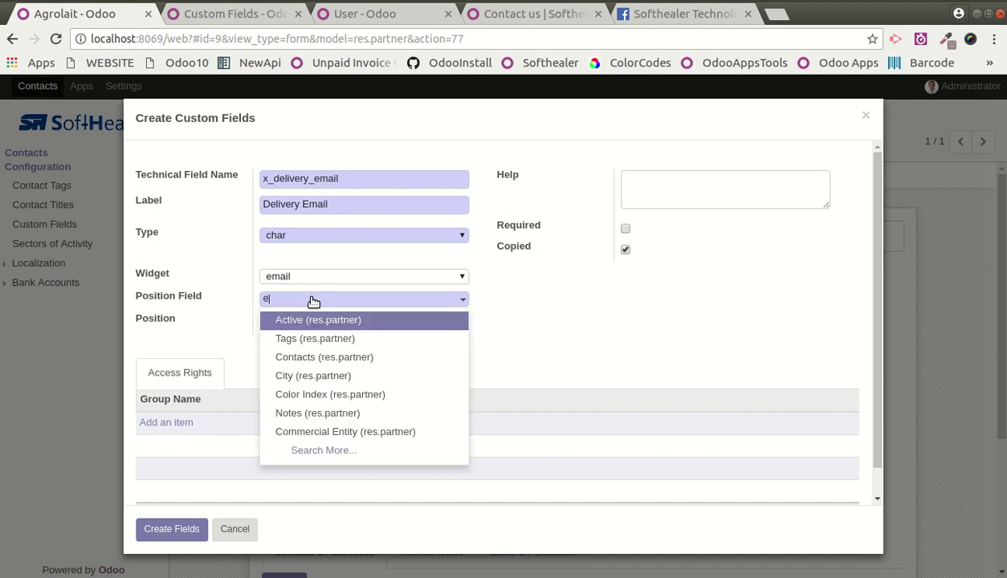
pyautogui.write('ma')
pyautogui.click(330, 320)
pyautogui.click(317, 322)
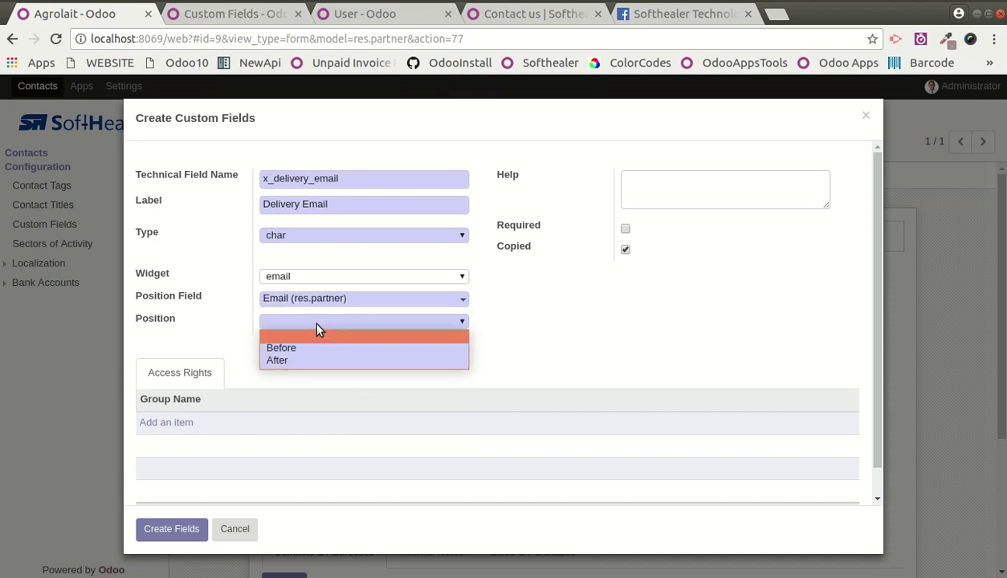
pyautogui.press('Down')
pyautogui.press('Down')
pyautogui.press('Return')
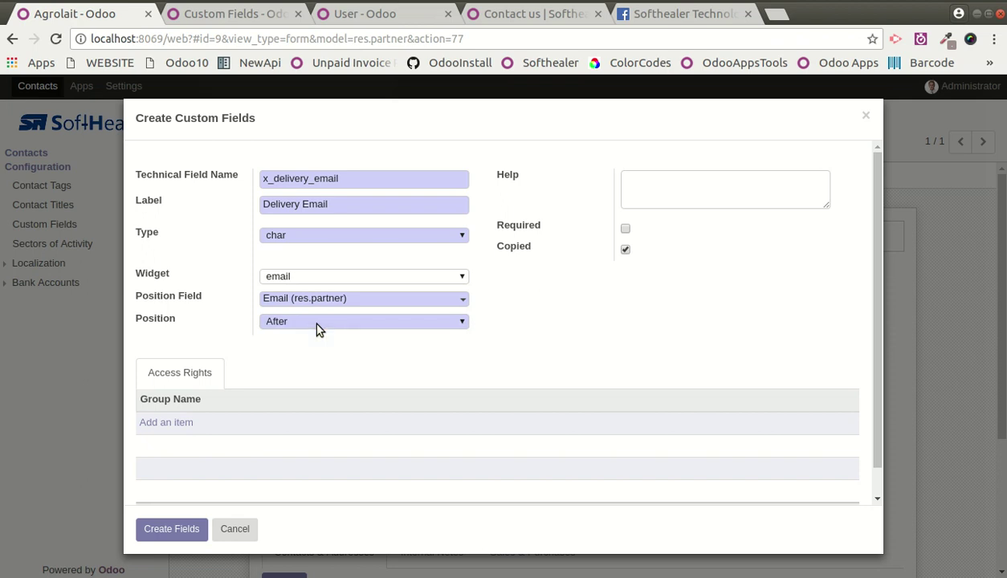
# Enter the help text "Delivery Email", make the field required and create it.
pyautogui.click(662, 200)
pyautogui.write('Delivery Email')
pyautogui.click(623, 230)
pyautogui.click(169, 536)
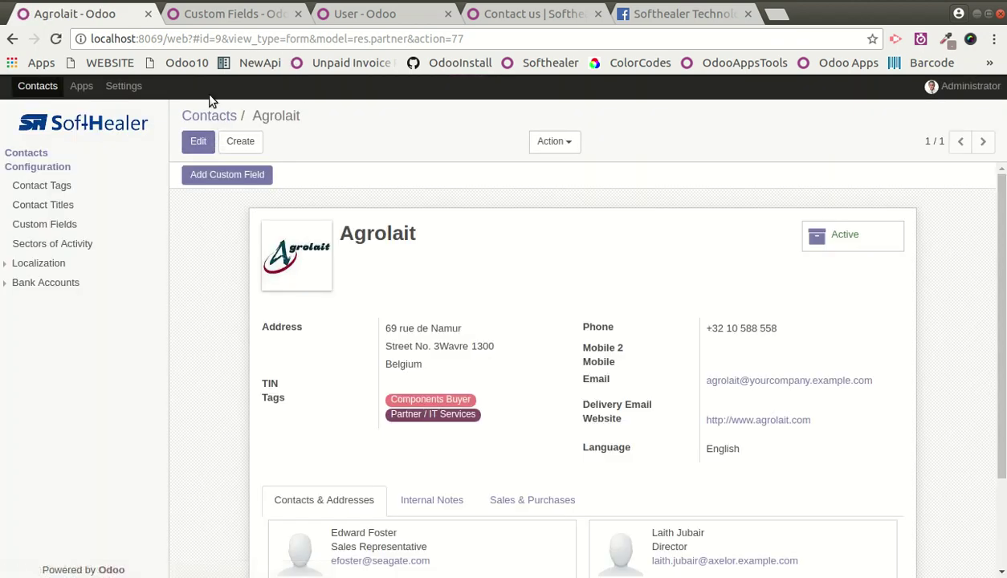
# Open the Agrolait contact for editing and try to save it with Delivery Email left empty.
pyautogui.click(193, 147)
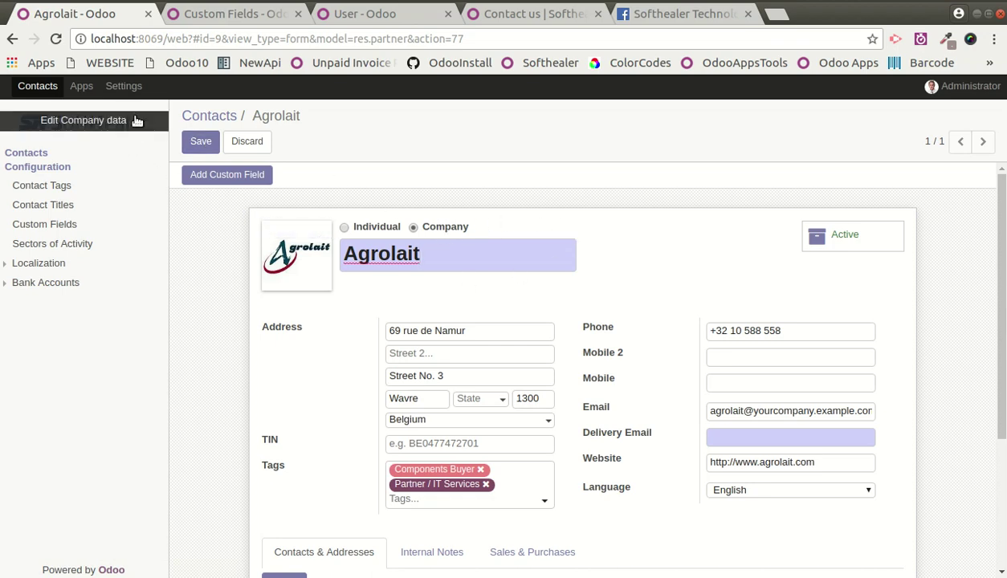
pyautogui.click(197, 147)
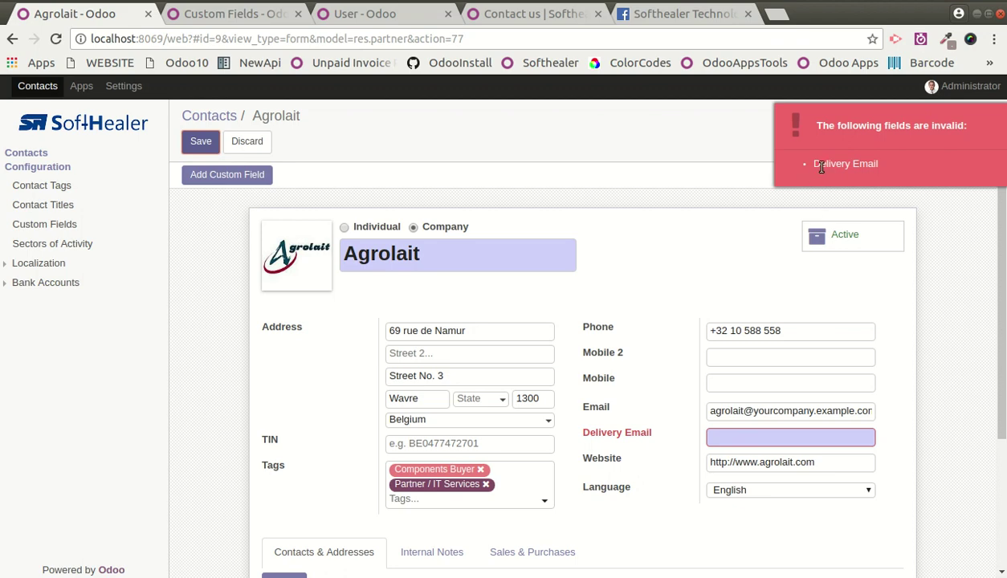
# Copy the company's e-mail address from the Softhealer contact page into Agrolait's Delivery Email field and save the contact.
pyautogui.click(561, 16)
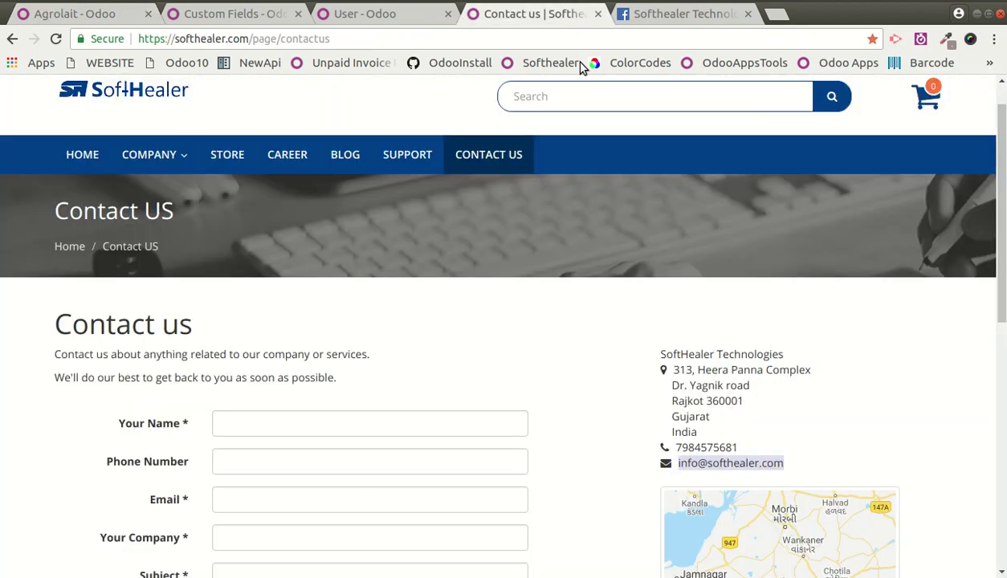
pyautogui.scroll(-3, 644, 313)
pyautogui.rightClick(730, 263)
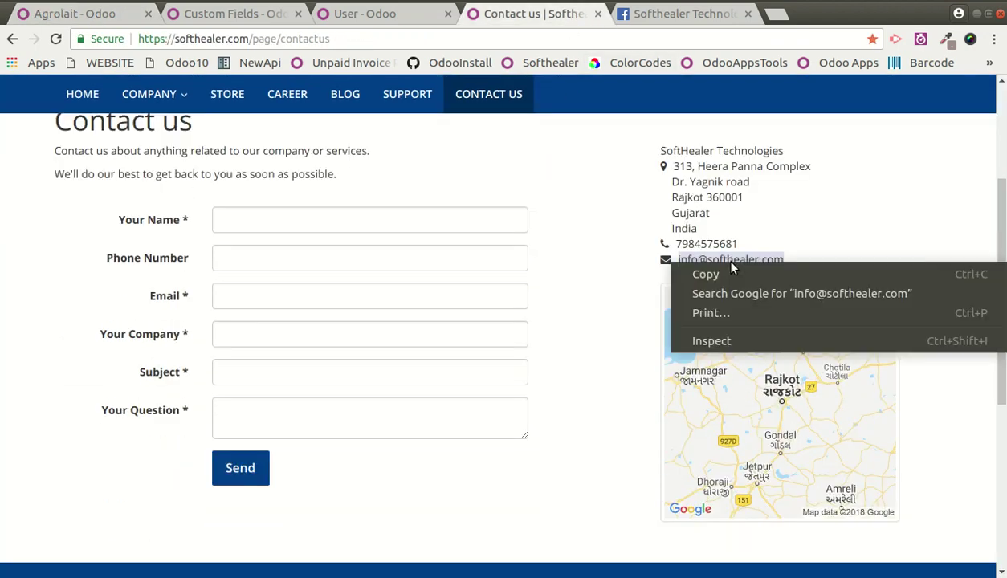
pyautogui.click(726, 273)
pyautogui.click(103, 16)
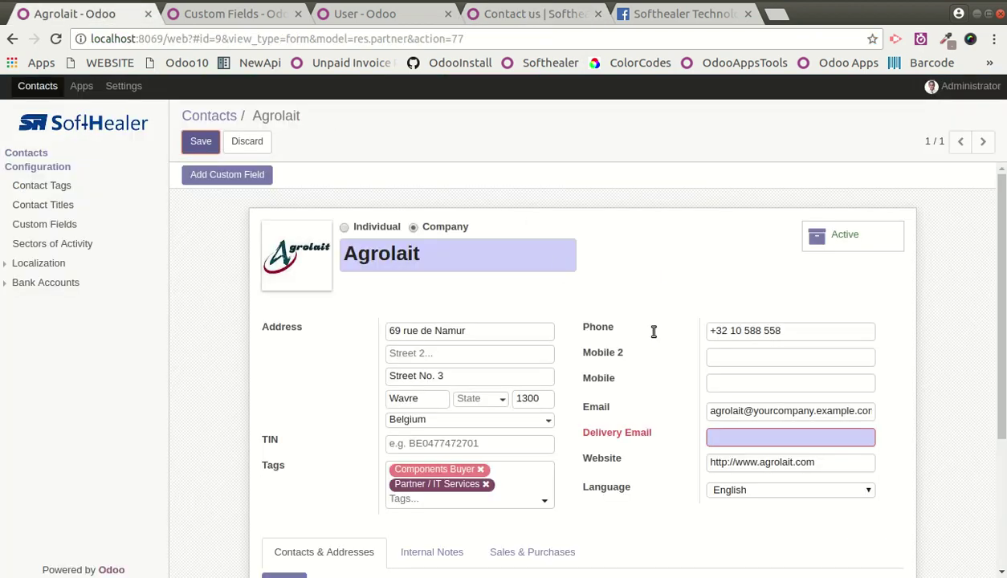
pyautogui.click(726, 436)
pyautogui.click(203, 142)
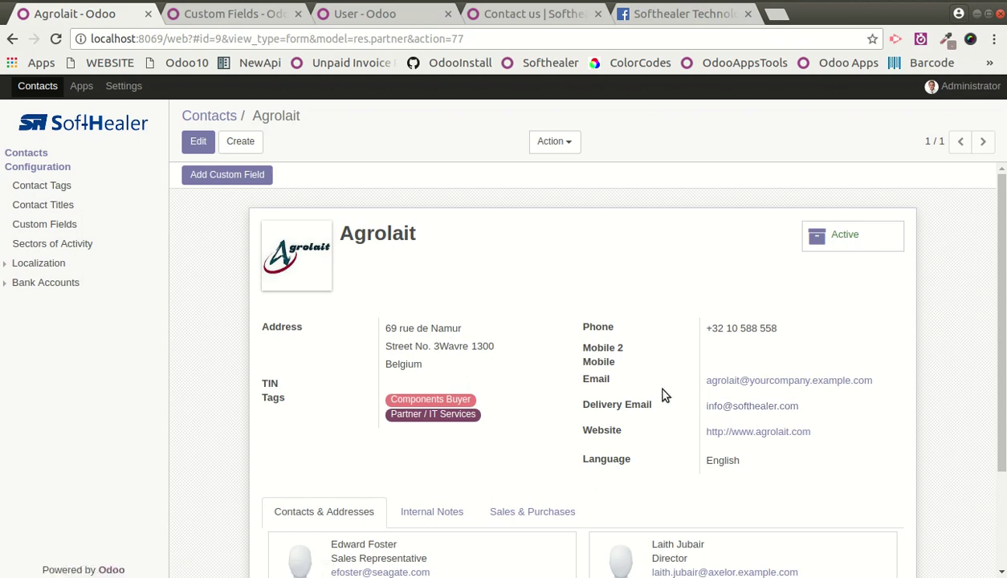
# Start another custom field with technical name x_facebook_account and label "Facebook Account".
pyautogui.click(202, 176)
pyautogui.write('f')
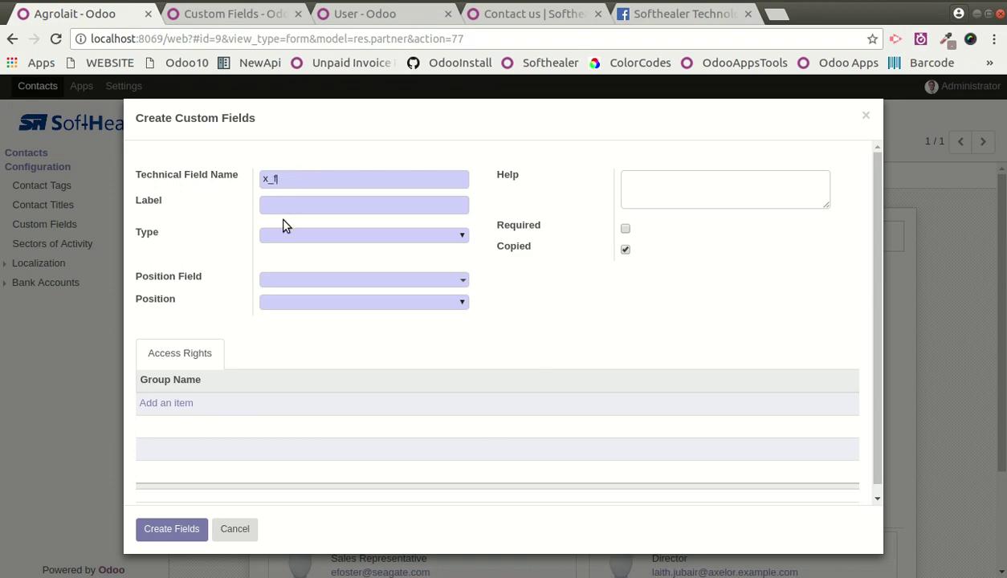
pyautogui.write('acebook_acc')
pyautogui.write('ount')
pyautogui.write('Facebook Account')
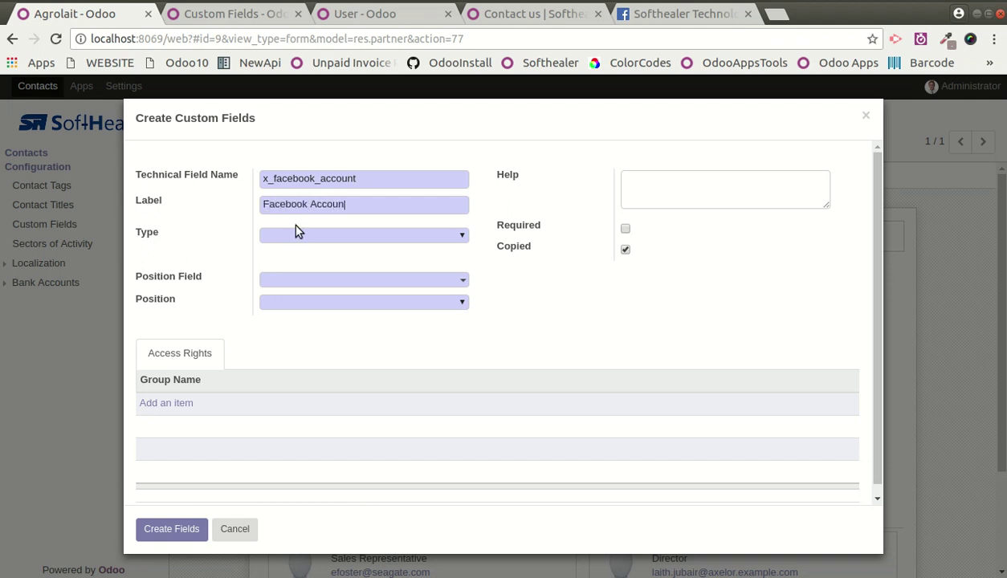
# Set the Facebook Account field's type to char and its widget to url.
pyautogui.click(306, 237)
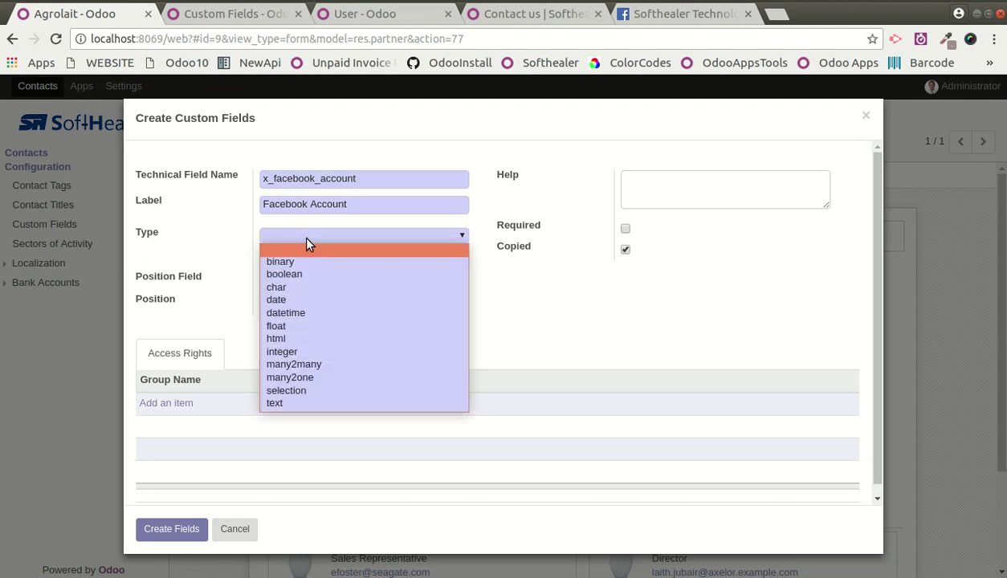
pyautogui.press('Down')
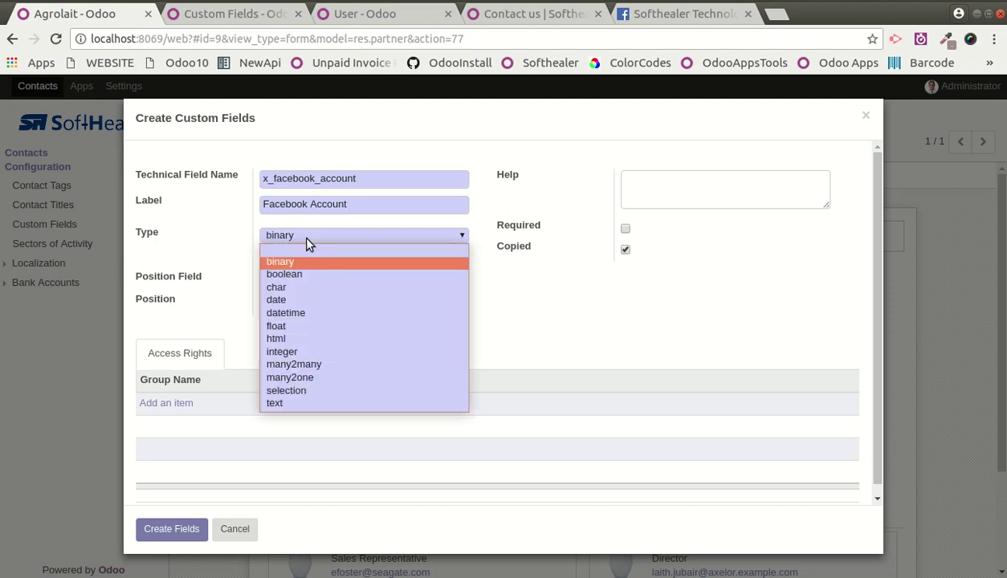
pyautogui.press('Down')
pyautogui.press('Down')
pyautogui.press('Return')
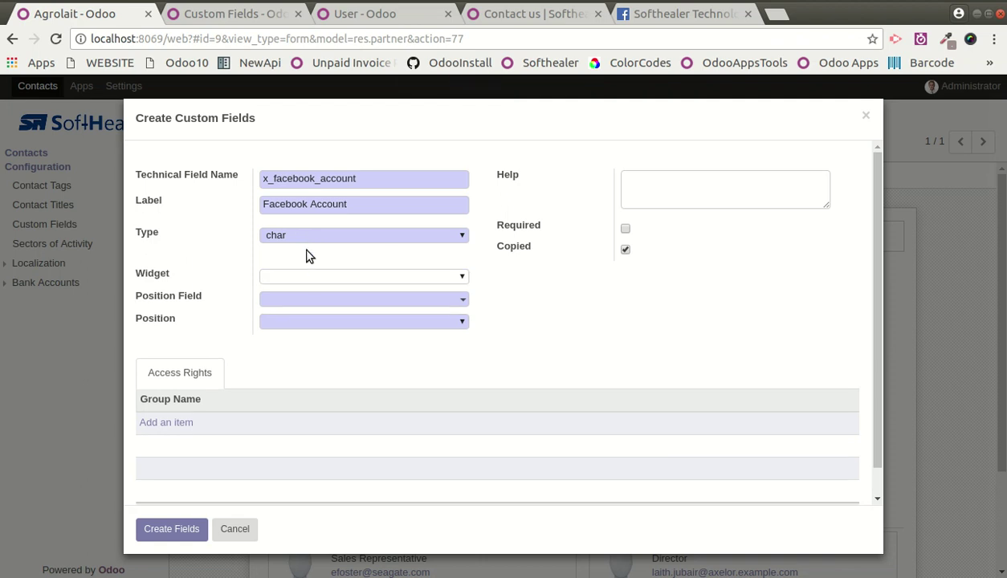
pyautogui.click(310, 278)
pyautogui.click(285, 327)
# Position the Facebook Account field after the Website (res.partner) field.
pyautogui.click(302, 300)
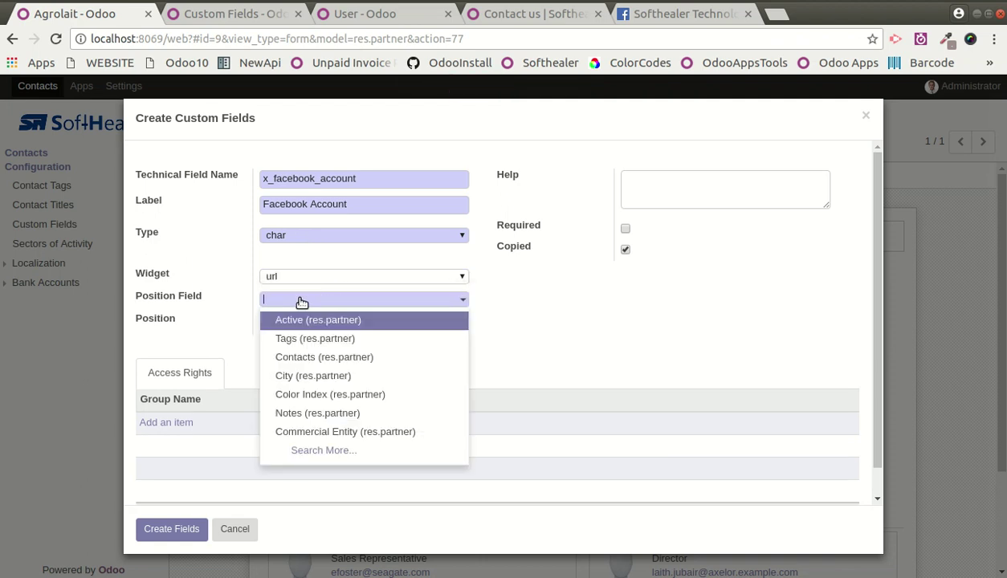
pyautogui.write('web')
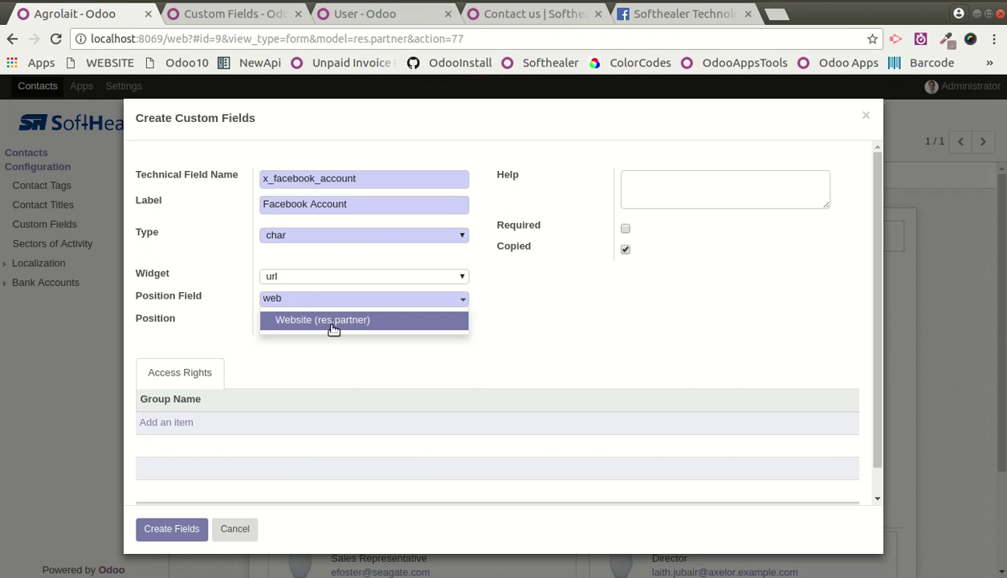
pyautogui.click(325, 322)
pyautogui.click(300, 326)
pyautogui.click(297, 358)
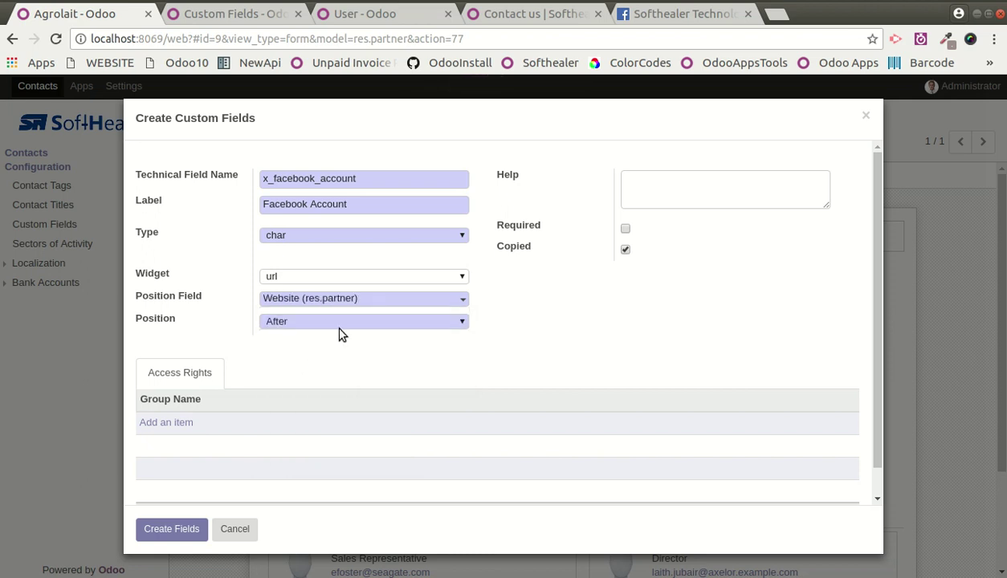
# Enter the help text "Social Mdeia Account" and create the Facebook Account field.
pyautogui.click(666, 185)
pyautogui.write('Social Mdeia Account')
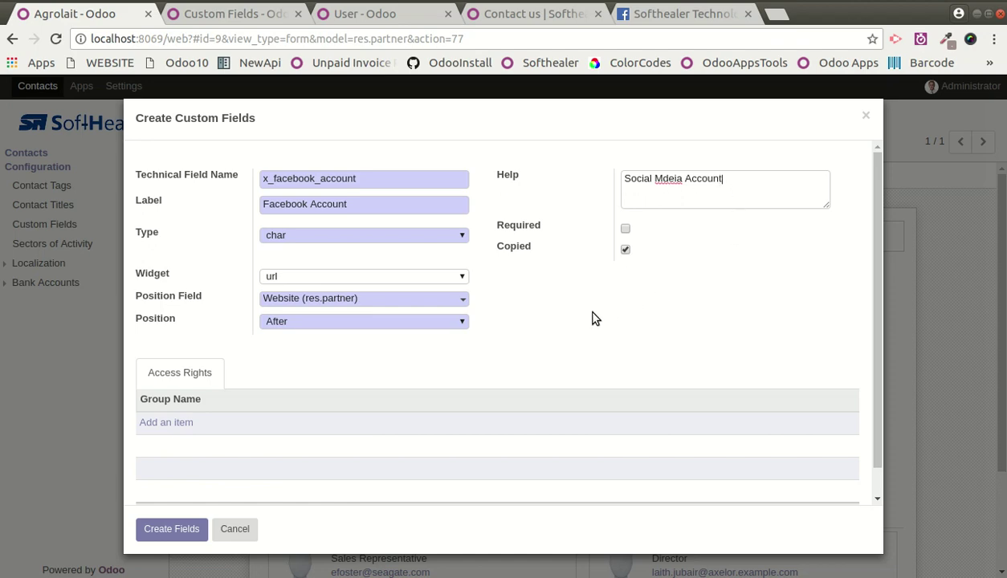
pyautogui.click(172, 530)
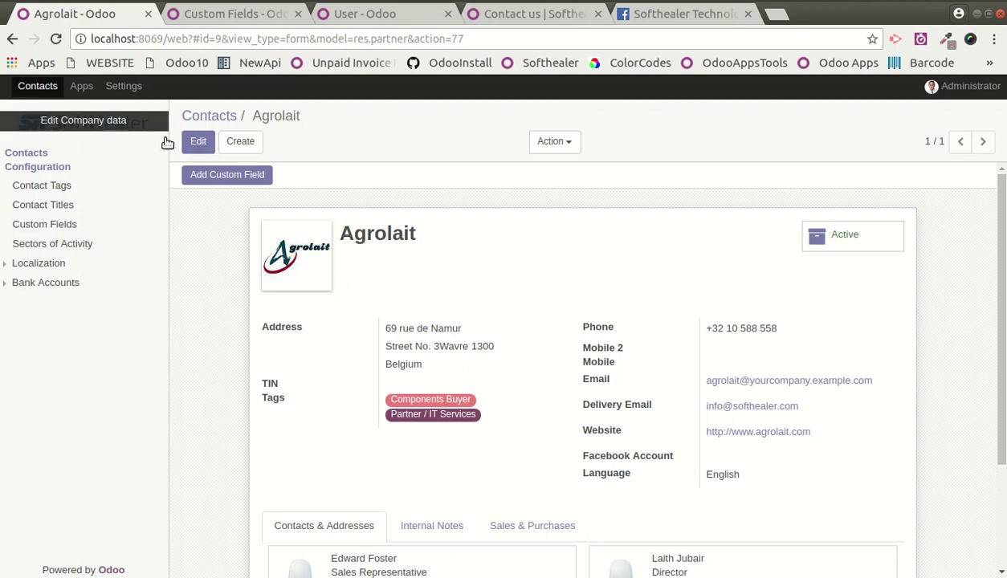
# Copy the Softhealer Technologies Facebook page URL into Agrolait's Facebook Account field and save the contact.
pyautogui.click(198, 141)
pyautogui.scroll(-1, 618, 434)
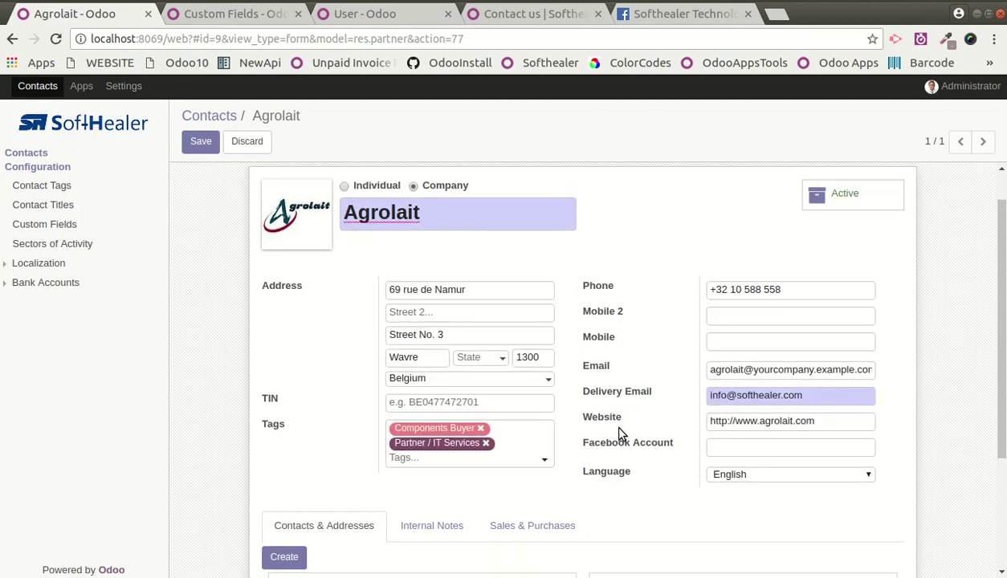
pyautogui.click(674, 15)
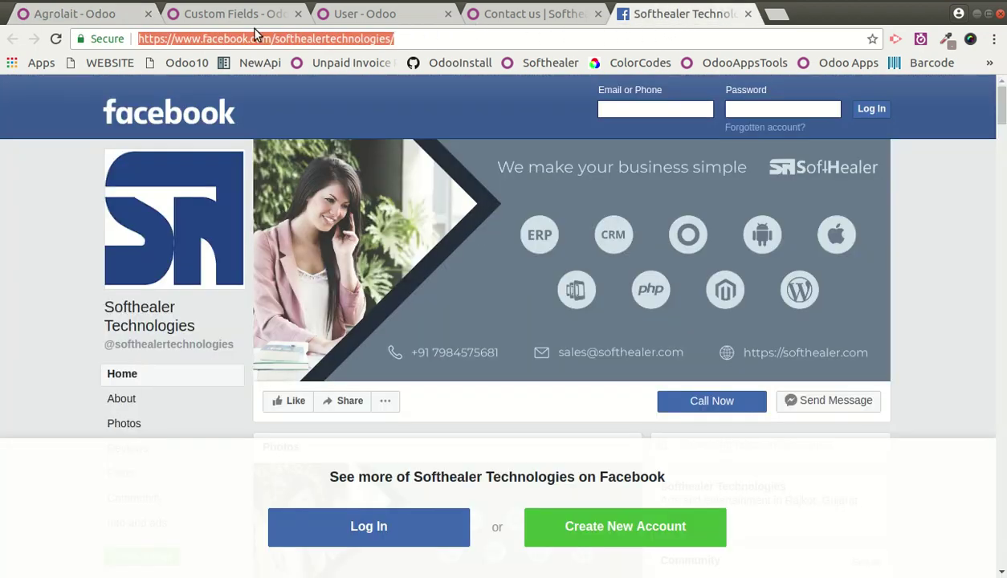
pyautogui.click(90, 14)
pyautogui.click(725, 449)
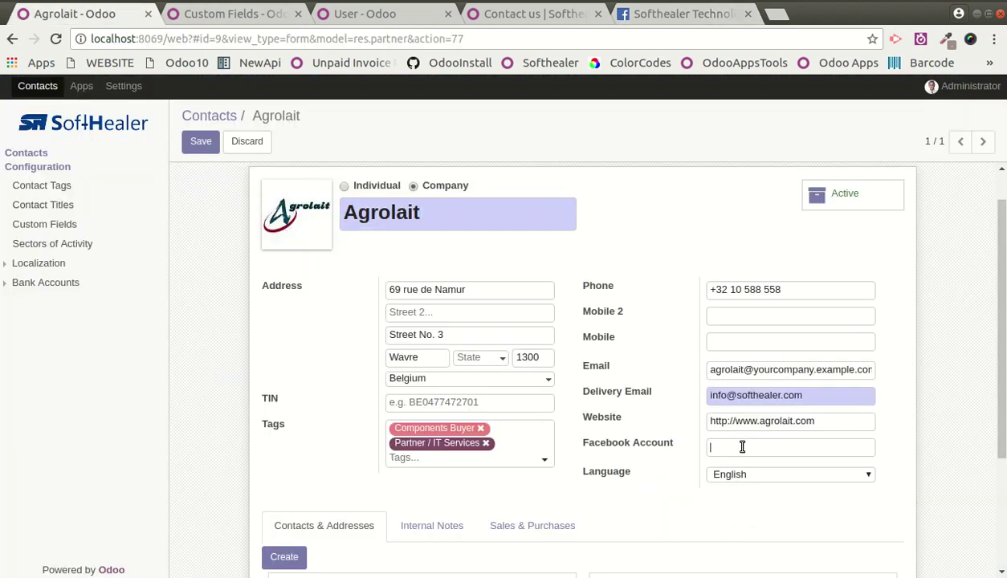
pyautogui.hotkey('ctrl', 'v')
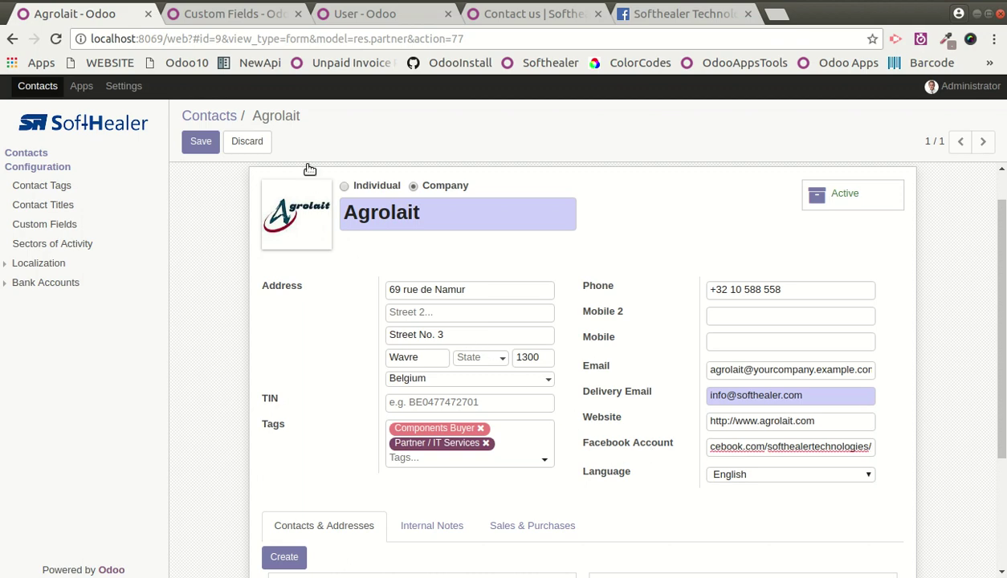
pyautogui.click(210, 143)
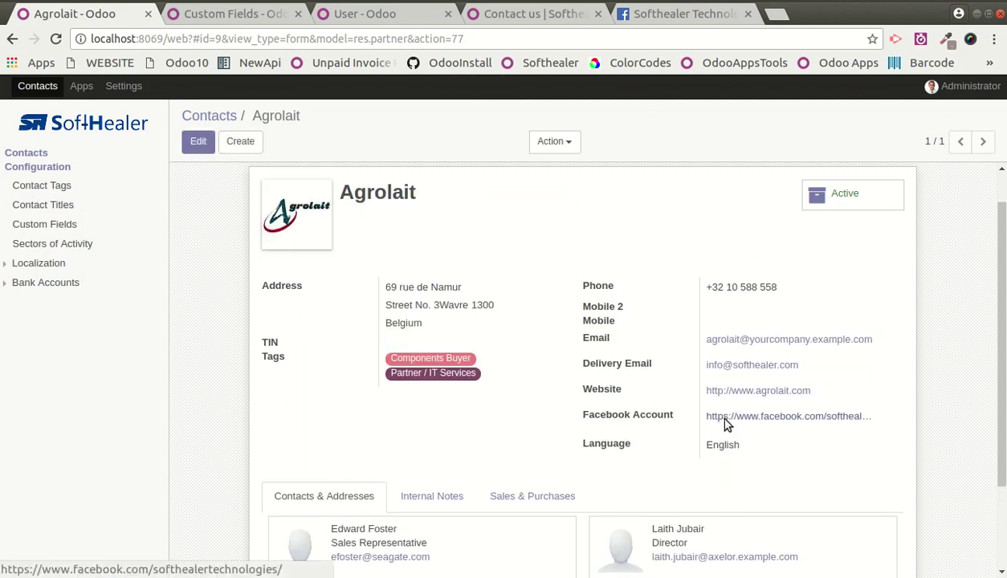
# Open Agrolait's Facebook Account link in a new browser tab and view the page.
pyautogui.rightClick(712, 422)
pyautogui.click(746, 419)
pyautogui.click(211, 15)
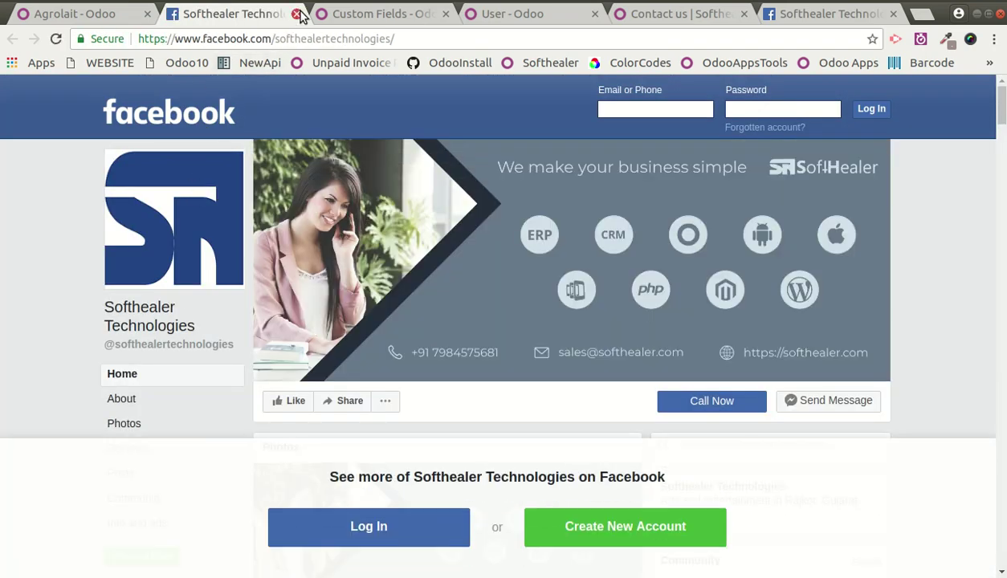
# Close the Facebook page and start a binary custom field with technical name x_image and label Image.
pyautogui.click(297, 14)
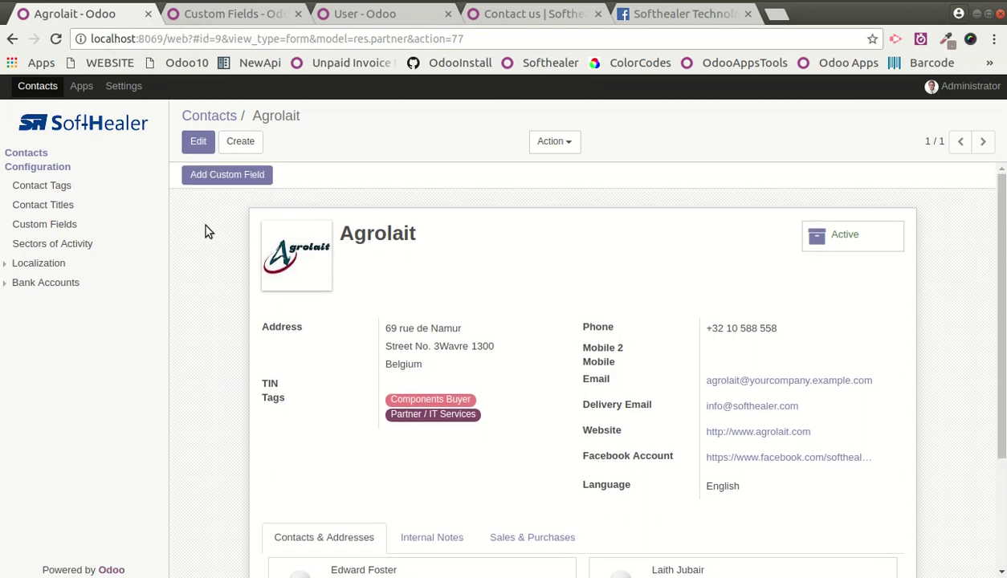
pyautogui.click(227, 175)
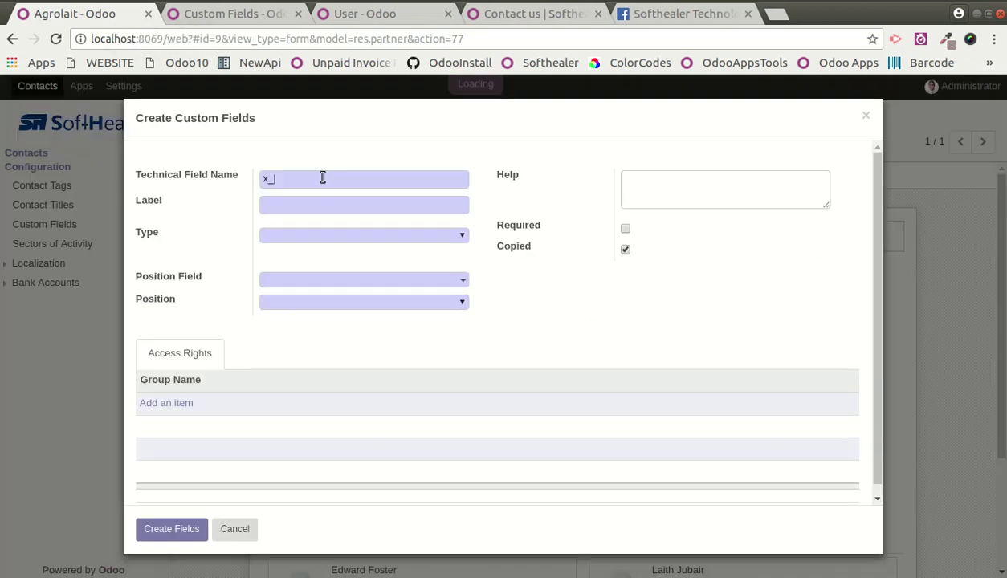
pyautogui.write('i')
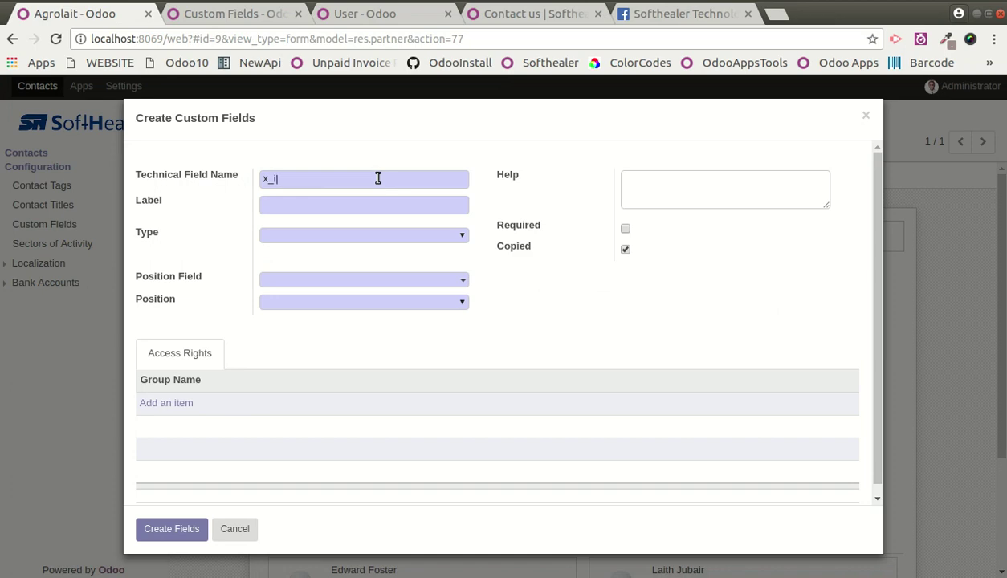
pyautogui.write('mage')
pyautogui.click(315, 196)
pyautogui.write('Imag')
pyautogui.click(353, 235)
pyautogui.click(321, 263)
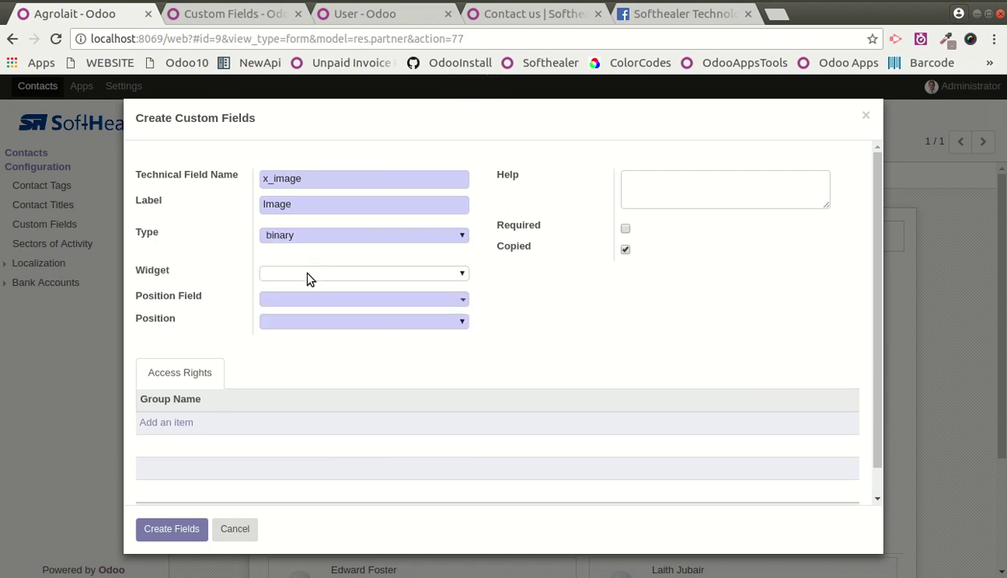
# Set the Image field's widget to image.
pyautogui.click(307, 278)
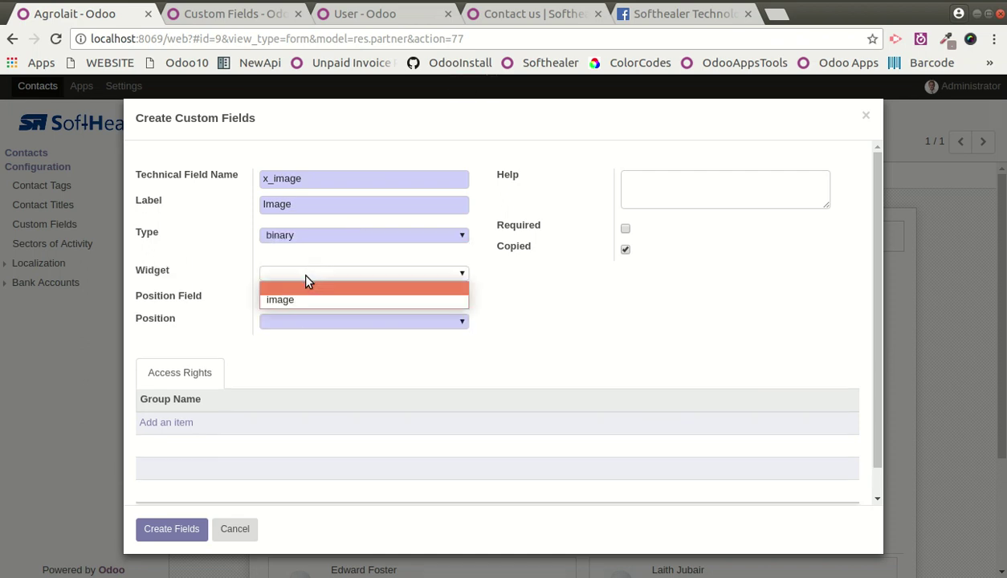
pyautogui.click(301, 286)
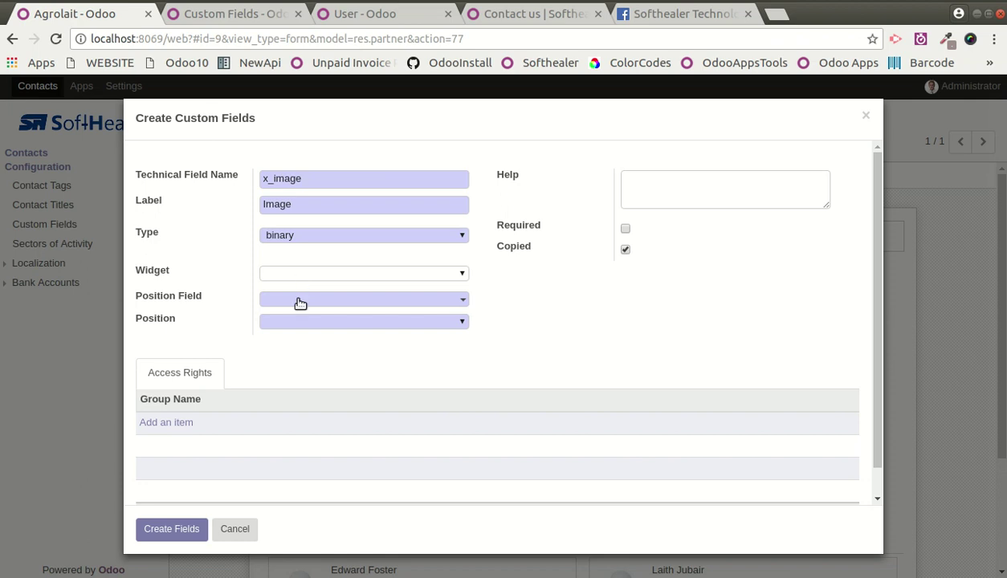
pyautogui.click(299, 302)
pyautogui.click(297, 271)
pyautogui.click(297, 300)
# Position the Image field after the Tags (res.partner) field.
pyautogui.click(298, 301)
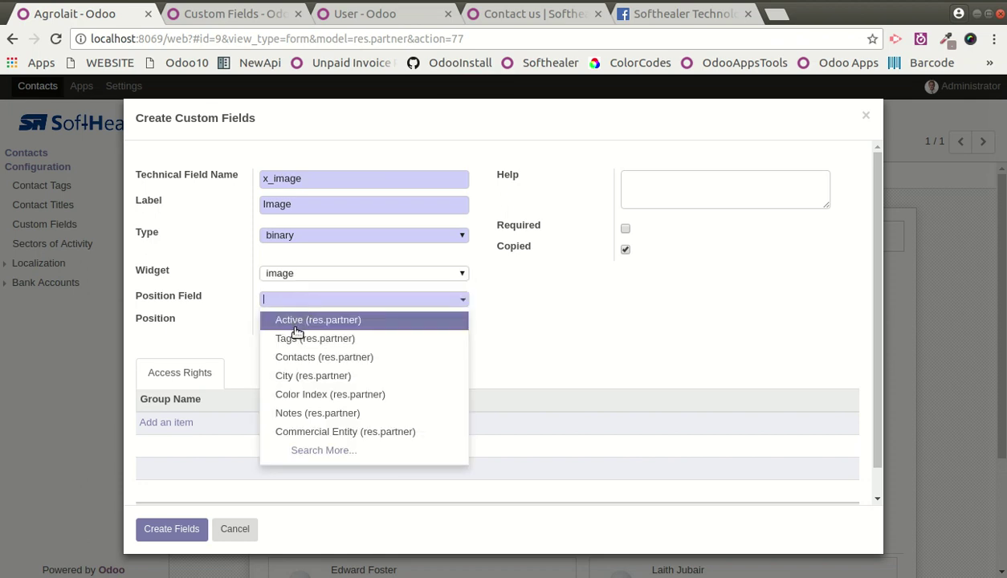
pyautogui.click(289, 338)
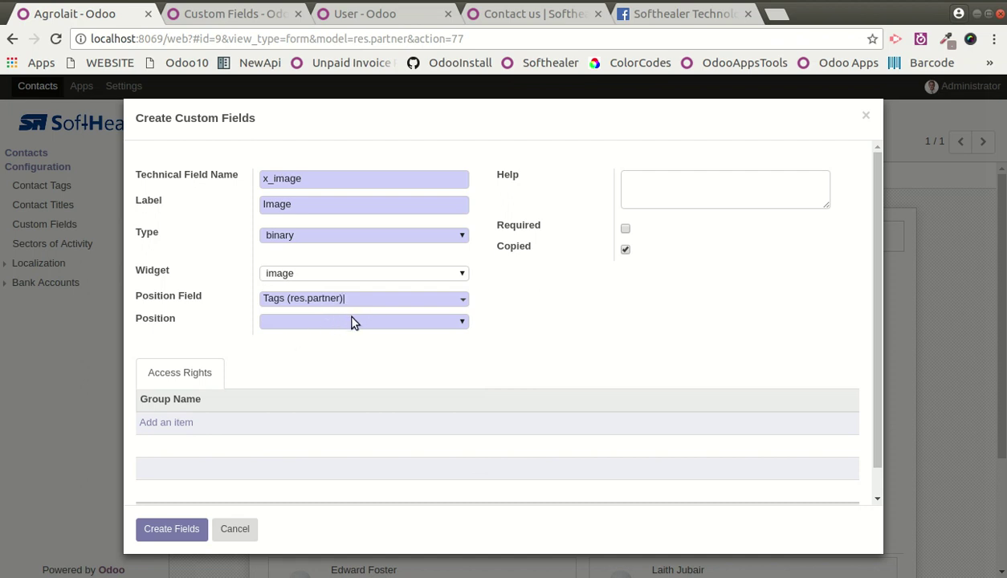
pyautogui.click(331, 322)
pyautogui.click(298, 362)
# Enter the help text "Your Image" and create the Image field.
pyautogui.click(689, 198)
pyautogui.write('Your Image')
pyautogui.scroll(-1, 546, 257)
pyautogui.click(183, 527)
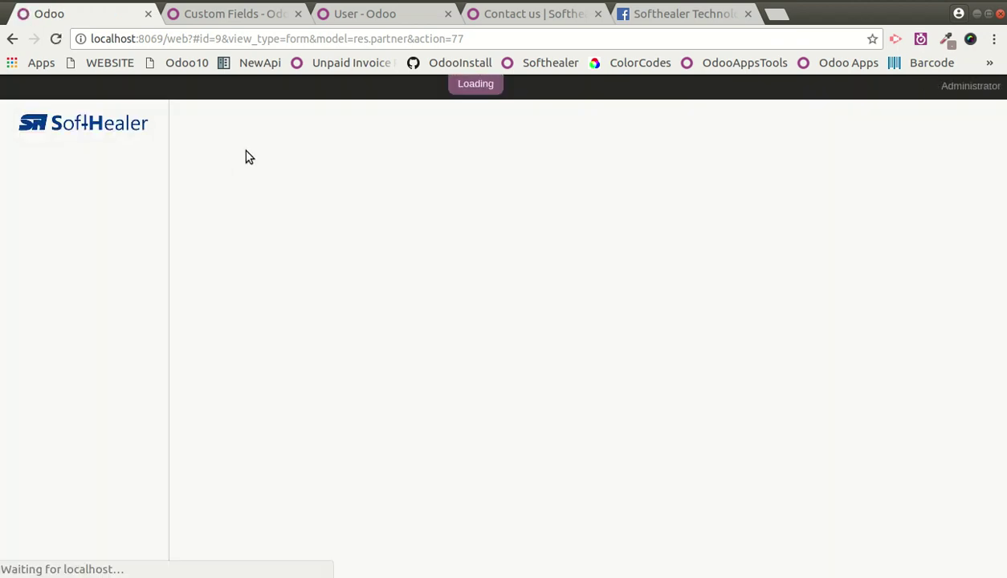
# Upload images.jpeg into Agrolait's Image field and save the contact.
pyautogui.click(199, 142)
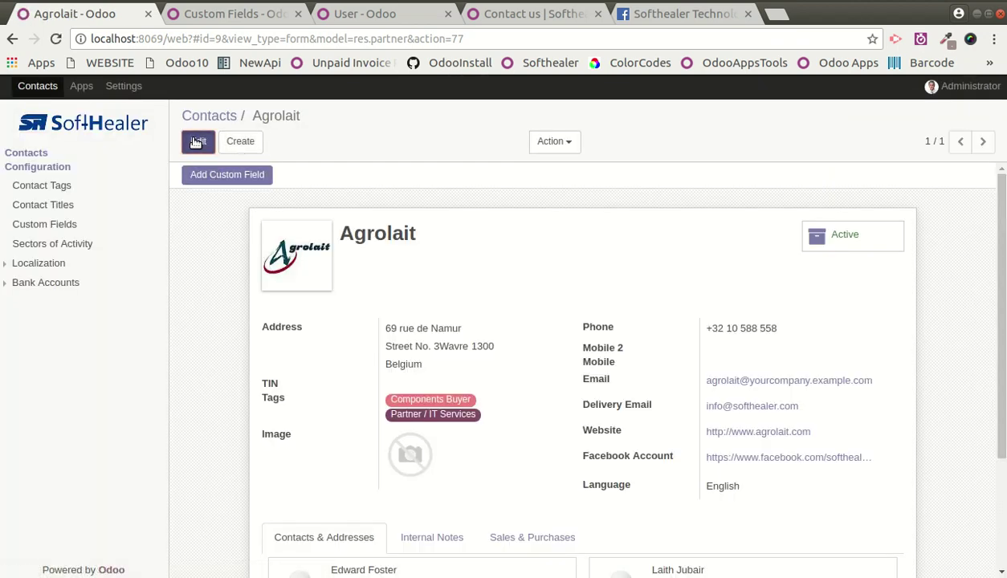
pyautogui.scroll(-3, 382, 512)
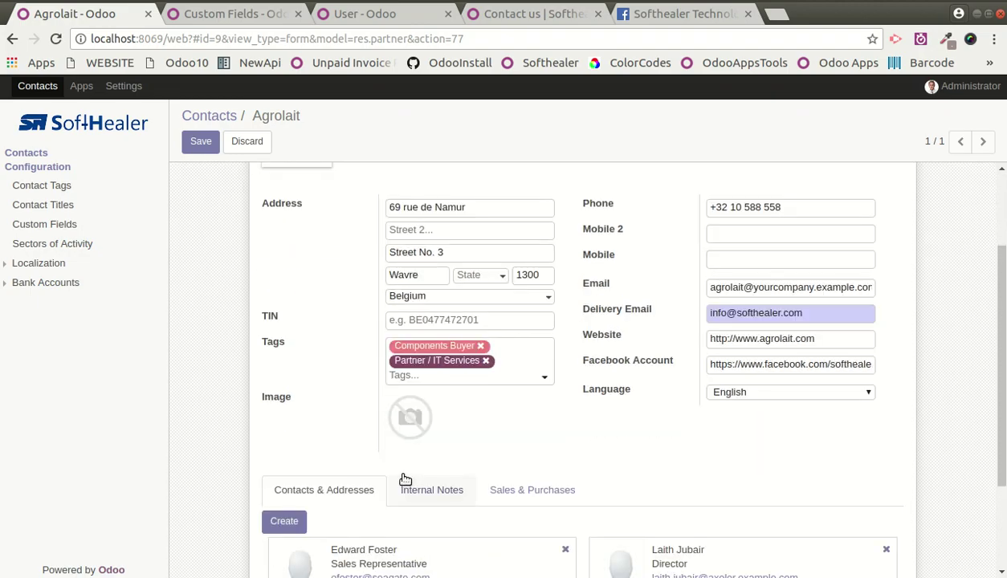
pyautogui.click(394, 399)
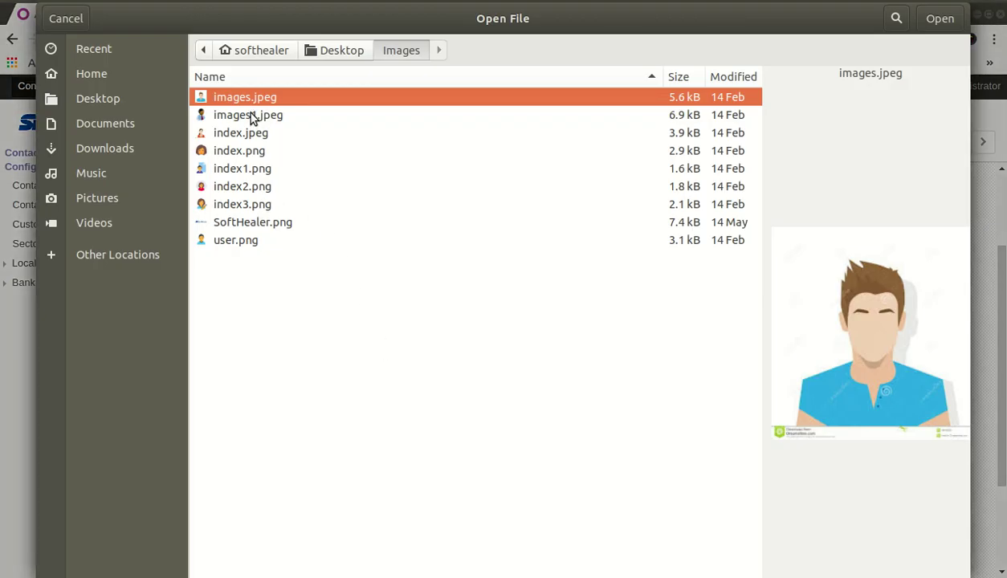
pyautogui.click(939, 19)
pyautogui.click(201, 141)
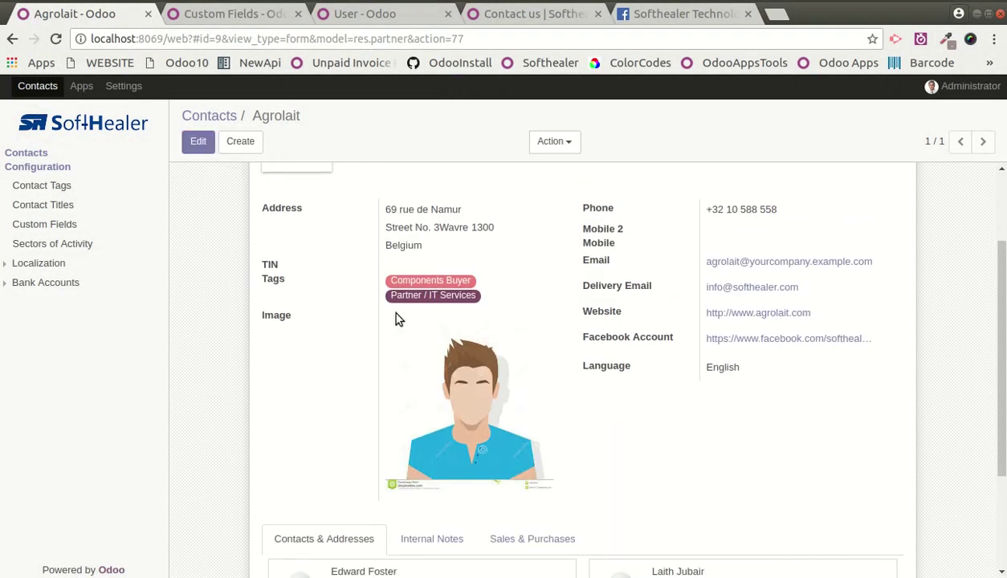
# Start a selection custom field on the contact with technical name x_gender and label Gender.
pyautogui.scroll(3, 340, 276)
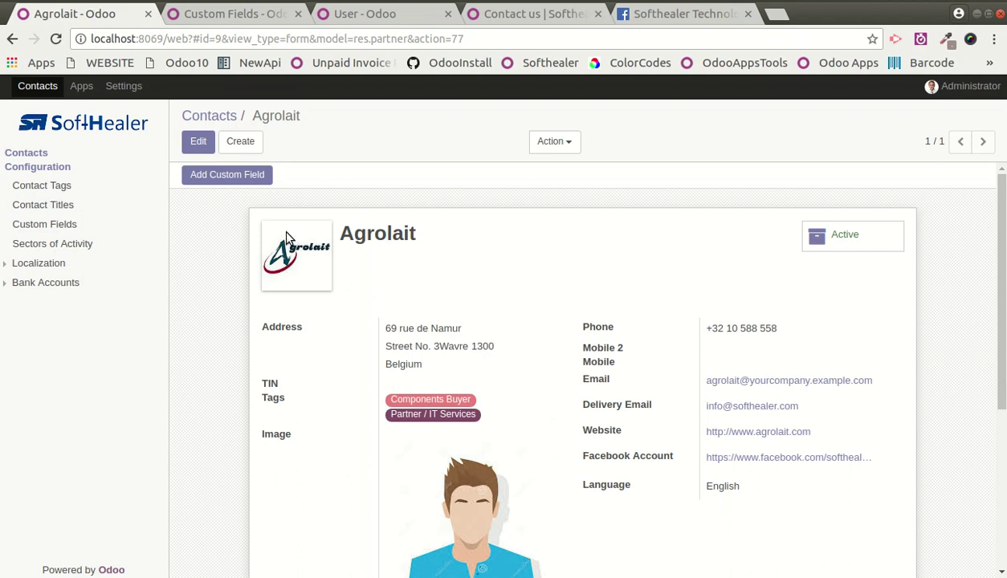
pyautogui.click(205, 177)
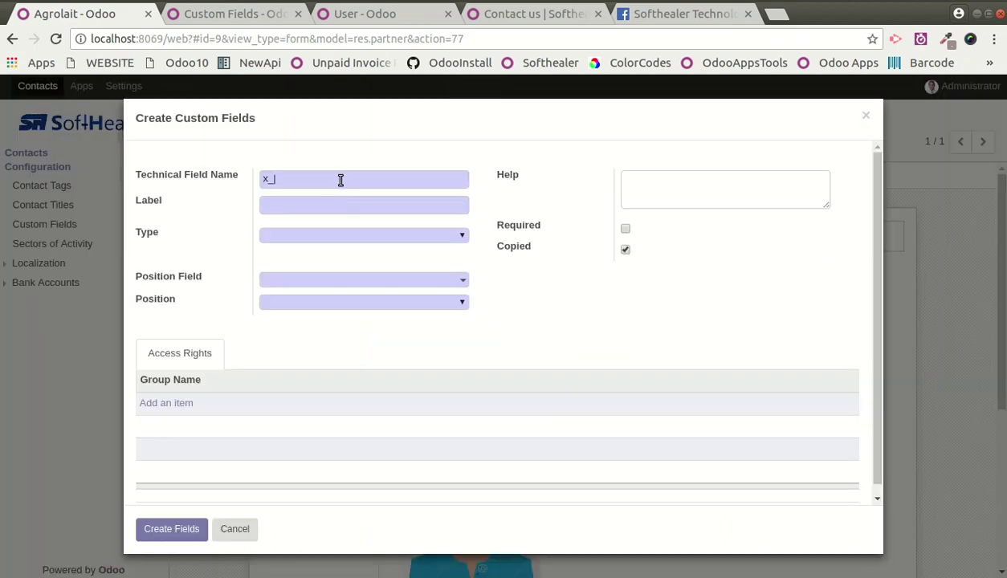
pyautogui.write('genderGend')
pyautogui.click(336, 234)
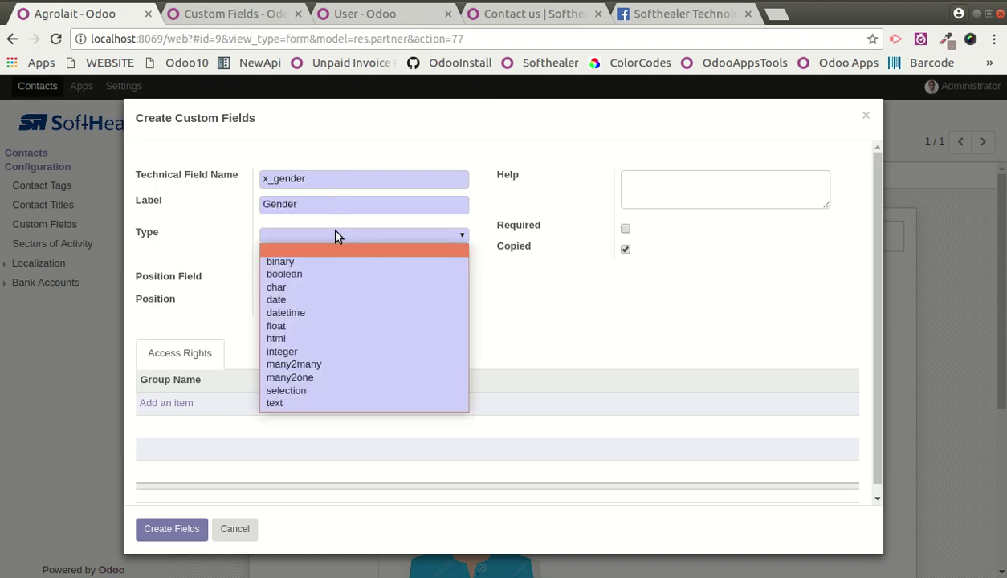
pyautogui.press('s')
pyautogui.press('Return')
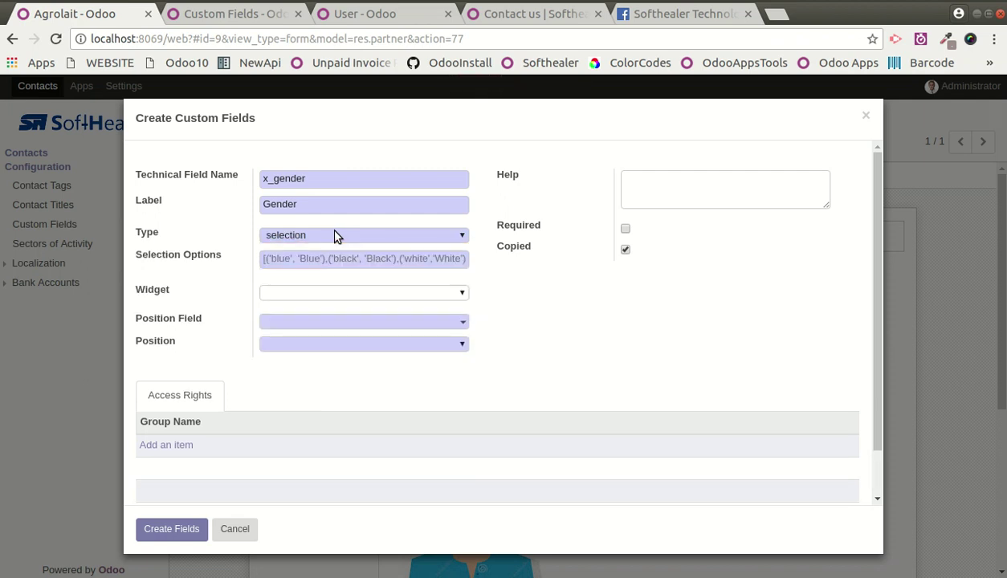
# Enter [('male','Male'),('female','Female')] as the Gender field's selection options.
pyautogui.click(303, 255)
pyautogui.write('[]')
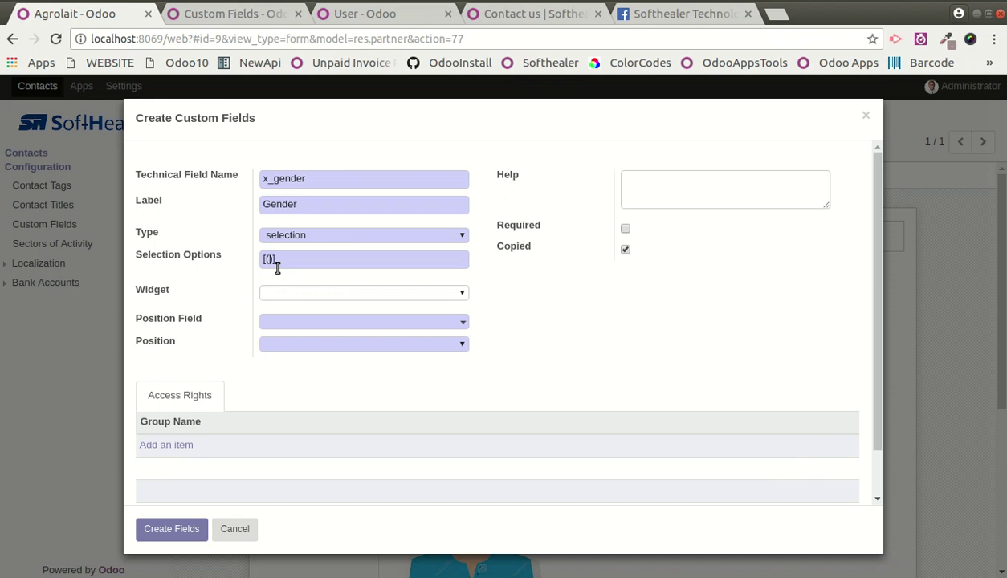
pyautogui.write("''")
pyautogui.write('male')
pyautogui.write('Male')
pyautogui.write("''")
pyautogui.write(",''")
pyautogui.write('f')
pyautogui.write('e')
pyautogui.write('male')
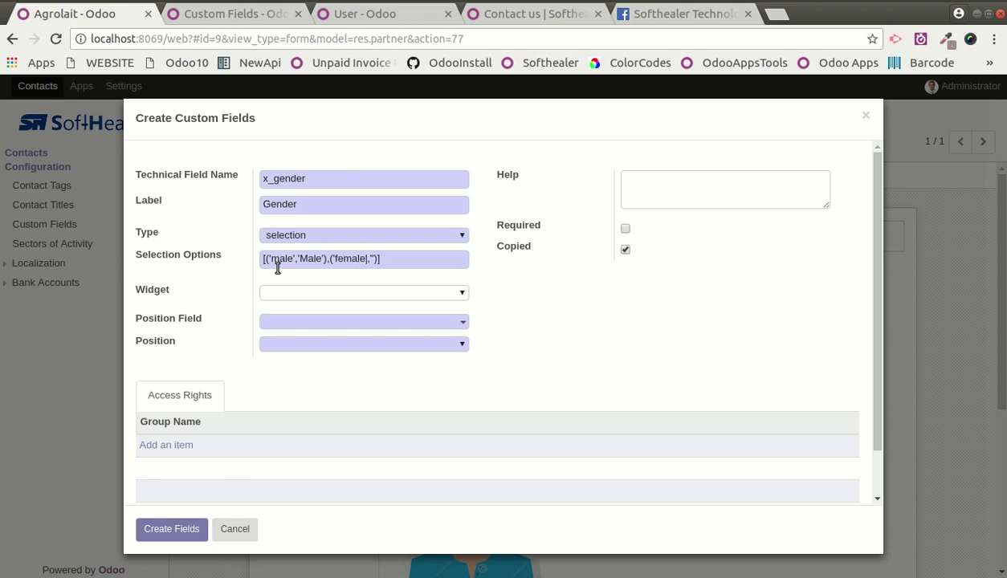
pyautogui.write('Female')
# Leave the Gender field's widget blank and position the field after Language (res.partner).
pyautogui.click(414, 294)
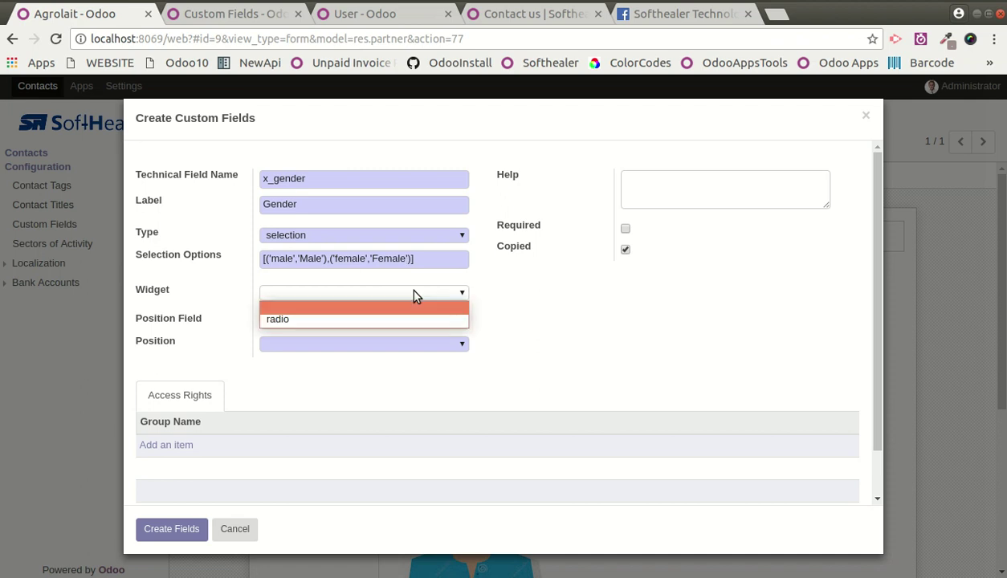
pyautogui.click(361, 309)
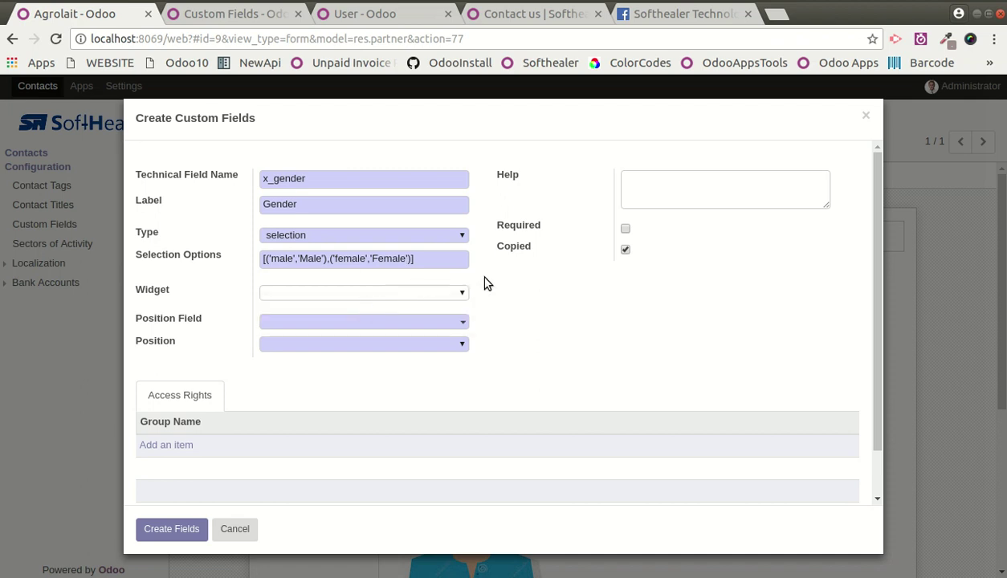
pyautogui.click(297, 325)
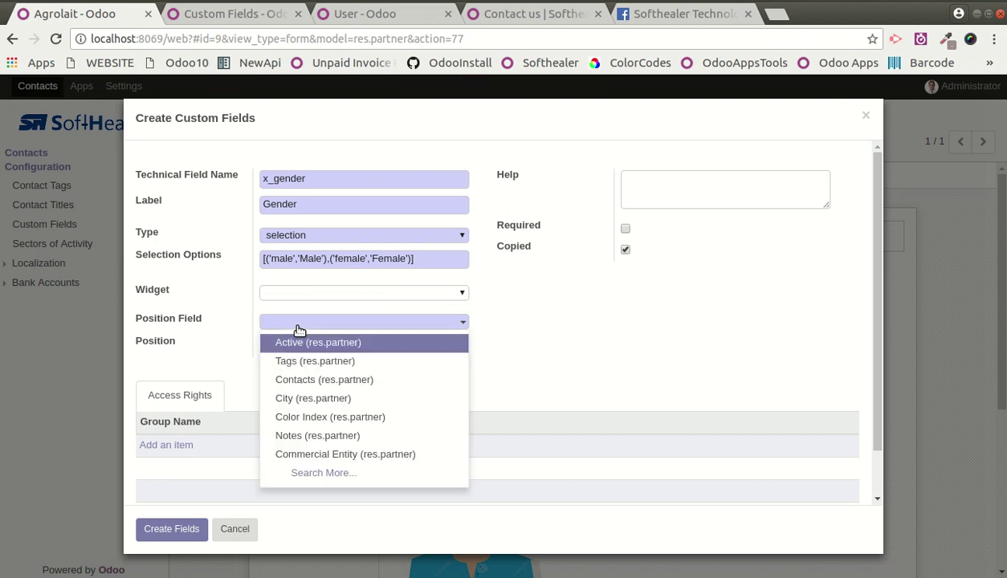
pyautogui.write('lan')
pyautogui.press('Return')
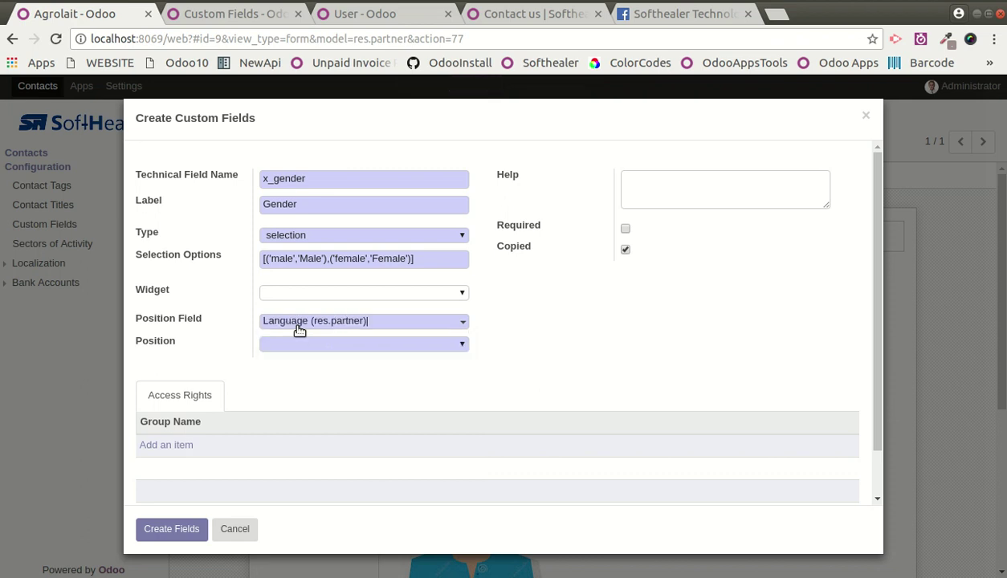
pyautogui.click(292, 343)
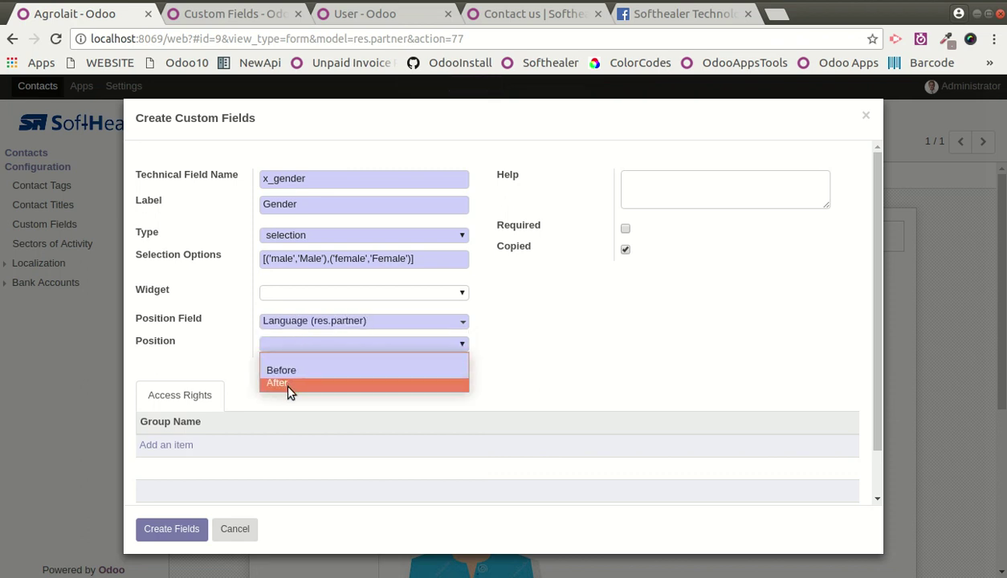
pyautogui.click(288, 383)
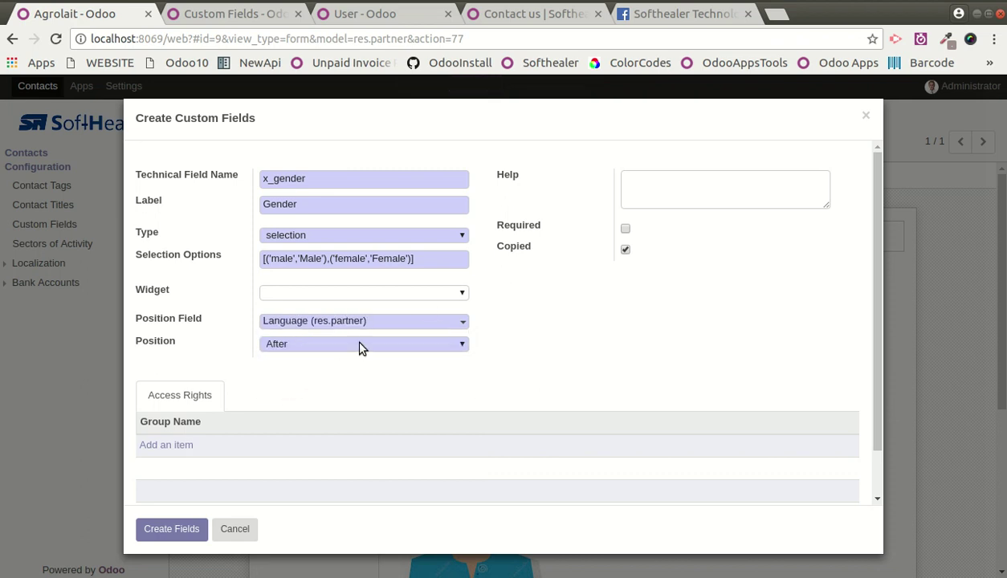
# Enter the help text "select gender" and create the Gender field.
pyautogui.click(676, 185)
pyautogui.write('select gender')
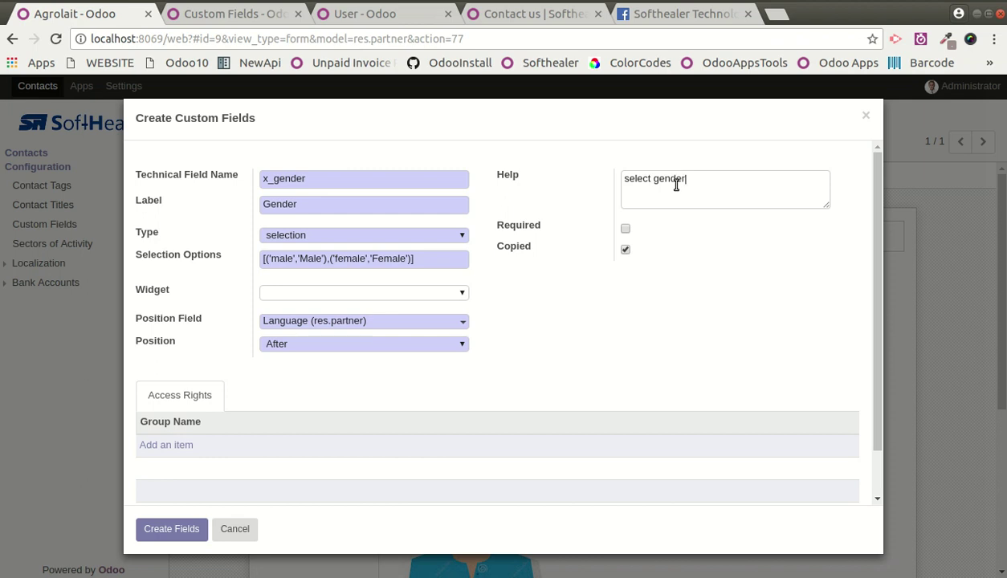
pyautogui.click(177, 530)
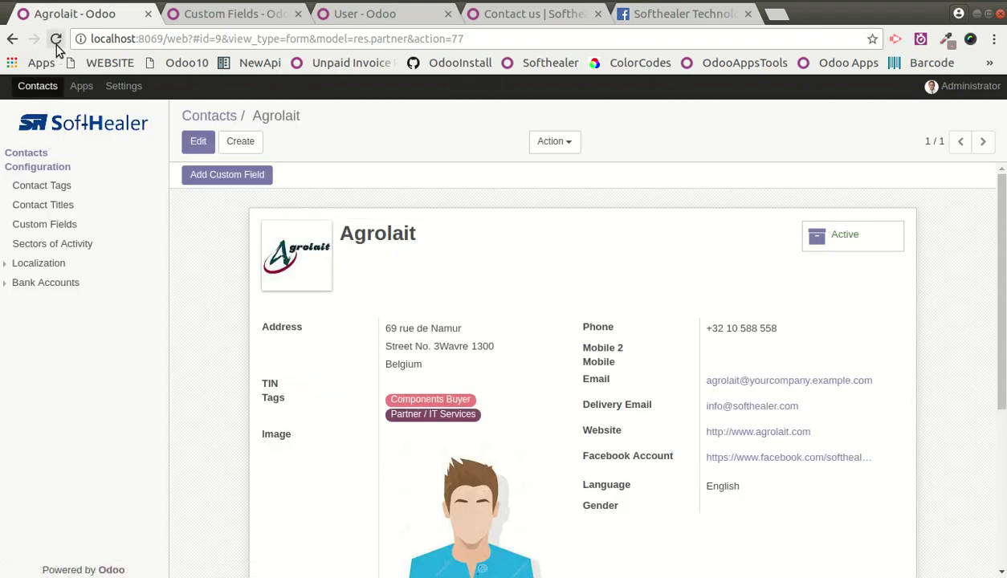
# Reload the Agrolait contact and examine the choices offered by its Gender field in edit mode.
pyautogui.click(56, 39)
pyautogui.click(199, 141)
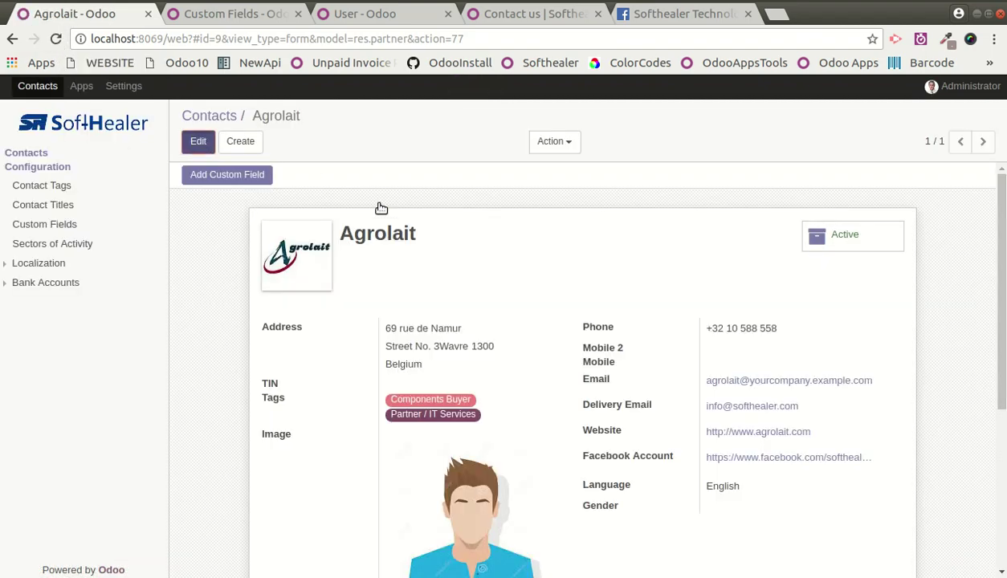
pyautogui.scroll(-3, 660, 494)
pyautogui.click(763, 414)
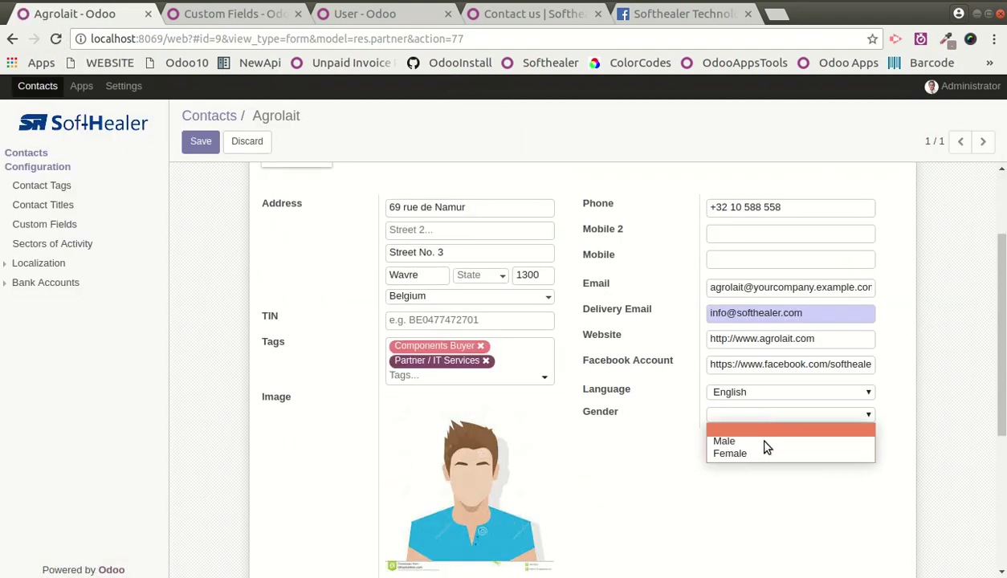
pyautogui.click(619, 402)
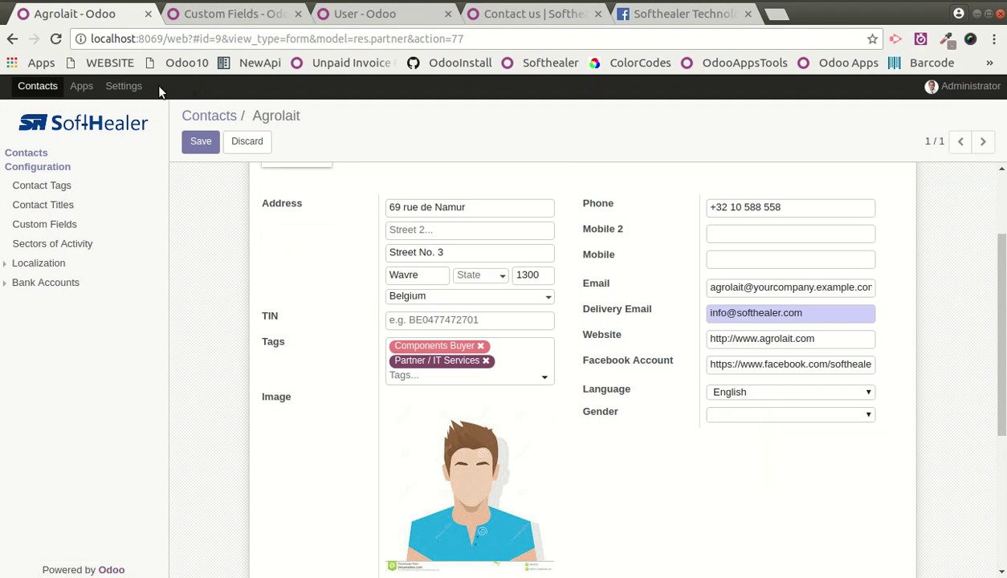
# In the Custom Fields list, open the x_gender record, set its widget to radio, and save it.
pyautogui.click(235, 21)
pyautogui.click(92, 225)
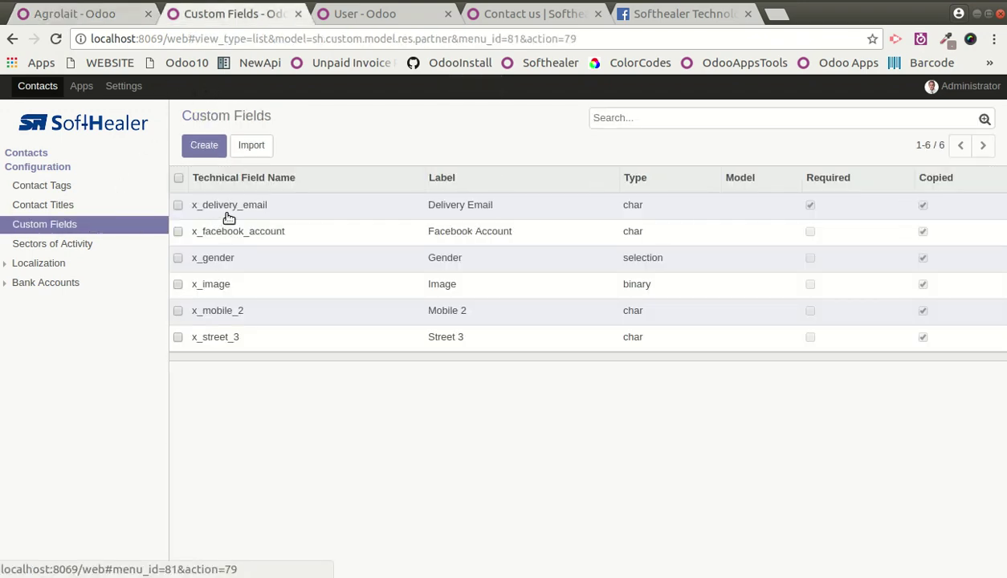
pyautogui.click(243, 261)
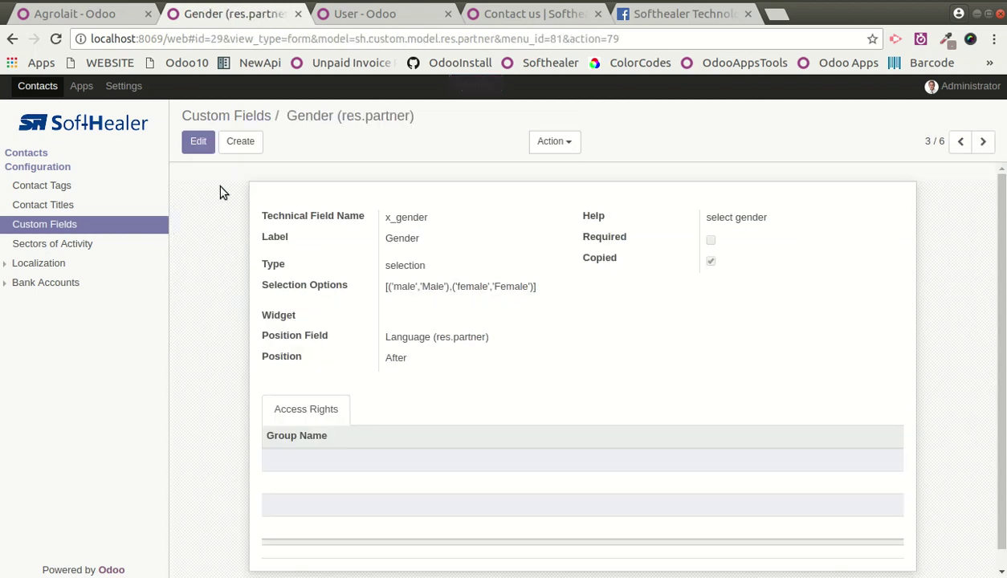
pyautogui.click(198, 141)
pyautogui.click(411, 329)
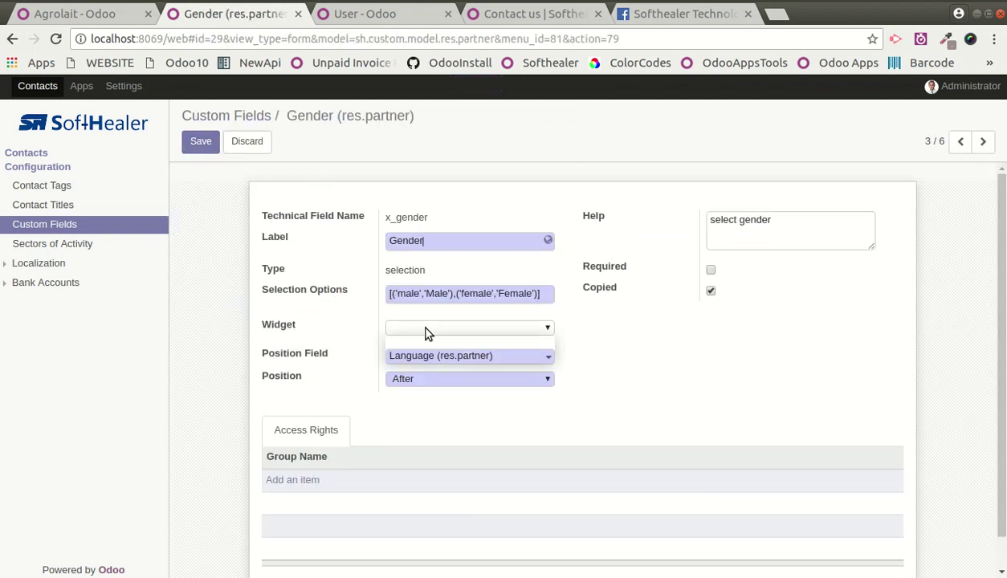
pyautogui.click(405, 353)
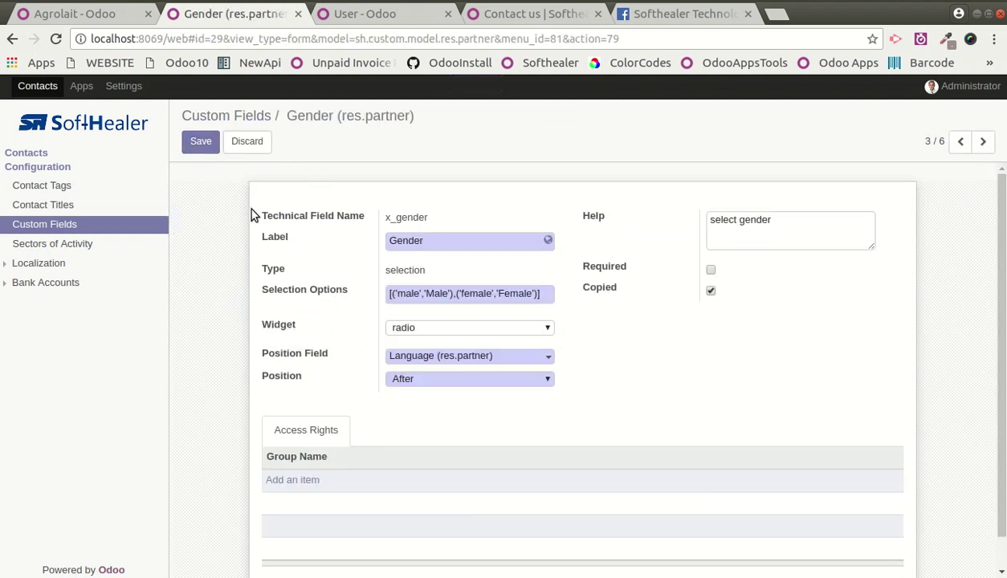
pyautogui.click(194, 145)
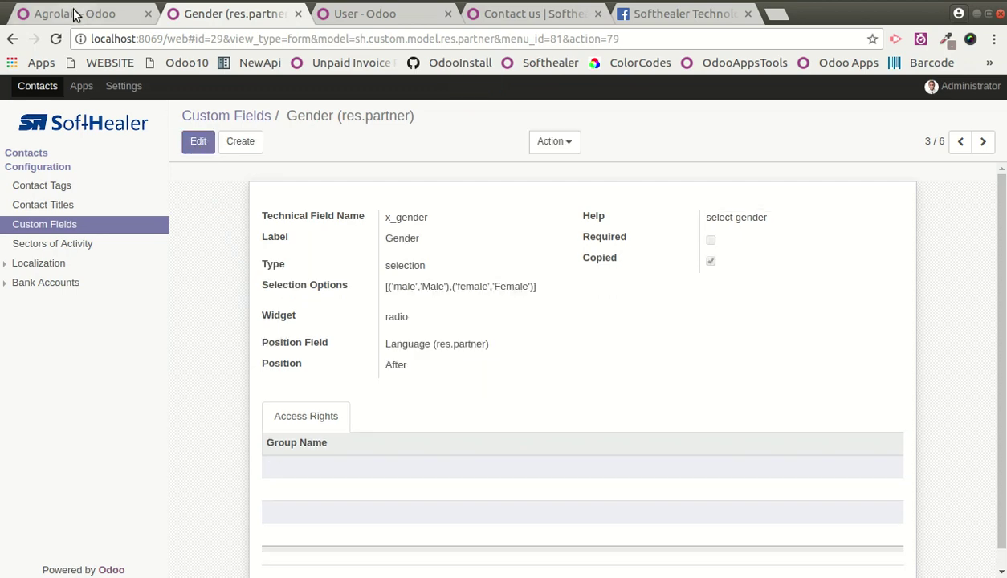
# Reload the Agrolait contact, choose Male in its Gender field, and save the contact.
pyautogui.click(76, 14)
pyautogui.click(56, 39)
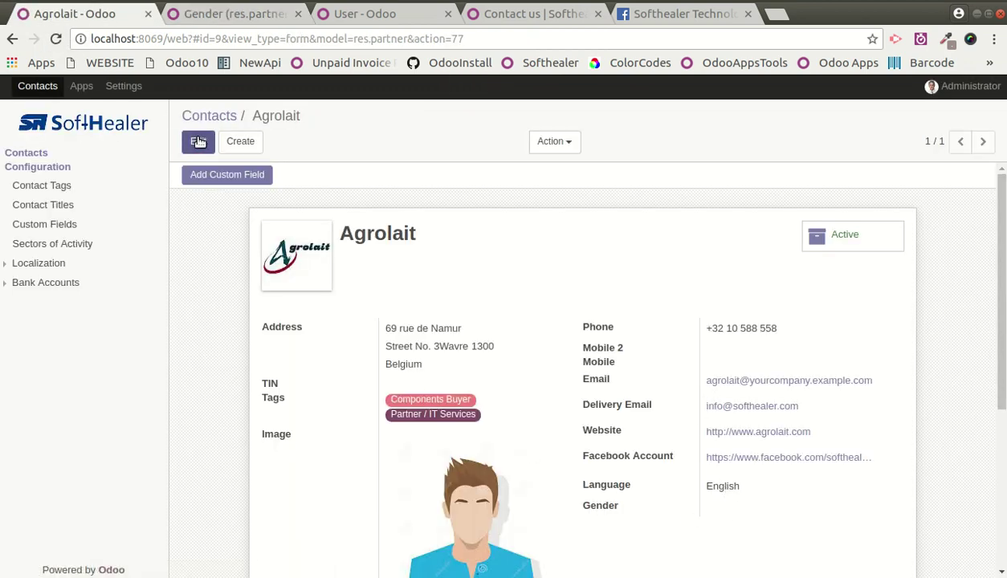
pyautogui.click(199, 141)
pyautogui.scroll(-1, 738, 540)
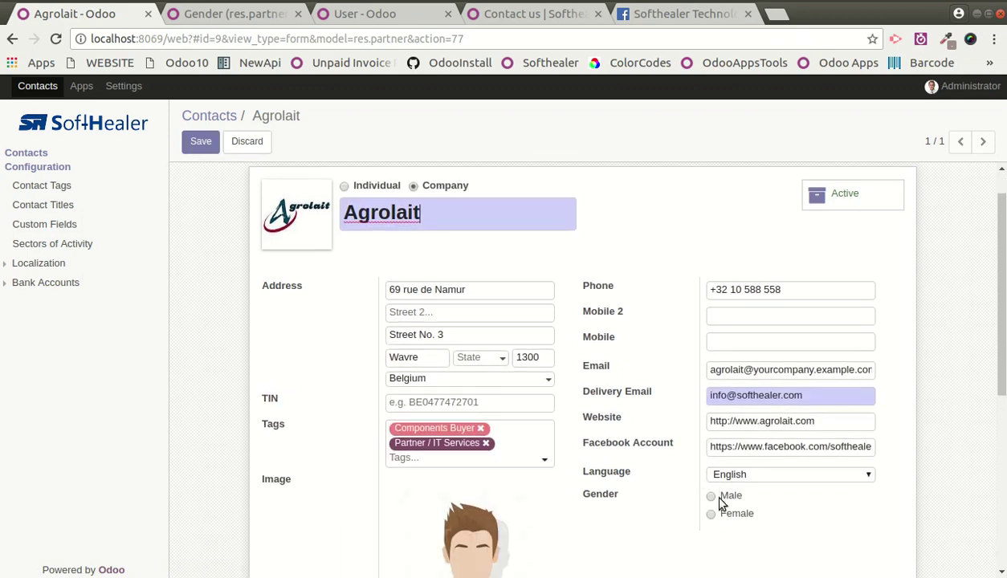
pyautogui.click(712, 498)
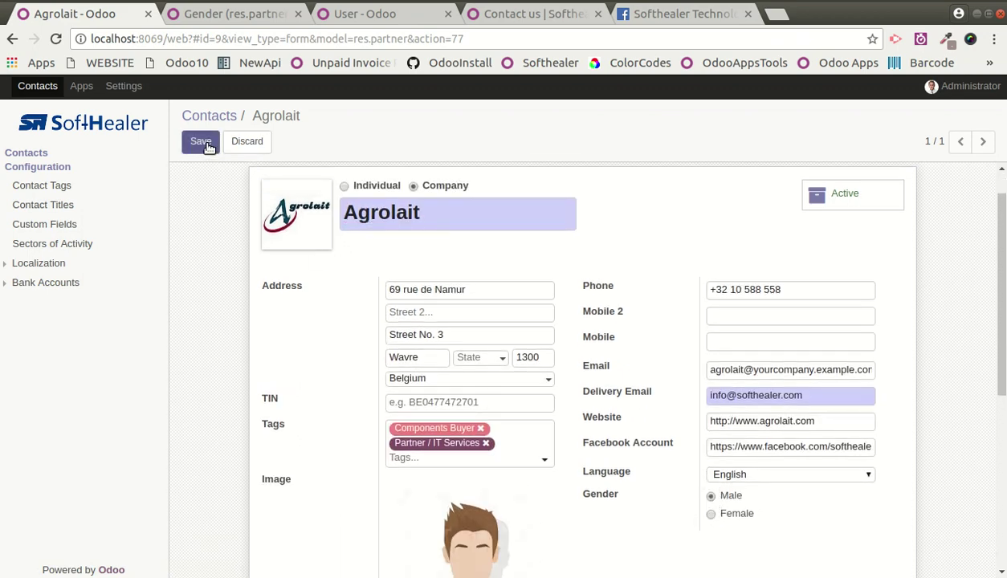
pyautogui.click(202, 143)
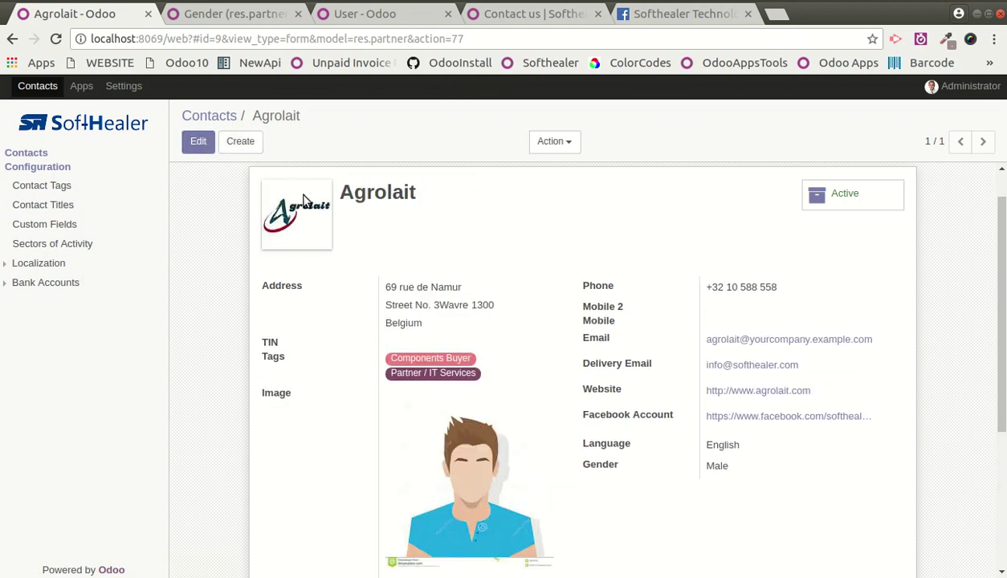
pyautogui.scroll(-1, 221, 184)
pyautogui.scroll(2, 217, 233)
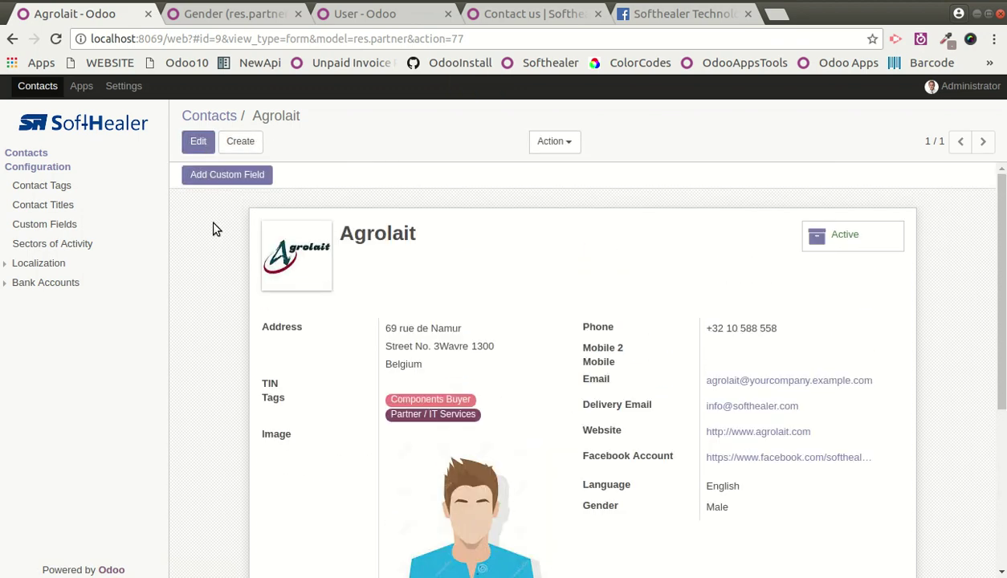
# Start a custom field x_other_contact_person with the label Other Contact Person and the type many2one.
pyautogui.click(215, 176)
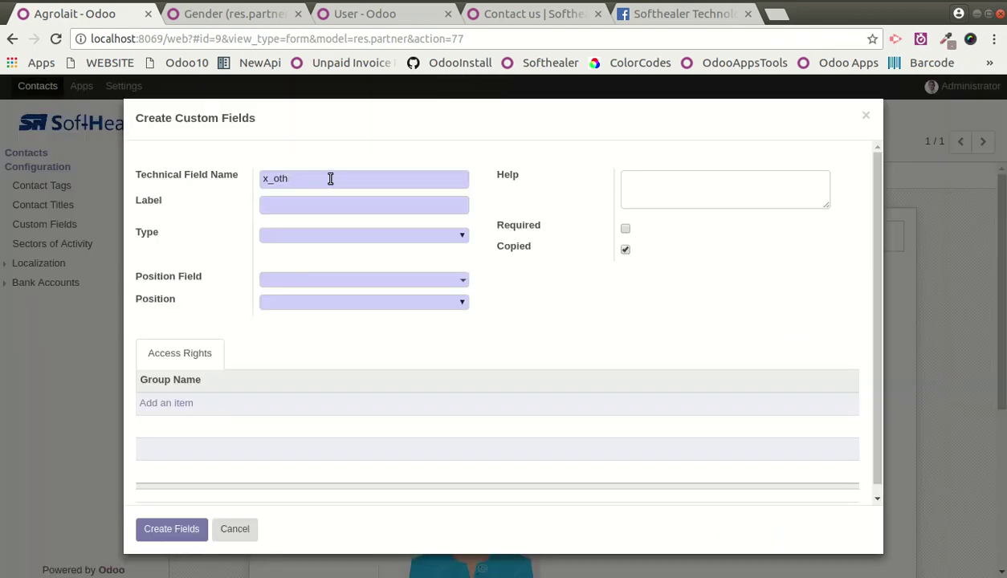
pyautogui.write('other_contact_person')
pyautogui.click(305, 235)
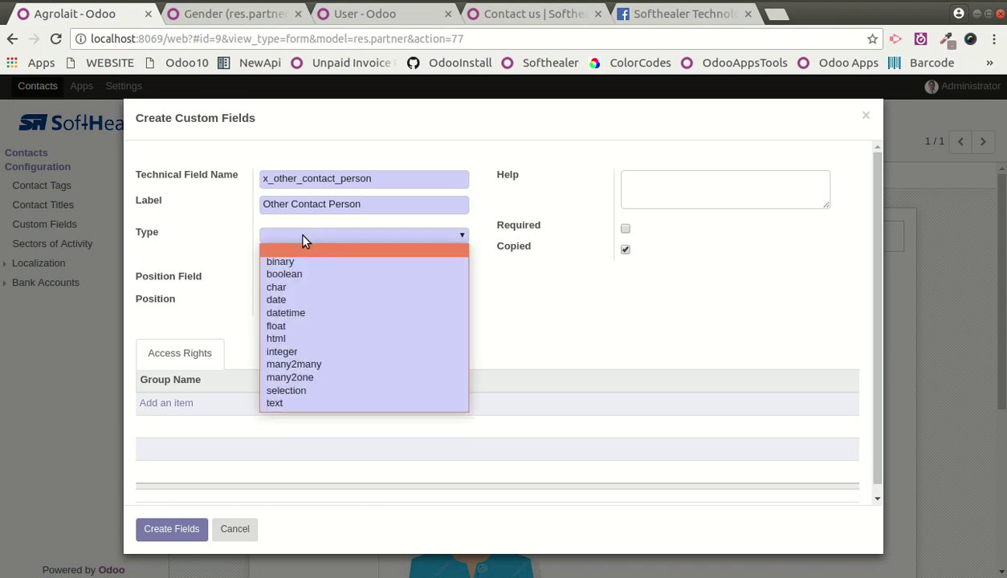
pyautogui.press('m')
pyautogui.press('Down')
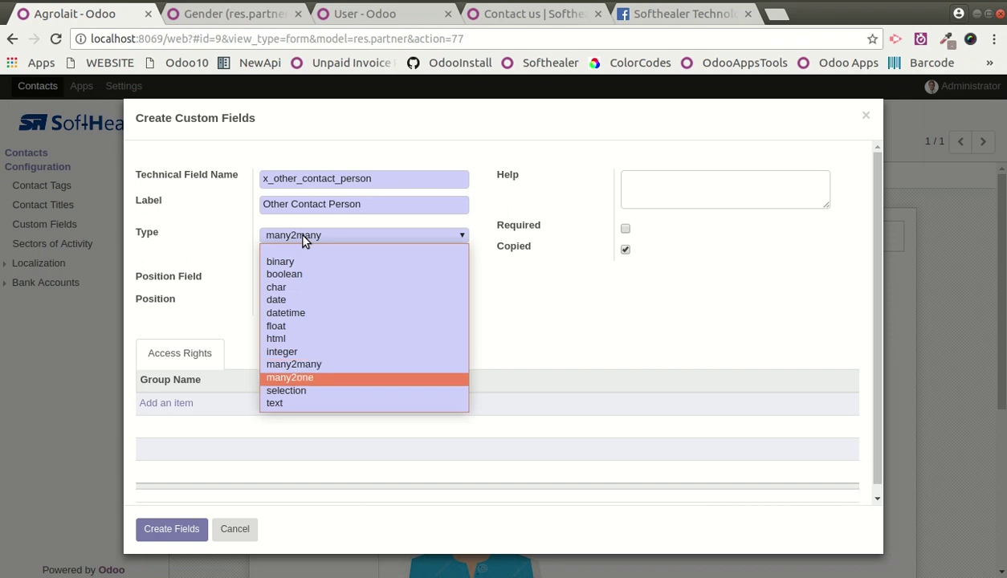
pyautogui.press('Return')
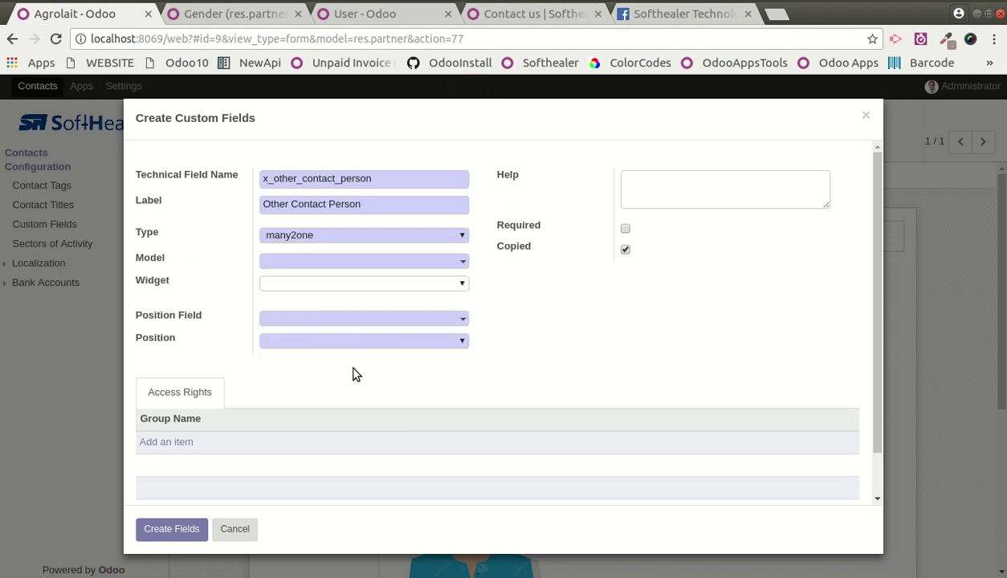
# Leave the Other Contact Person field's widget blank and position the field after Language (res.partner).
pyautogui.click(349, 283)
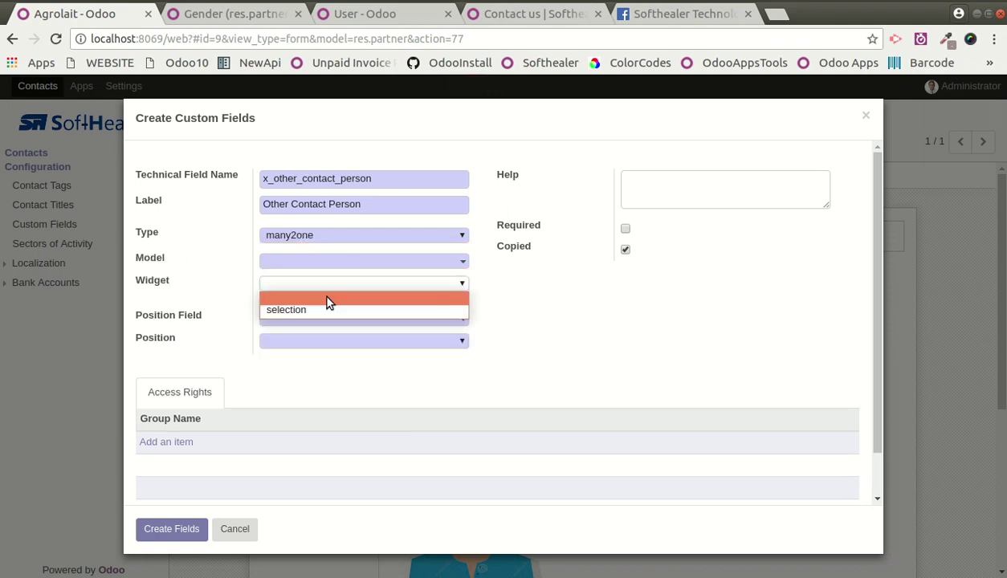
pyautogui.click(327, 302)
pyautogui.click(322, 321)
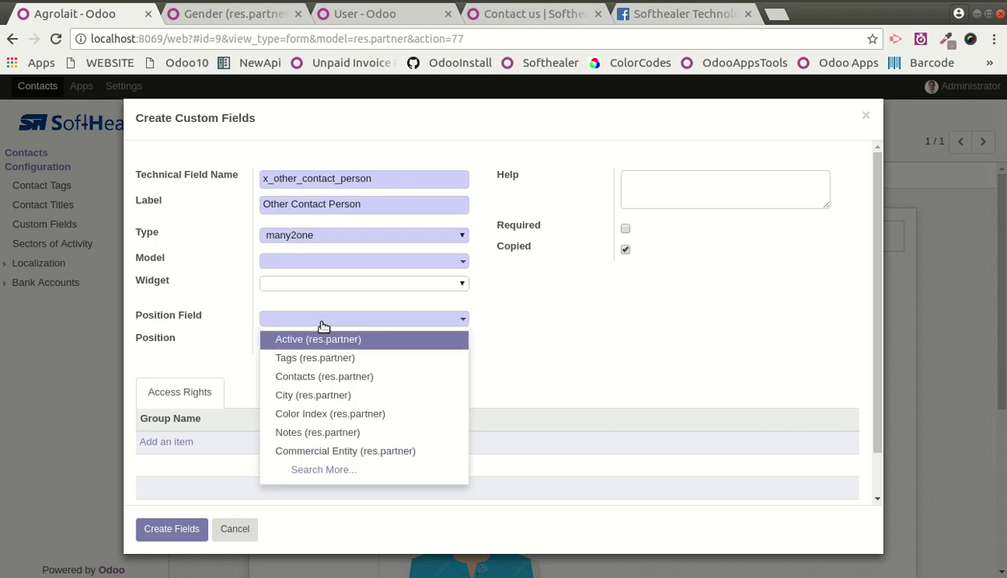
pyautogui.write('lan')
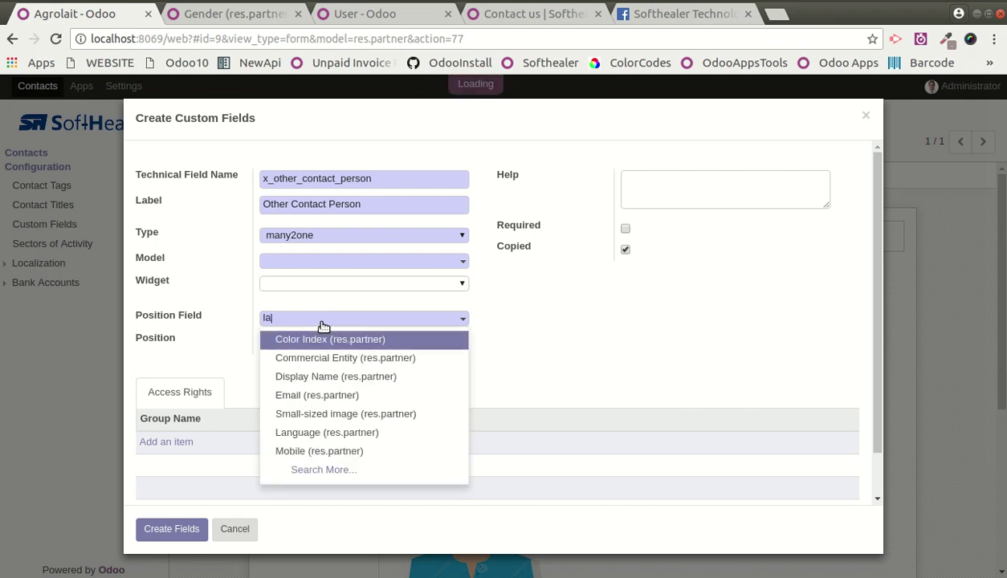
pyautogui.click(321, 342)
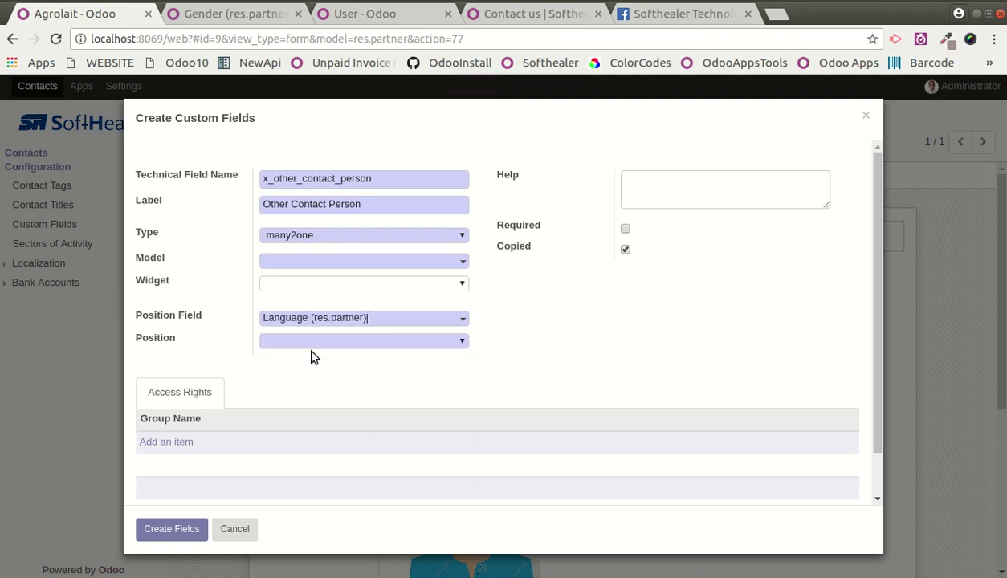
pyautogui.click(303, 342)
pyautogui.click(285, 378)
# Enter the help text "select contact person" and restrict the field to the Administration / Access Rights group.
pyautogui.click(694, 188)
pyautogui.write('select contact person')
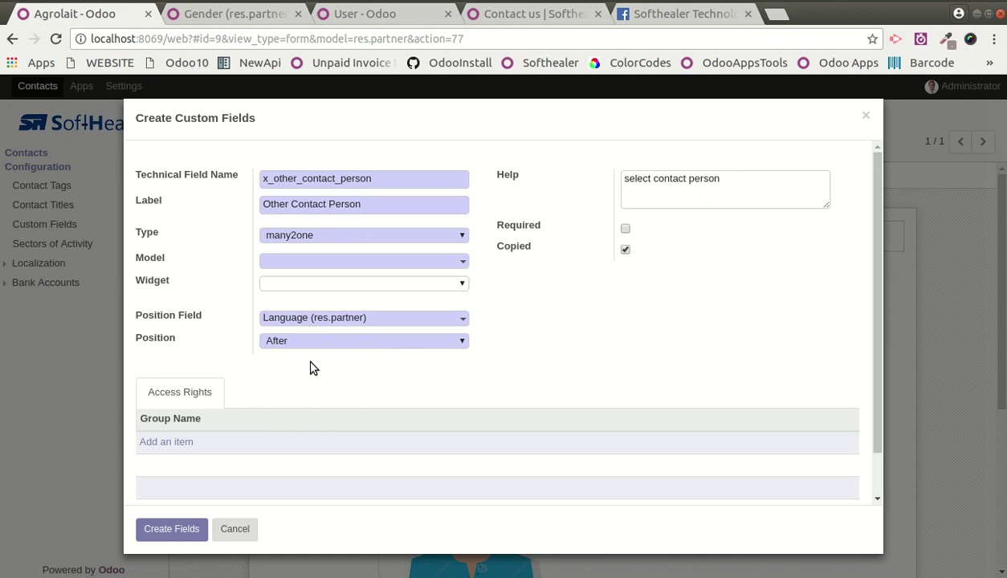
pyautogui.scroll(-1, 289, 378)
pyautogui.click(180, 408)
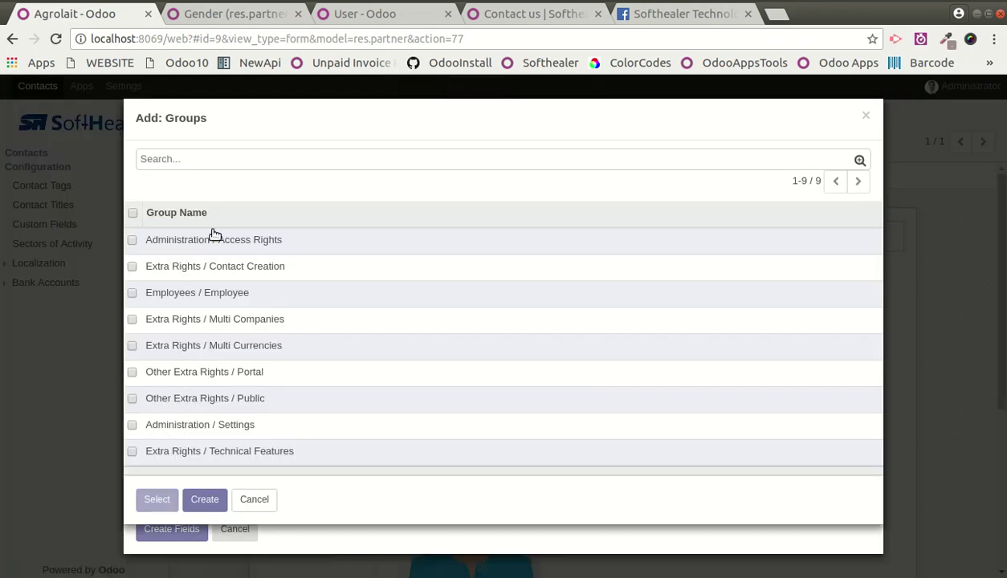
pyautogui.click(217, 239)
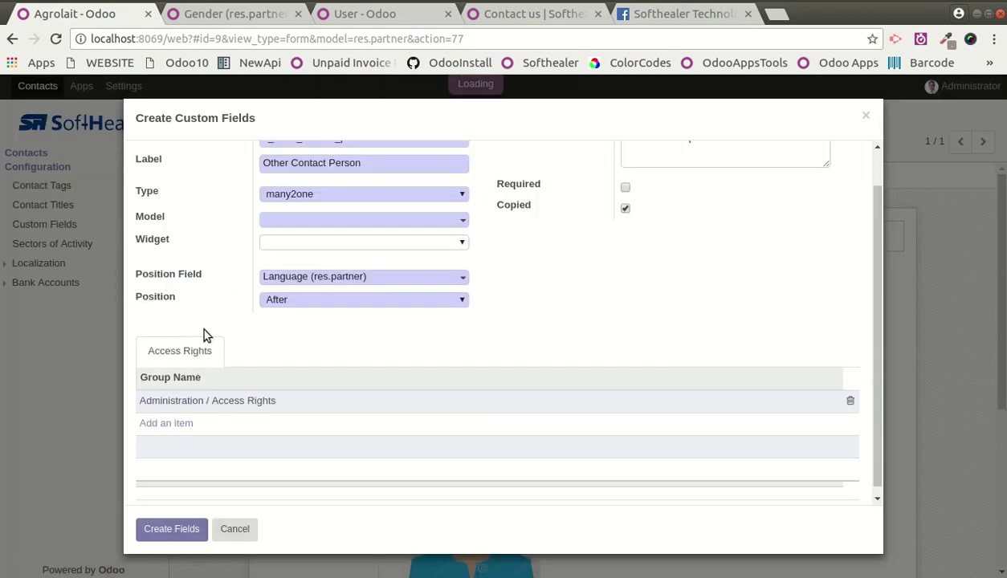
# Create the Other Contact Person field with Contact as its model.
pyautogui.click(169, 530)
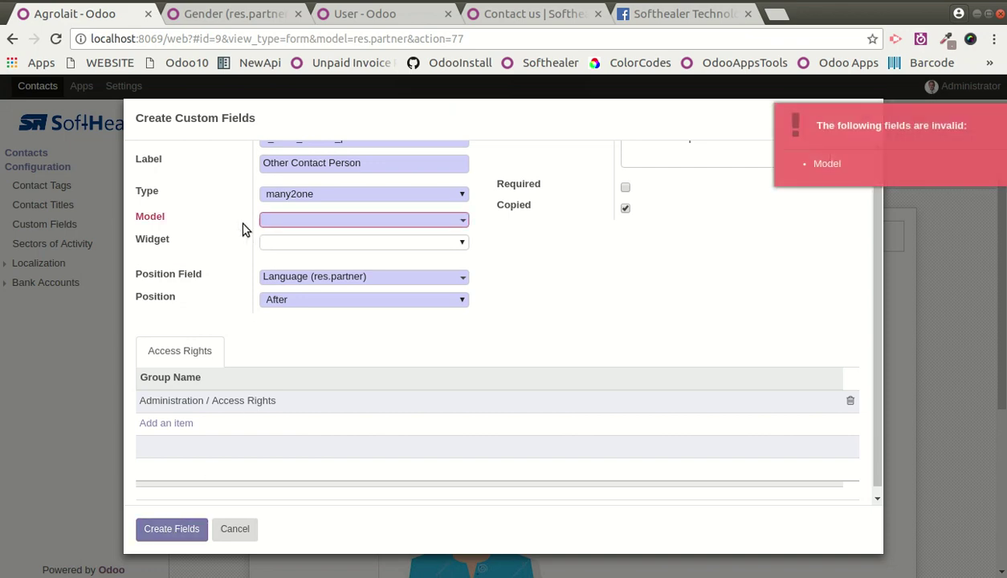
pyautogui.click(329, 221)
pyautogui.write('co')
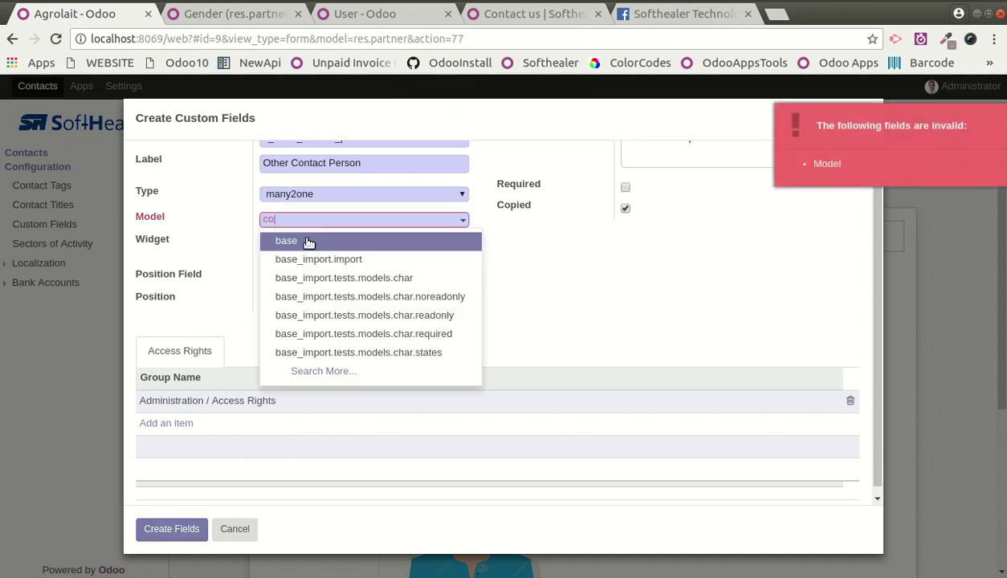
pyautogui.write('ntact')
pyautogui.click(312, 260)
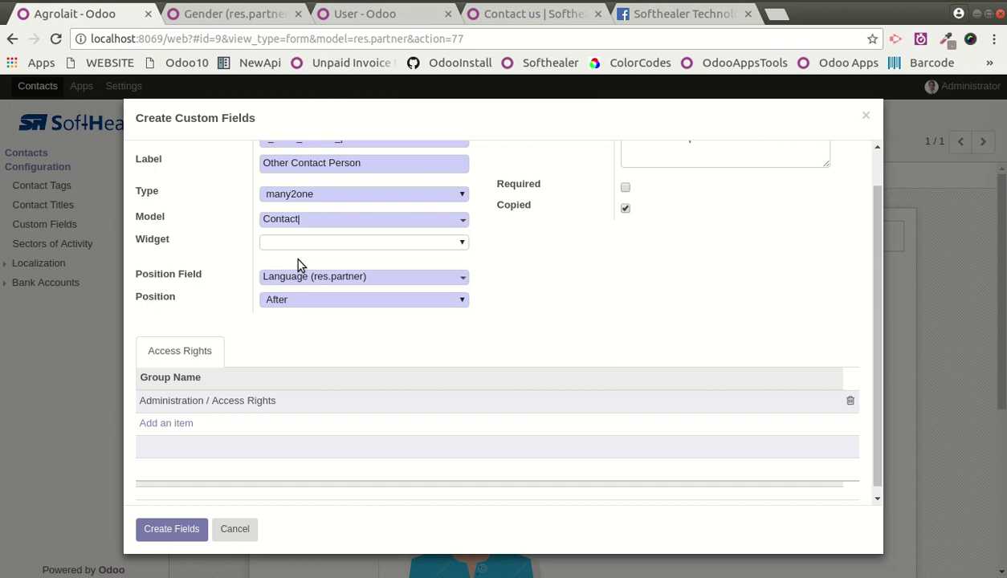
pyautogui.click(187, 531)
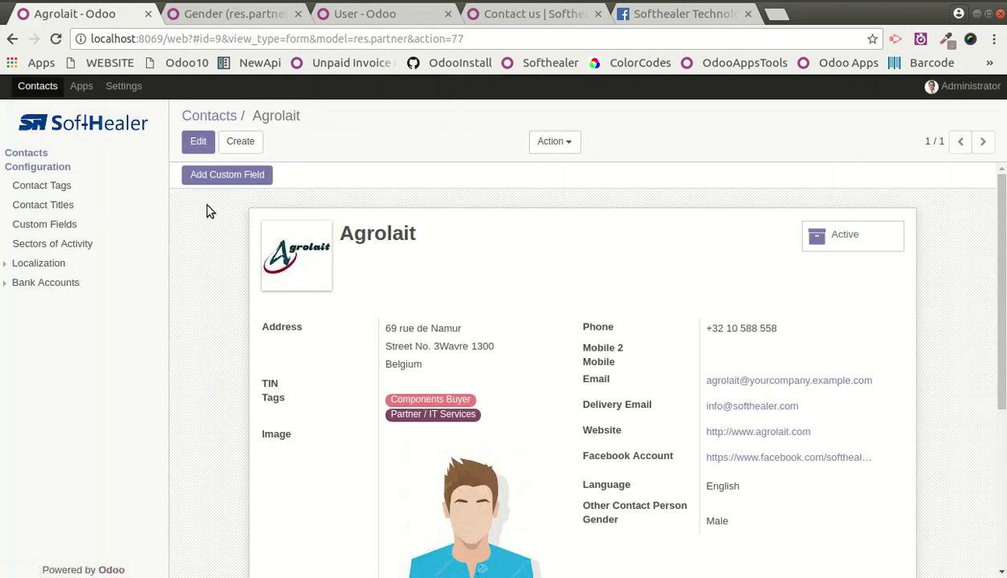
# Examine the choices offered by the Other Contact Person field on the Agrolait contact in edit mode.
pyautogui.click(198, 141)
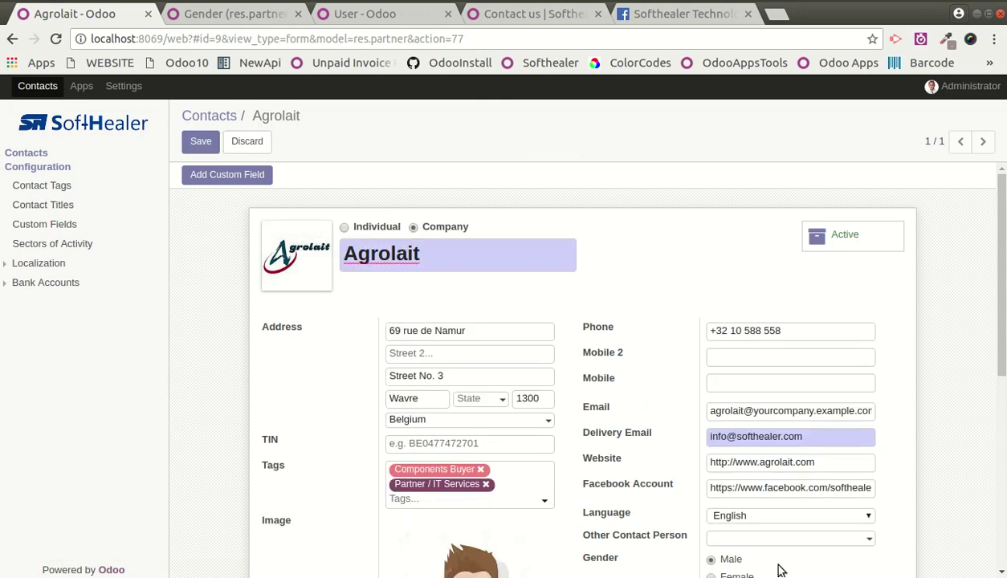
pyautogui.scroll(-3, 777, 570)
pyautogui.click(748, 413)
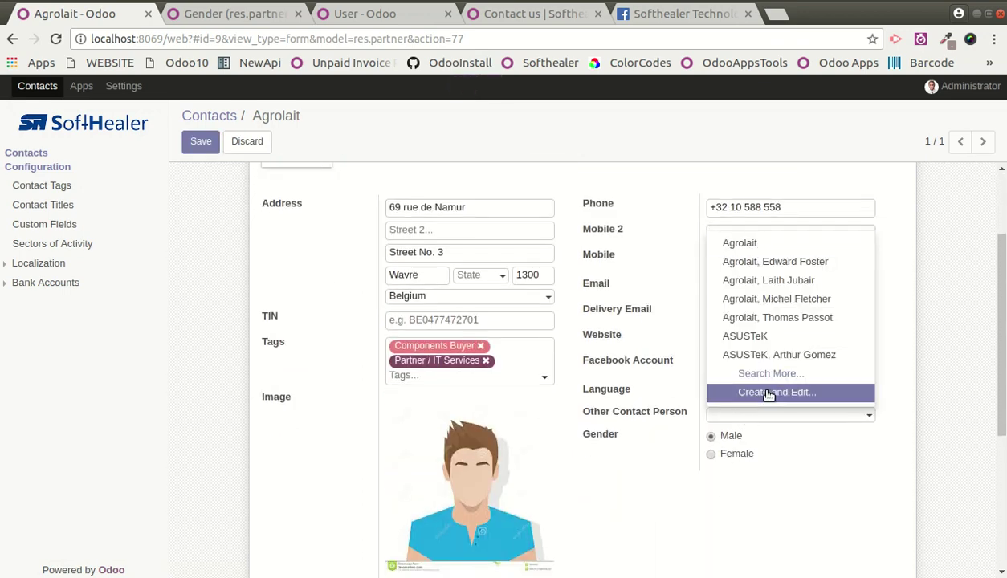
pyautogui.click(798, 450)
# In the Custom Fields list, open the x_other_contact_person record, set its widget to selection, and save it.
pyautogui.click(229, 14)
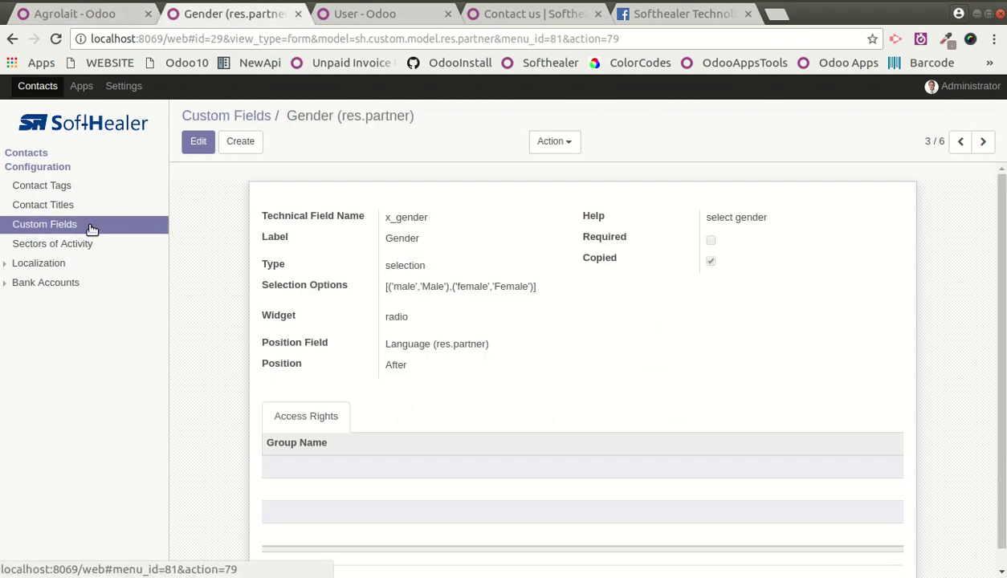
pyautogui.click(92, 225)
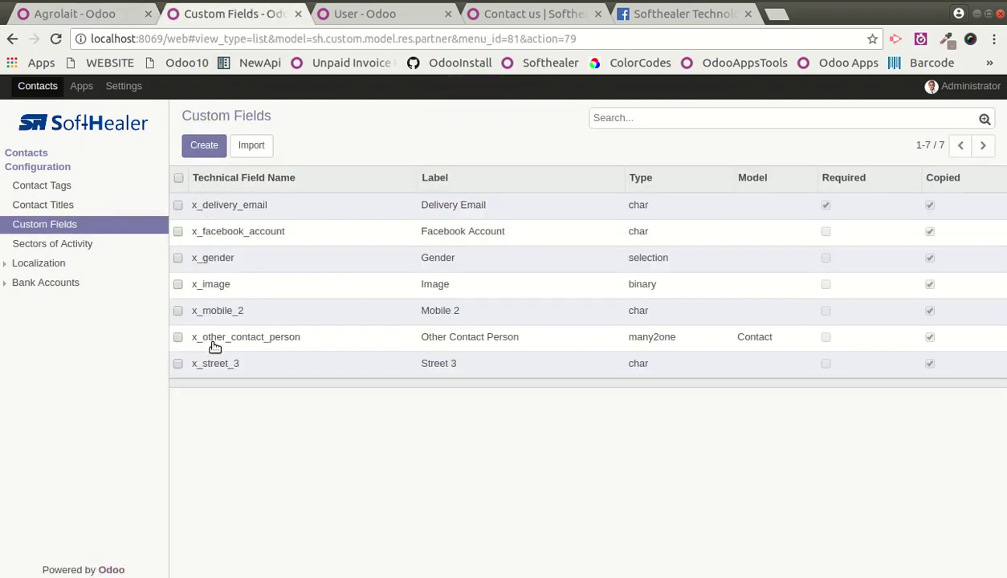
pyautogui.click(250, 337)
pyautogui.click(196, 145)
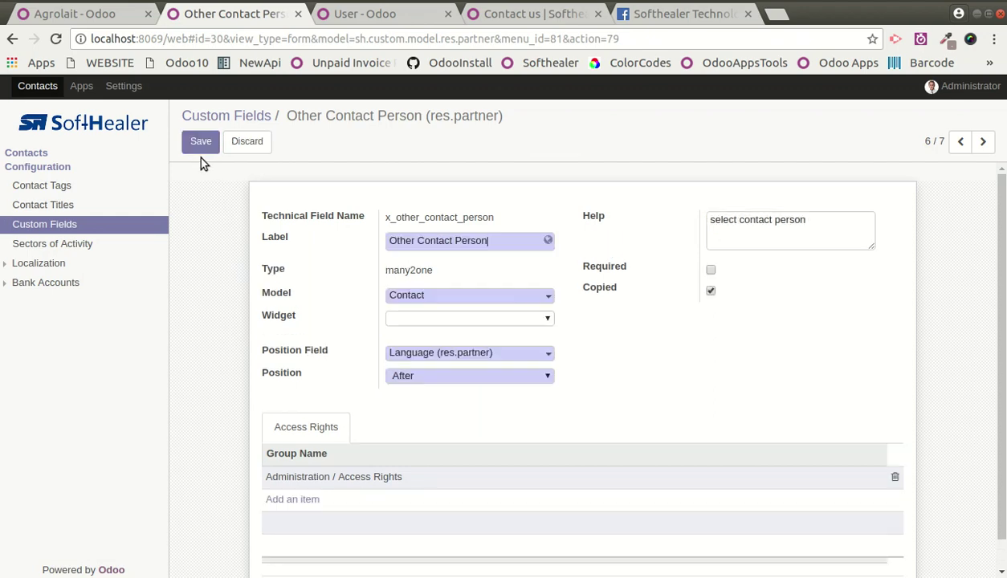
pyautogui.click(436, 320)
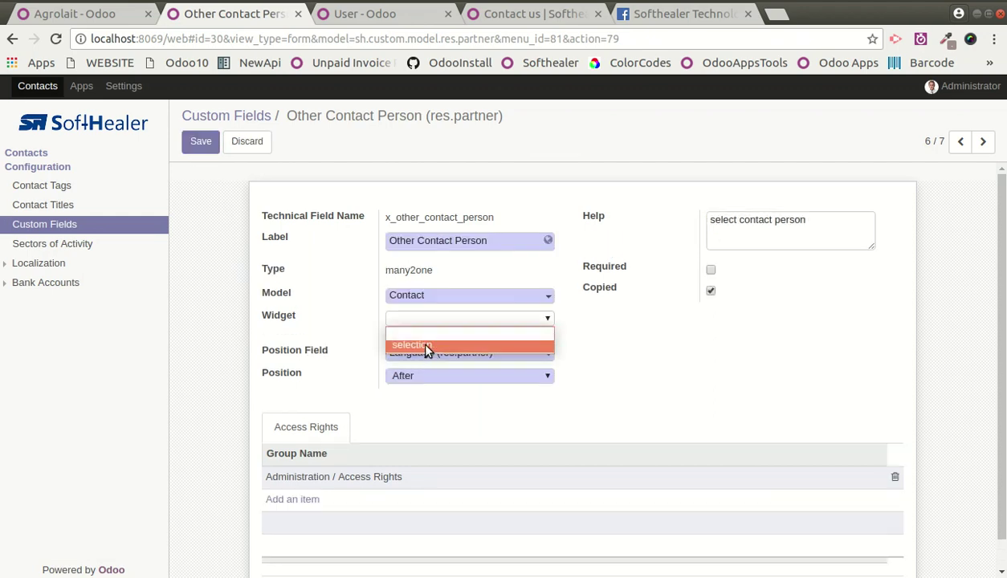
pyautogui.click(425, 347)
pyautogui.click(202, 143)
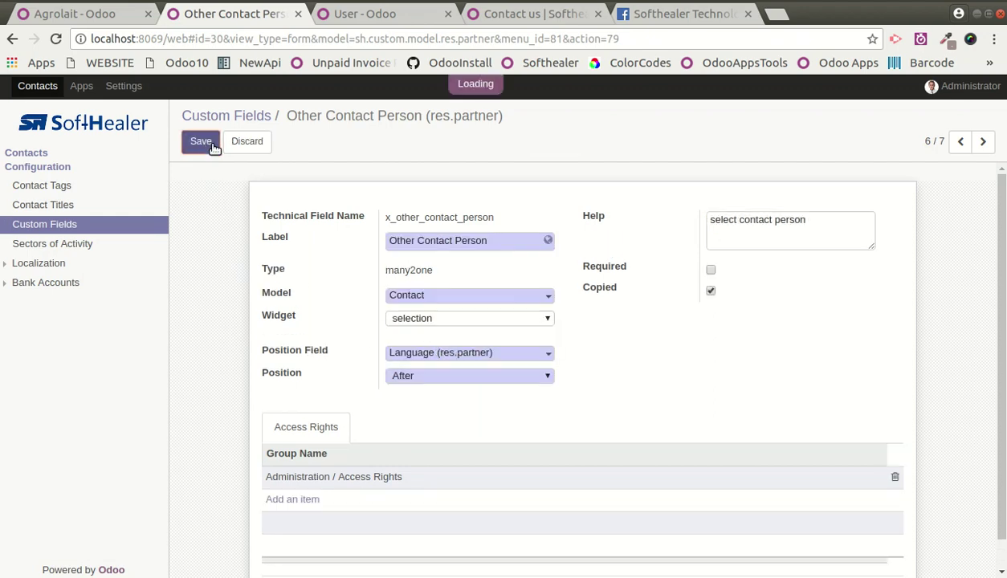
# Reload the Agrolait contact and examine the Other Contact Person choices with the selection widget in edit mode.
pyautogui.click(96, 14)
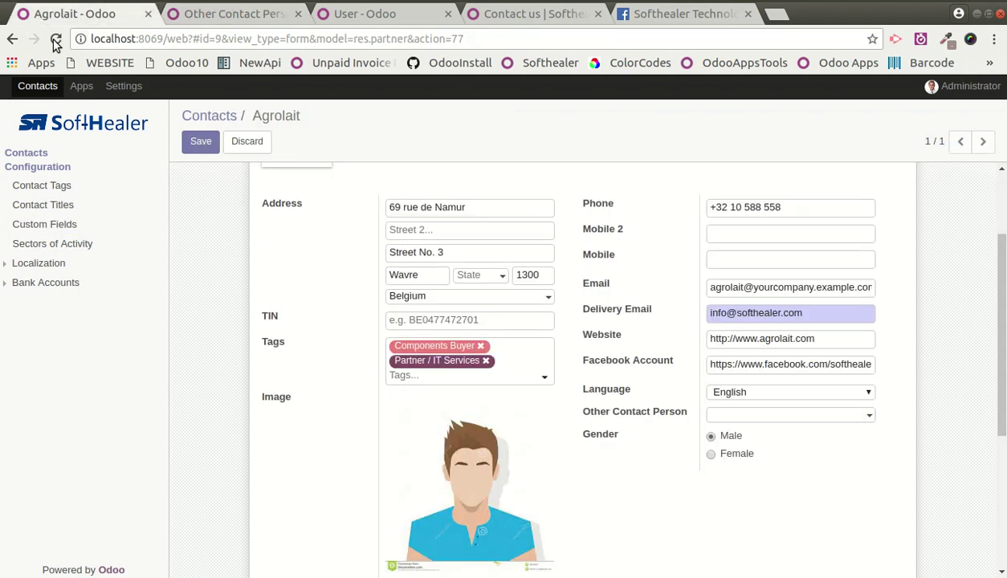
pyautogui.click(55, 39)
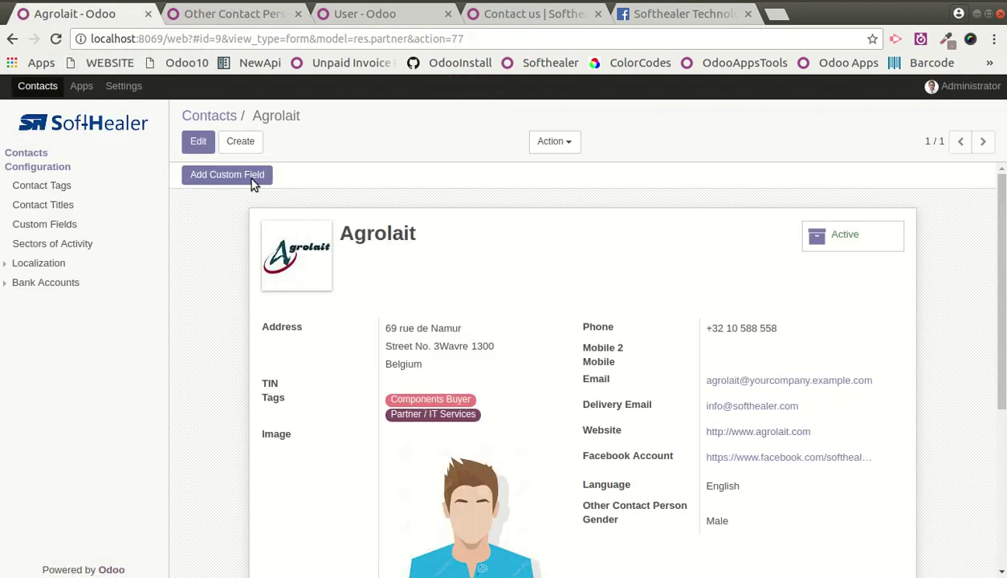
pyautogui.click(199, 141)
pyautogui.scroll(-2, 781, 514)
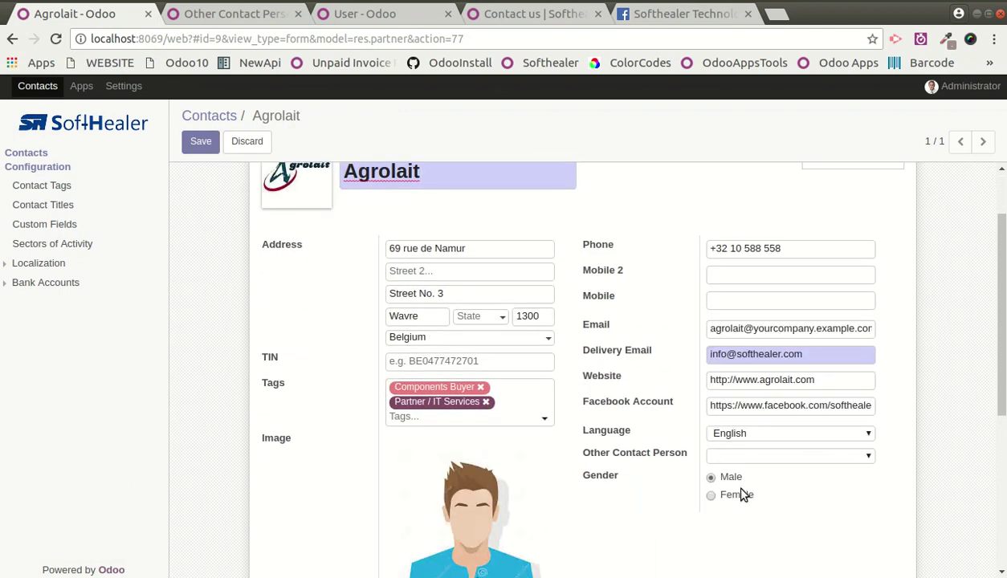
pyautogui.click(746, 457)
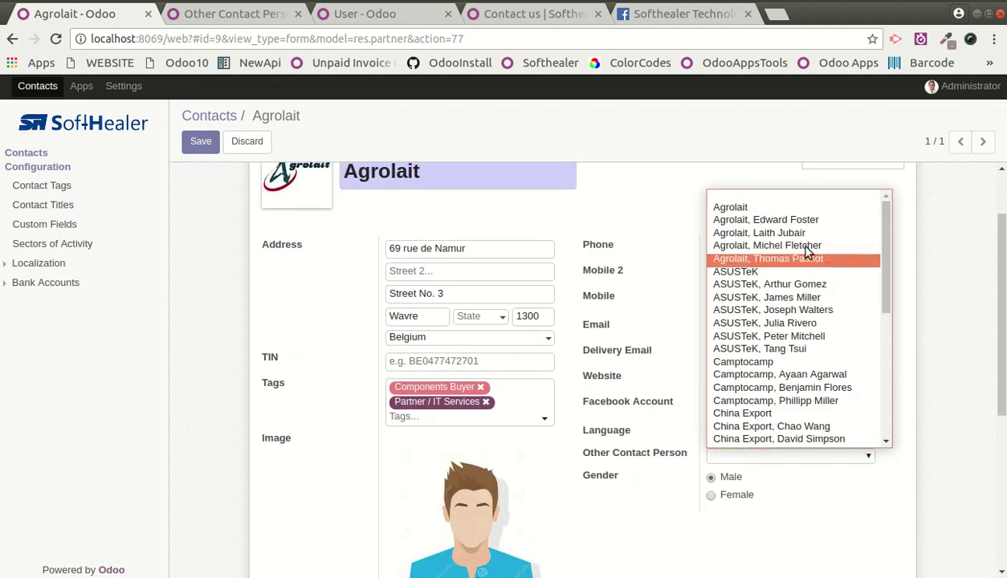
pyautogui.click(562, 405)
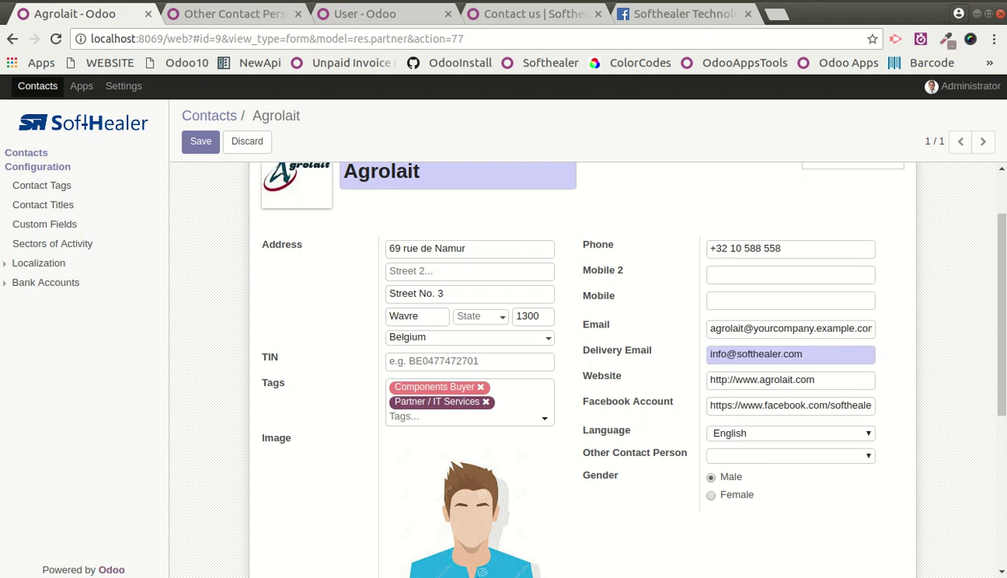
# Reload the Agrolait contact in the restricted user's window and check in edit mode whether Other Contact Person is available.
pyautogui.click(72, 321)
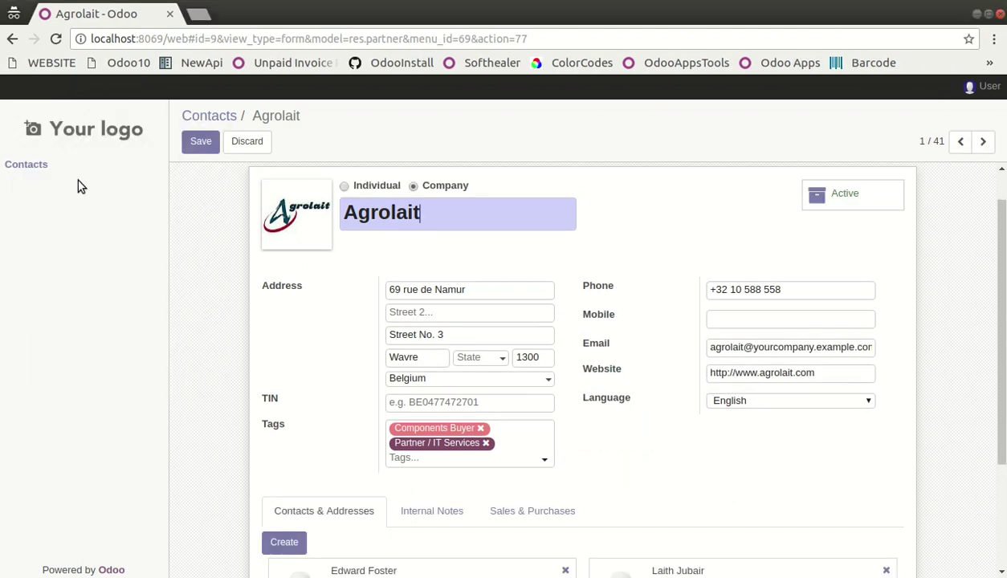
pyautogui.click(57, 40)
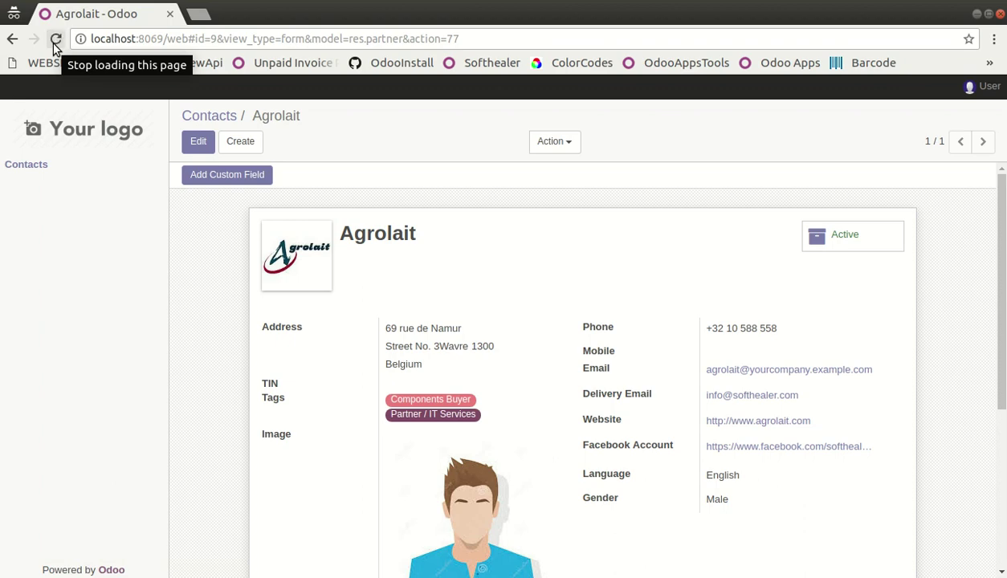
pyautogui.click(199, 142)
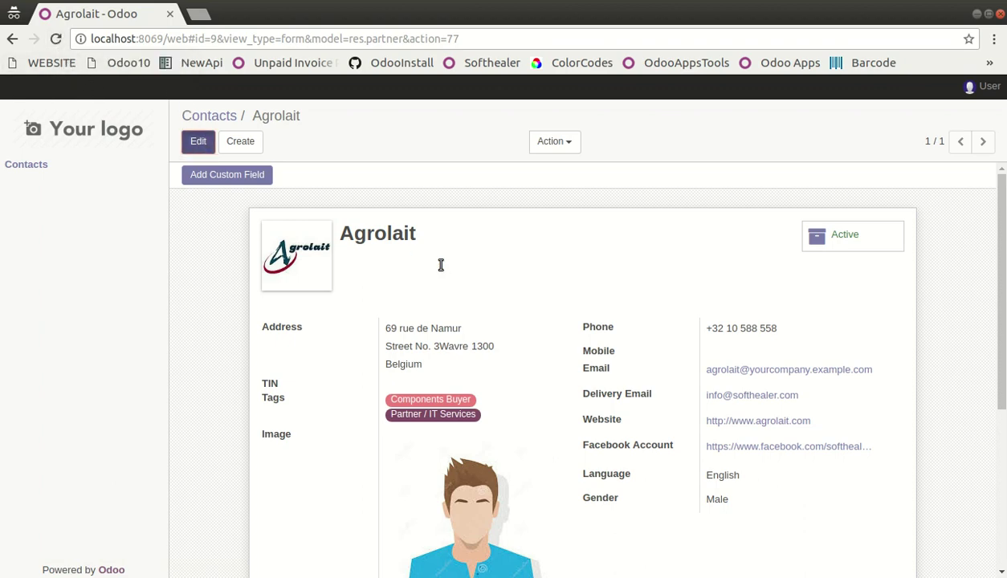
pyautogui.scroll(-3, 642, 498)
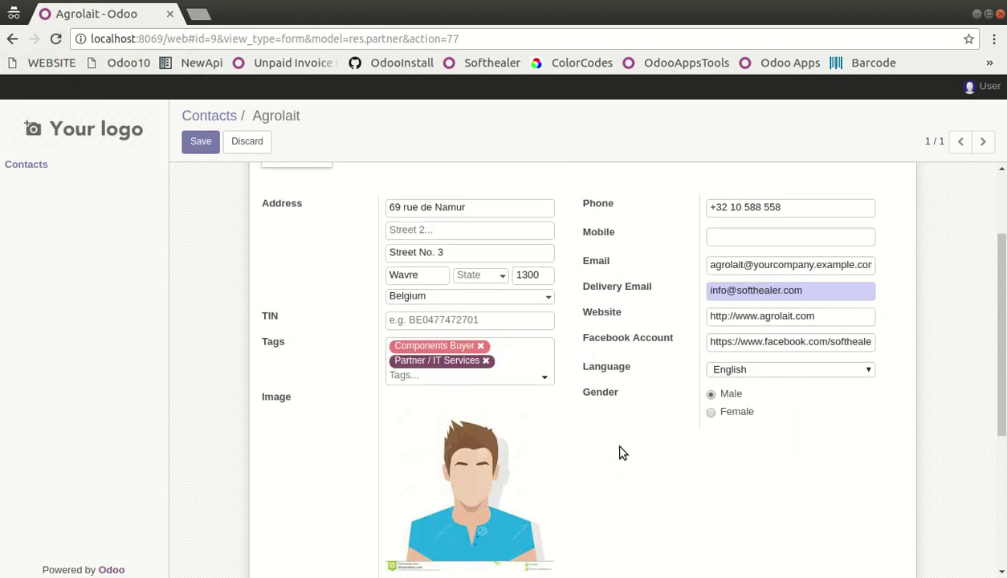
pyautogui.scroll(3, 624, 331)
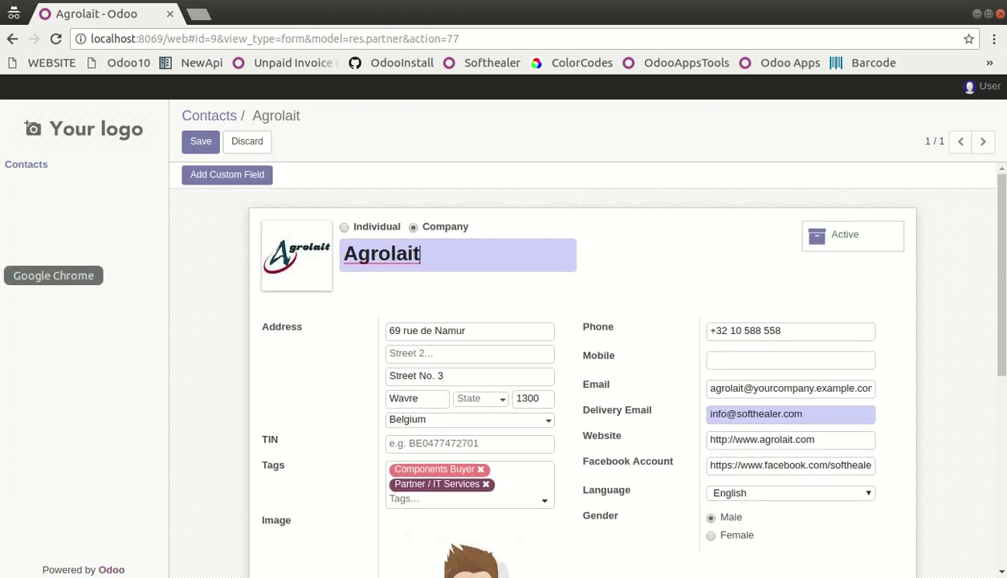
pyautogui.click(1, 276)
pyautogui.click(44, 329)
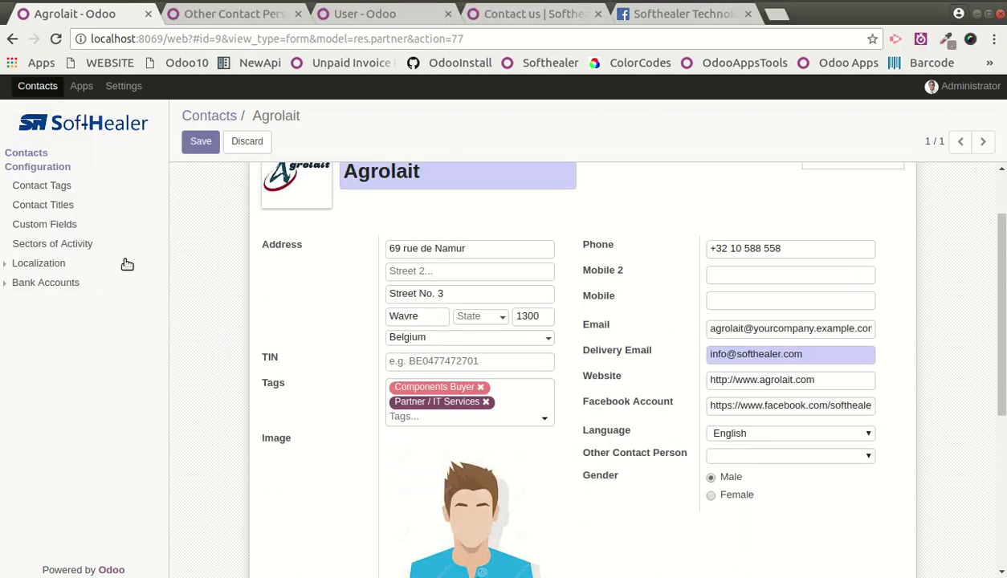
# As administrator, start a custom field on Agrolait with technical name x_other_know_language, label Other Language and type many2many.
pyautogui.scroll(2, 195, 282)
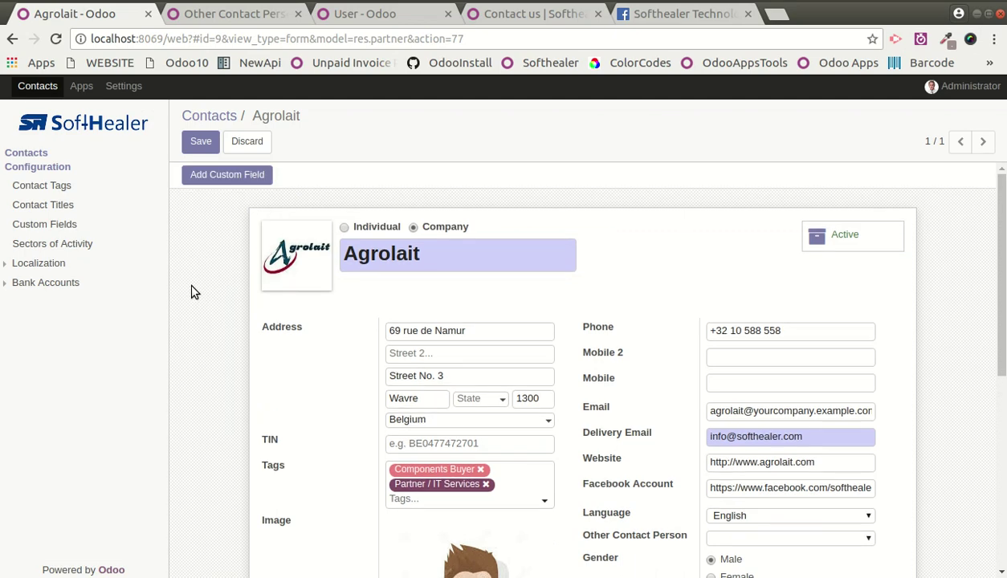
pyautogui.click(227, 167)
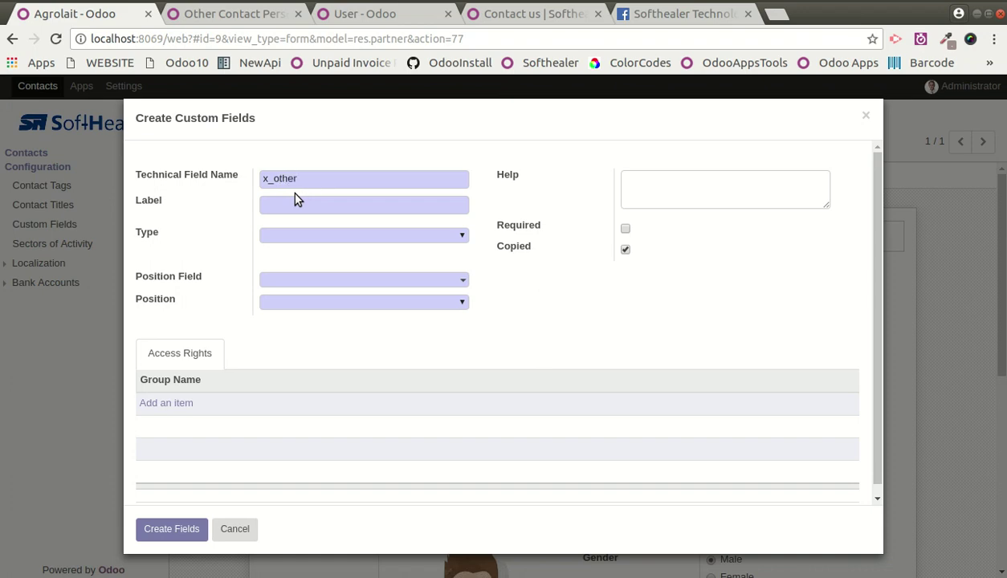
pyautogui.write('other_know_language')
pyautogui.click(336, 205)
pyautogui.write('Other Language')
pyautogui.click(337, 235)
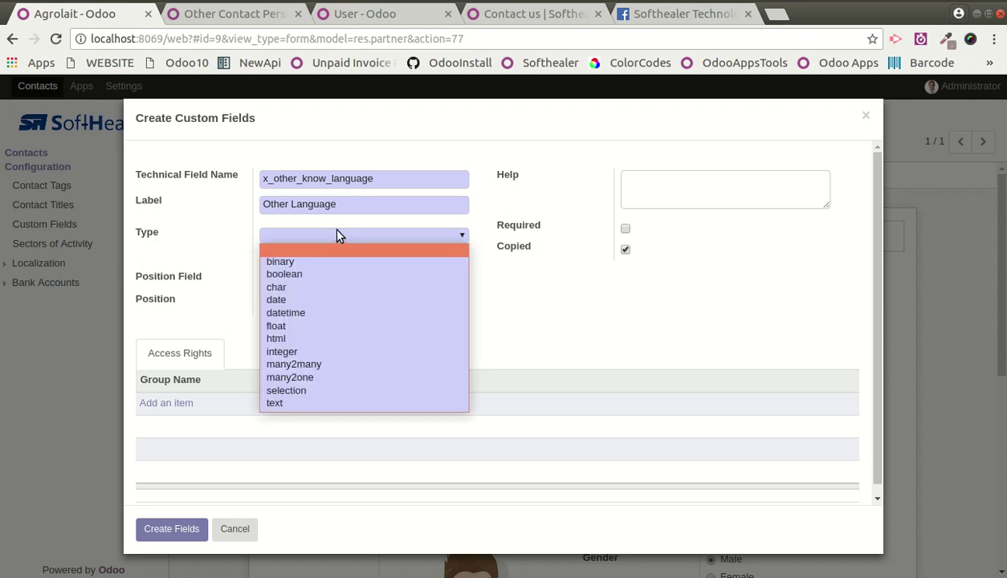
pyautogui.press('Down')
pyautogui.press('Down')
pyautogui.press('Down')
pyautogui.press('Down')
pyautogui.press('Down')
pyautogui.press('Down')
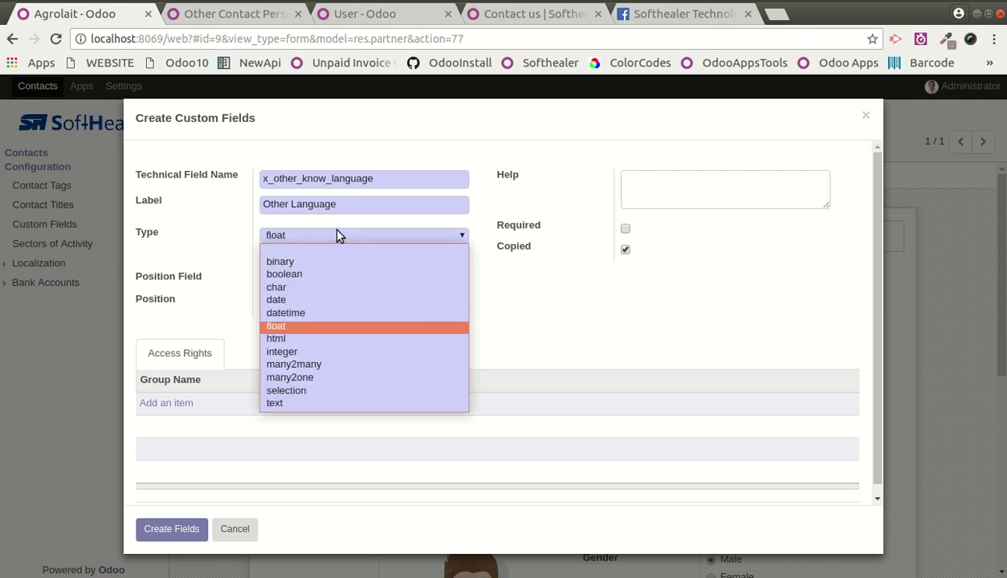
pyautogui.press('Down')
pyautogui.press('Down')
pyautogui.press('Down')
pyautogui.press('Return')
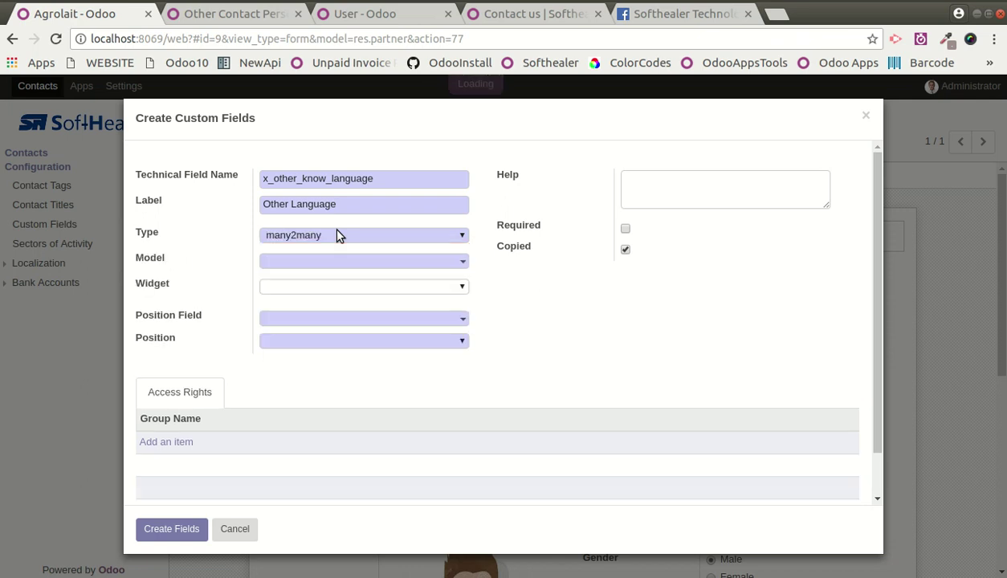
# Set the new field's model to Languages and its position field to Language (res.partner), leaving the widget empty.
pyautogui.click(305, 265)
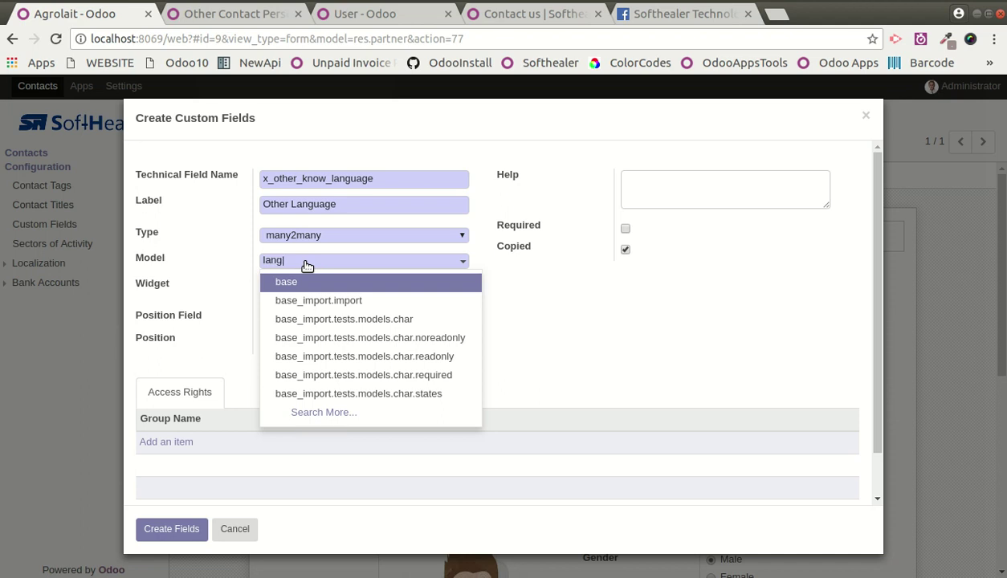
pyautogui.click(313, 341)
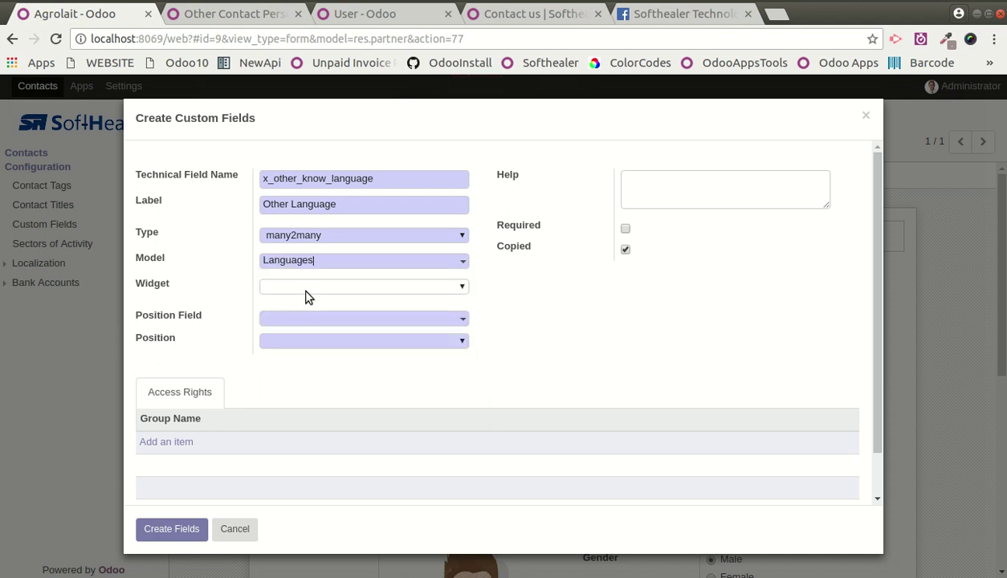
pyautogui.click(309, 287)
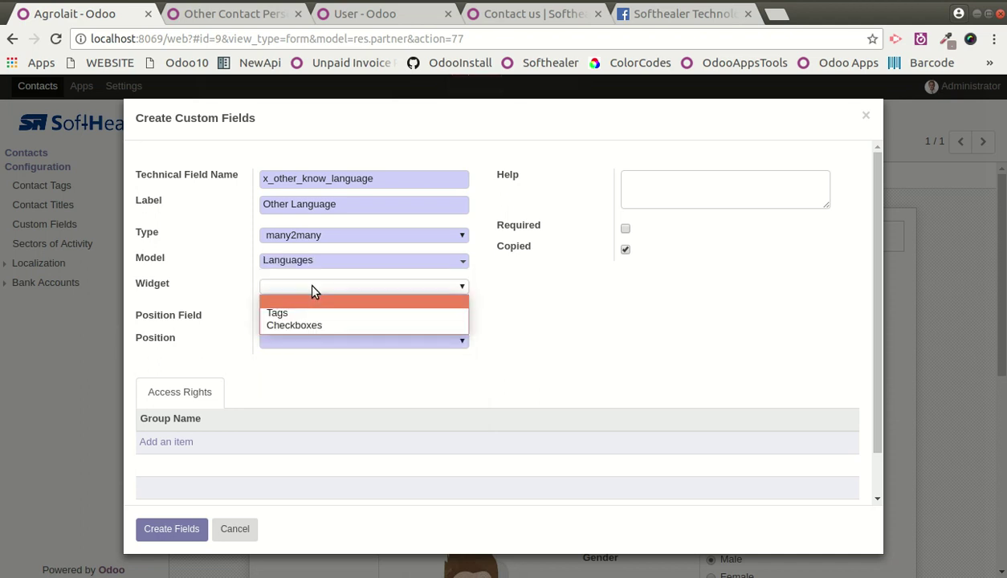
pyautogui.click(302, 305)
pyautogui.click(314, 318)
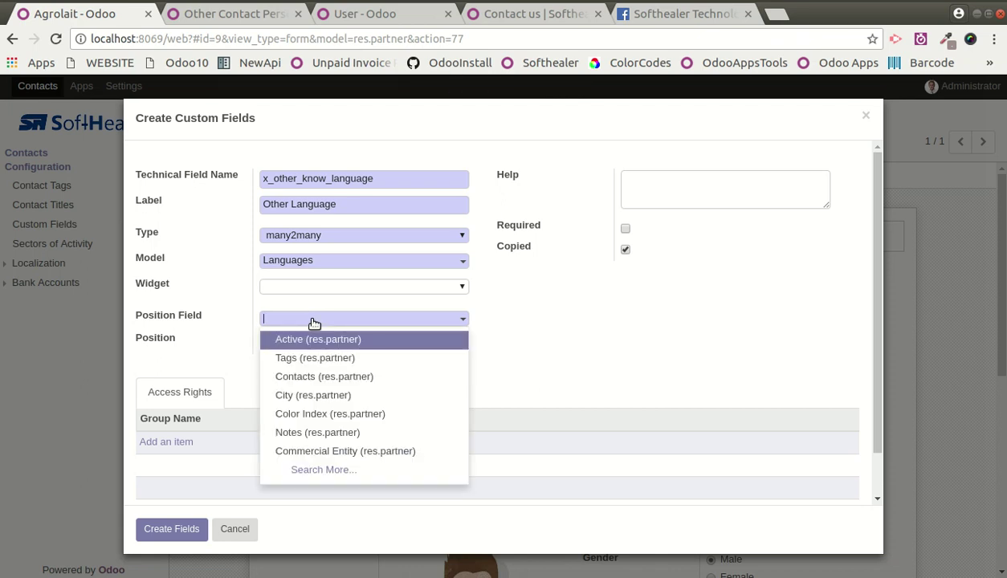
pyautogui.write('lan')
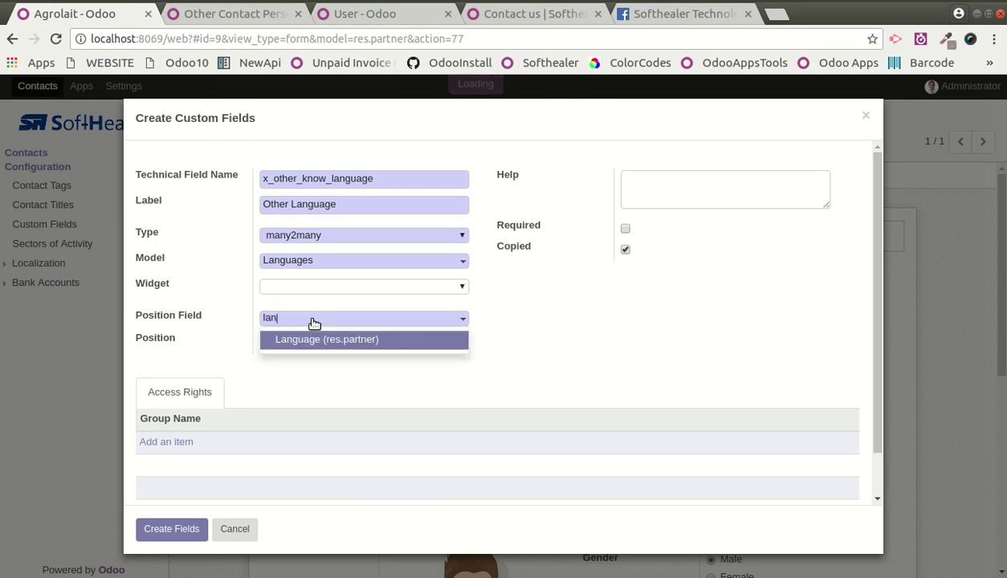
pyautogui.press('Return')
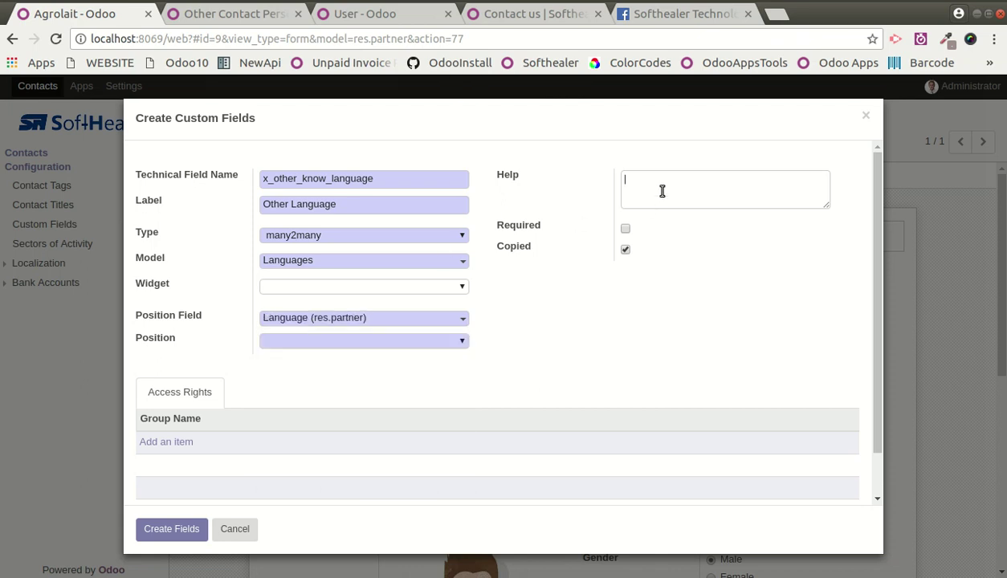
# Add the help text Other Know Languages, set the position to After, and create the field.
pyautogui.click(662, 191)
pyautogui.write('Other Know Languages')
pyautogui.click(176, 530)
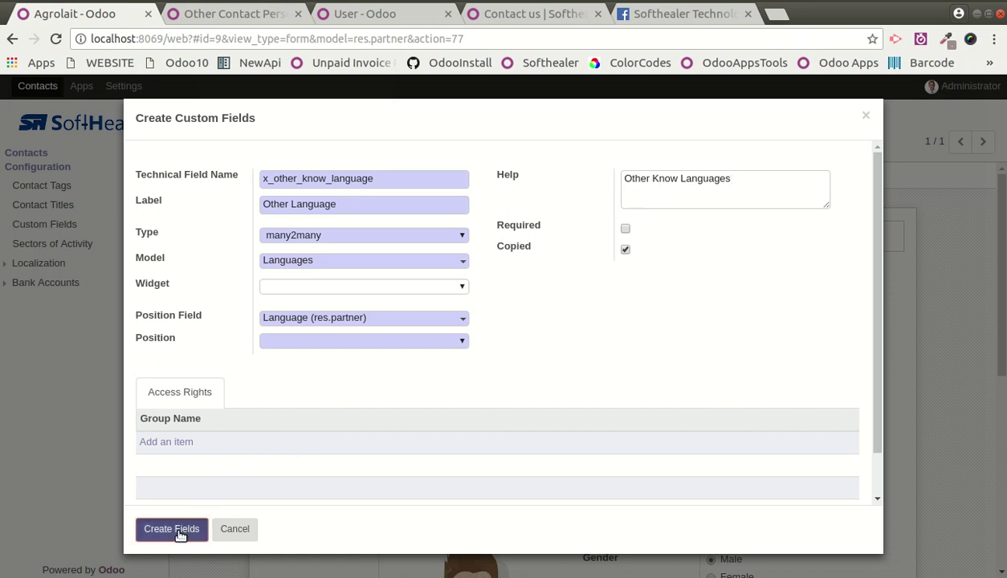
pyautogui.click(313, 346)
pyautogui.press('Down')
pyautogui.press('Down')
pyautogui.press('Return')
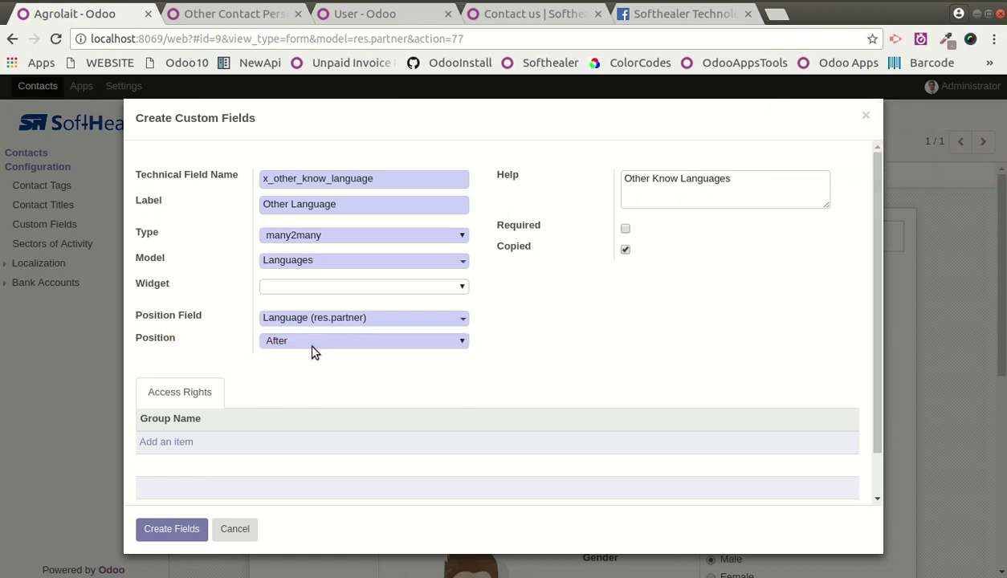
pyautogui.click(172, 530)
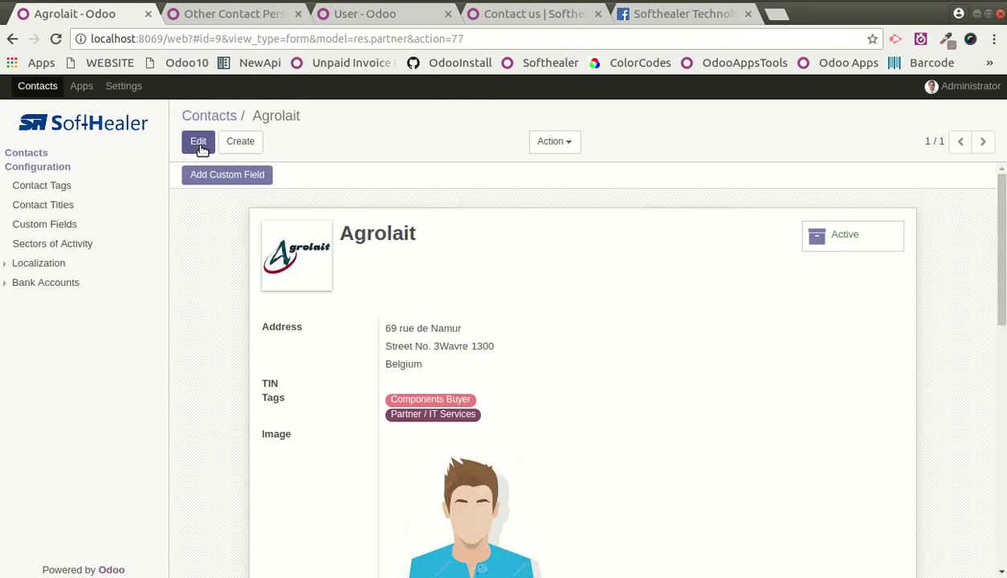
# Examine the Other Language field on Agrolait in edit mode and the languages it offers for adding.
pyautogui.click(199, 144)
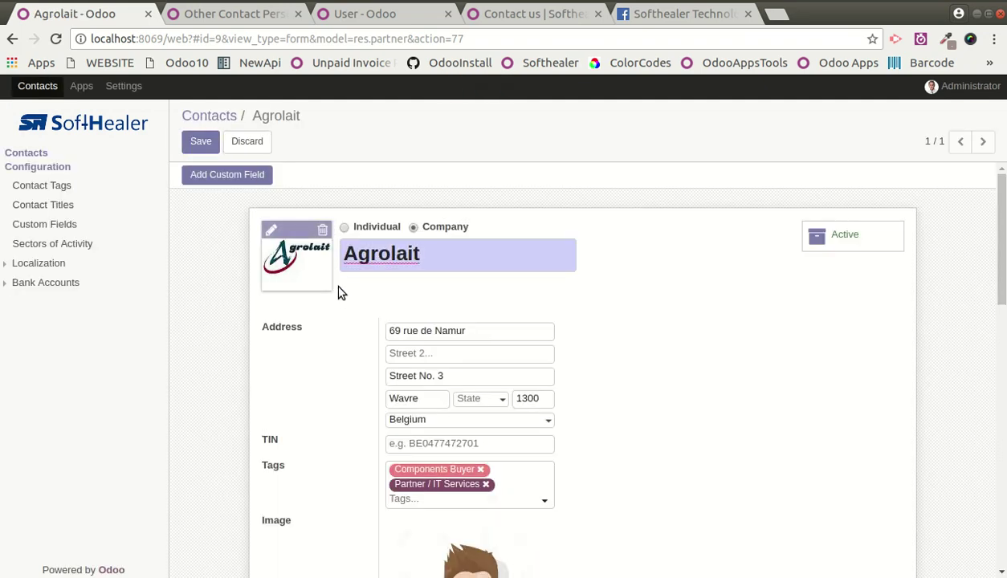
pyautogui.scroll(-2, 292, 419)
pyautogui.scroll(-7, 296, 451)
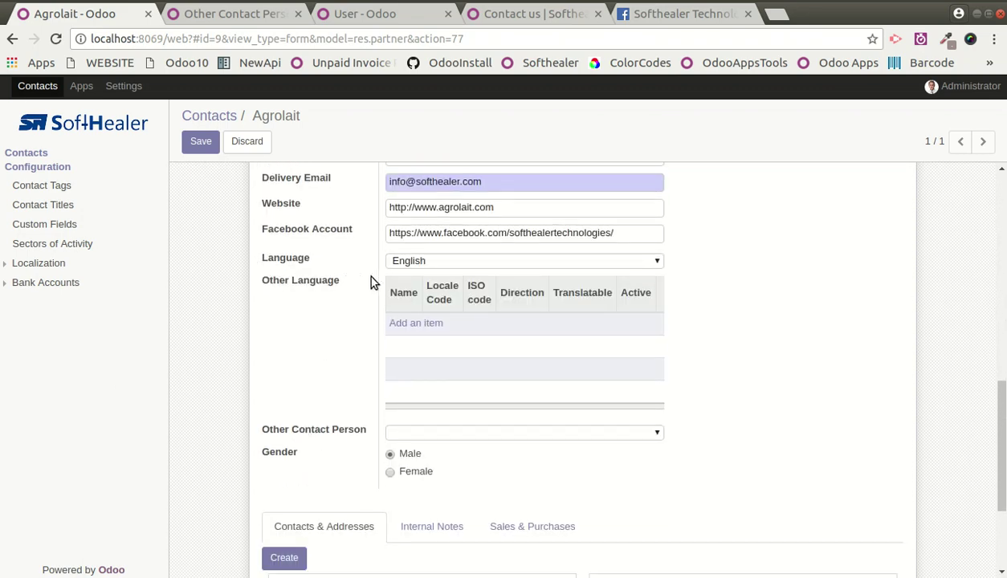
pyautogui.click(406, 324)
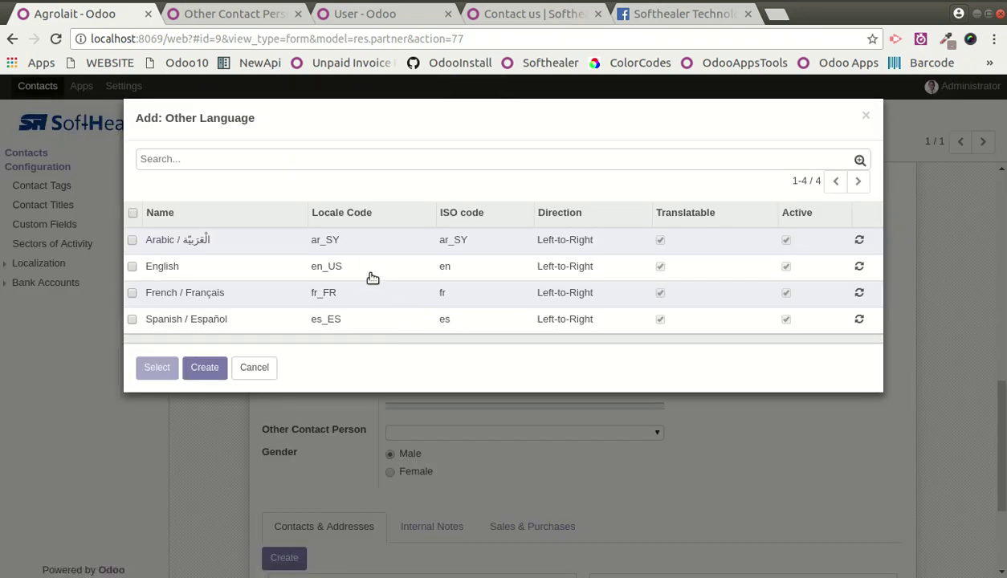
pyautogui.click(254, 367)
# In the Custom Fields list, open the x_other_know_language record, set its widget to Tags, and save it.
pyautogui.click(235, 16)
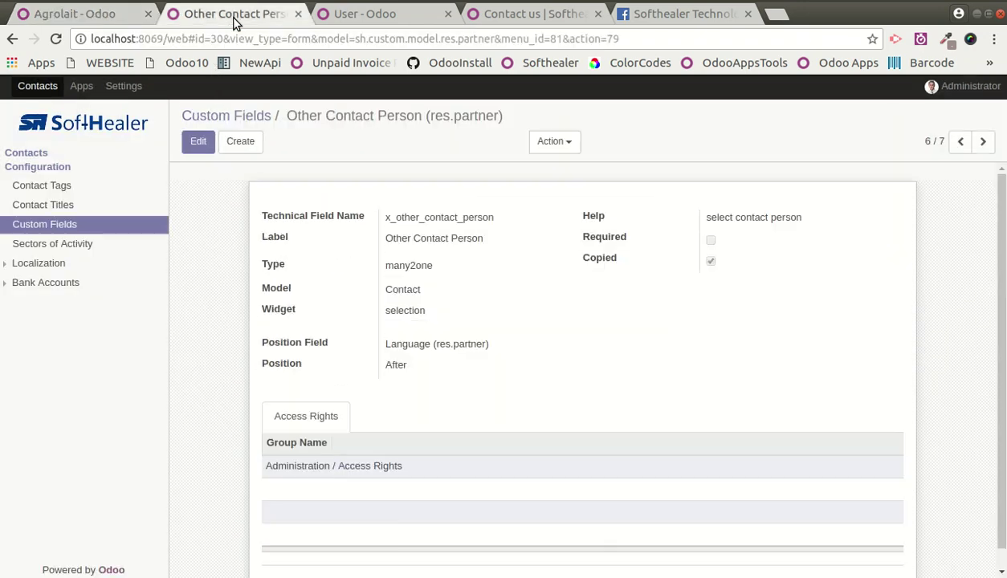
pyautogui.click(90, 229)
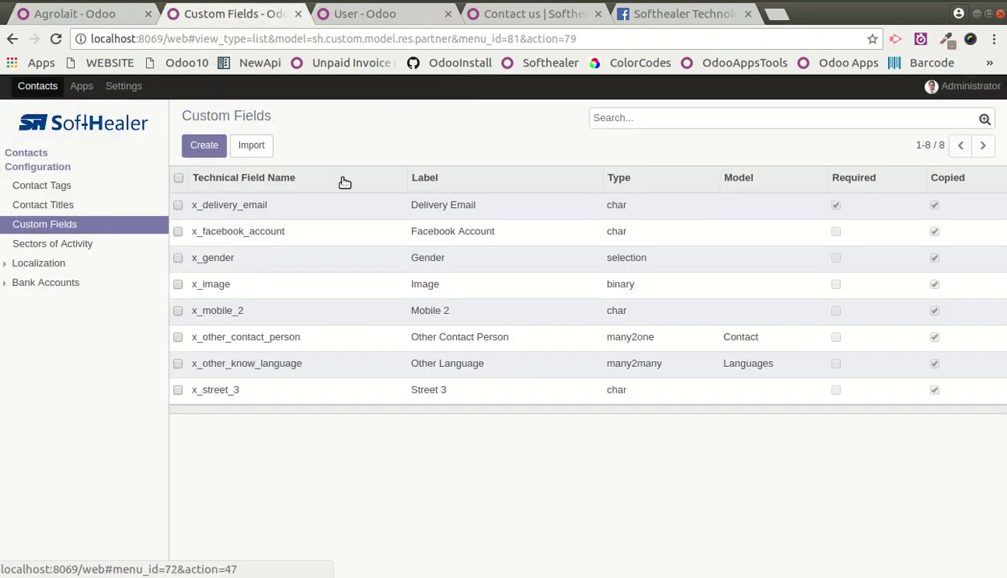
pyautogui.click(322, 368)
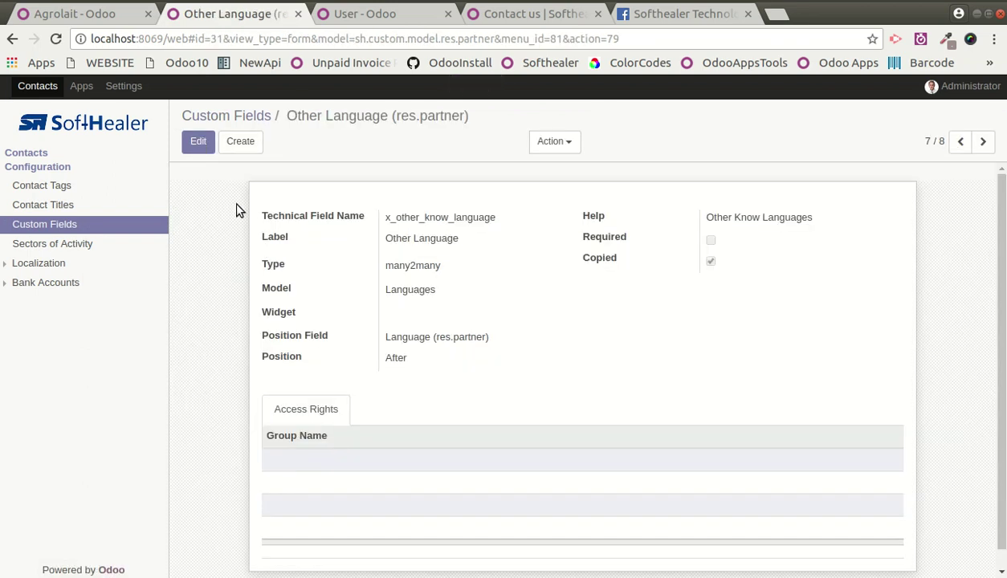
pyautogui.click(200, 141)
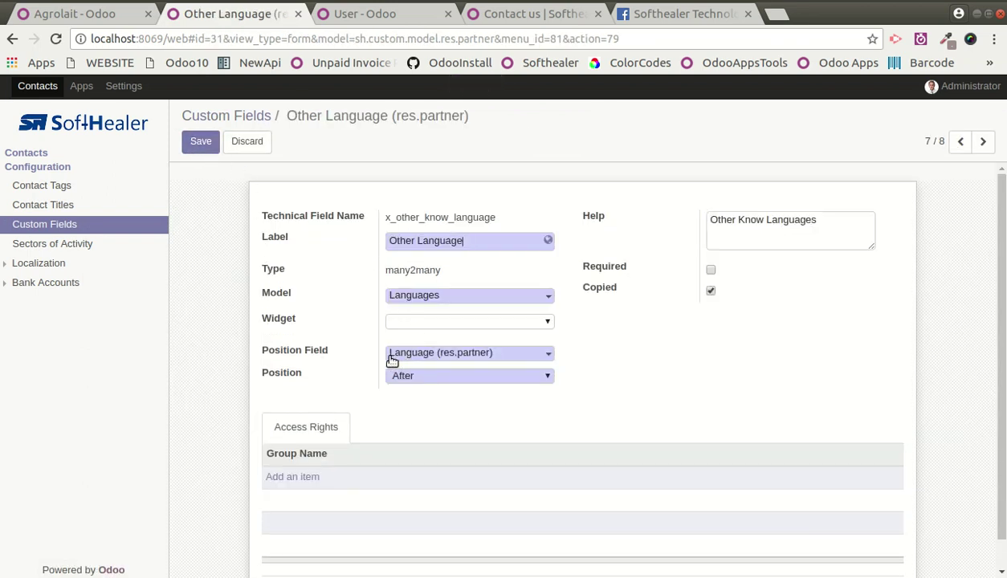
pyautogui.click(415, 321)
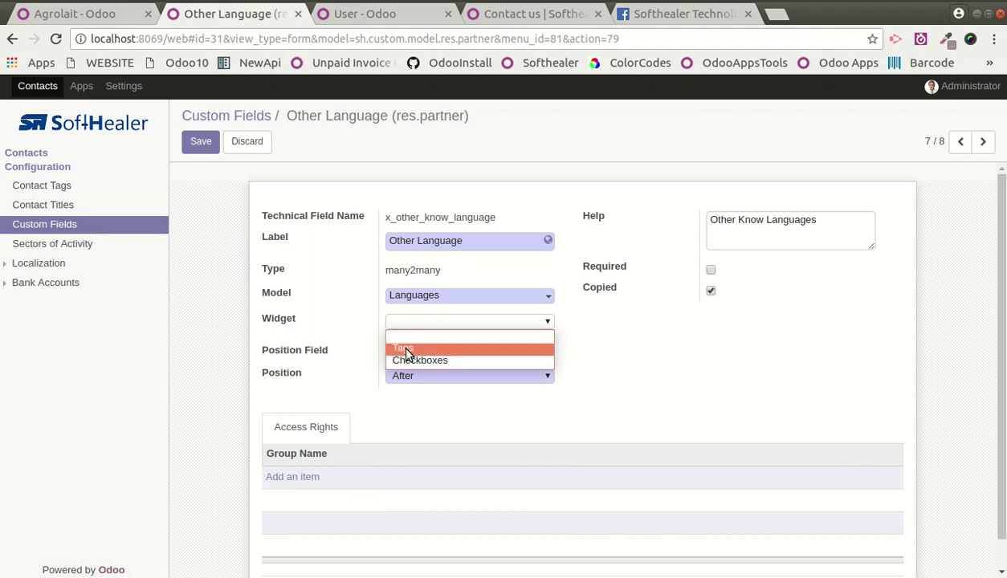
pyautogui.click(405, 350)
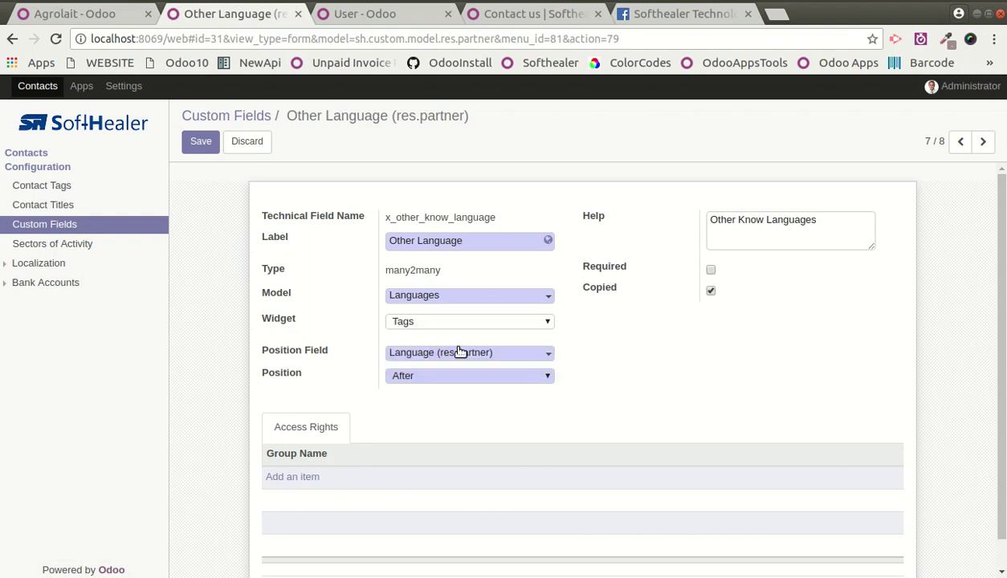
pyautogui.click(196, 144)
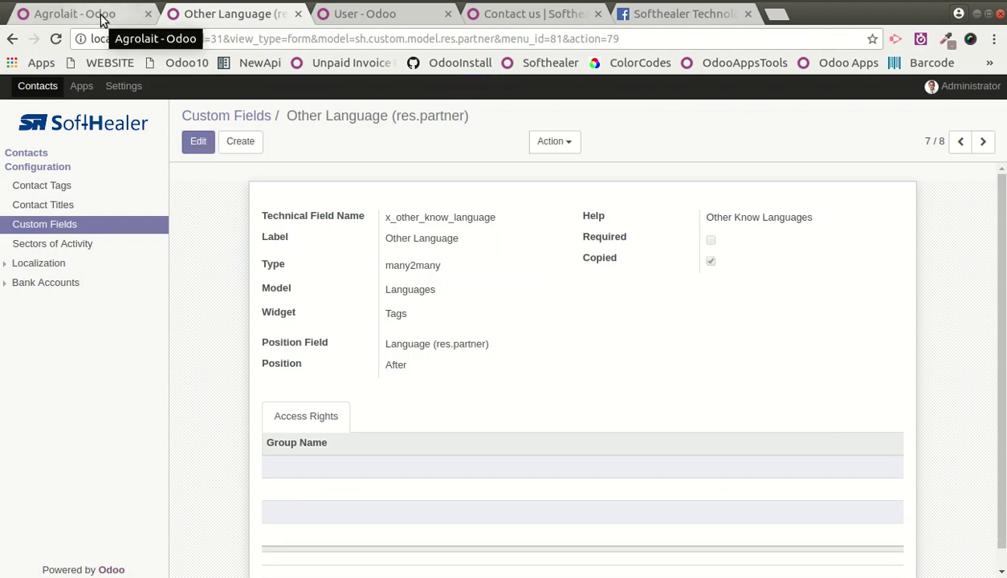
# Reload the Agrolait contact, add Arabic and French as Other Language tags in edit mode, and save the contact.
pyautogui.click(99, 18)
pyautogui.click(56, 39)
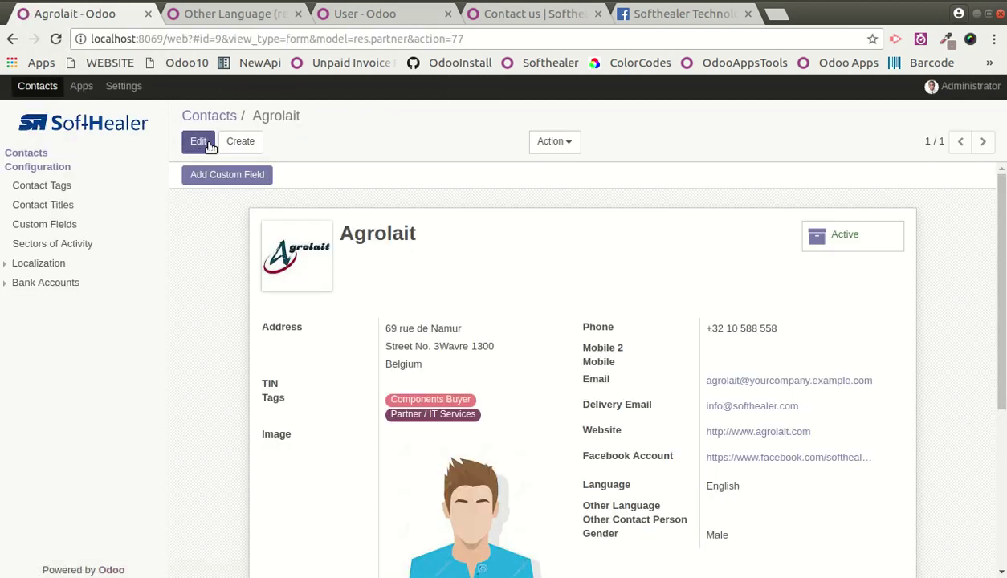
pyautogui.hotkey('alt', 'a')
pyautogui.scroll(-3, 652, 426)
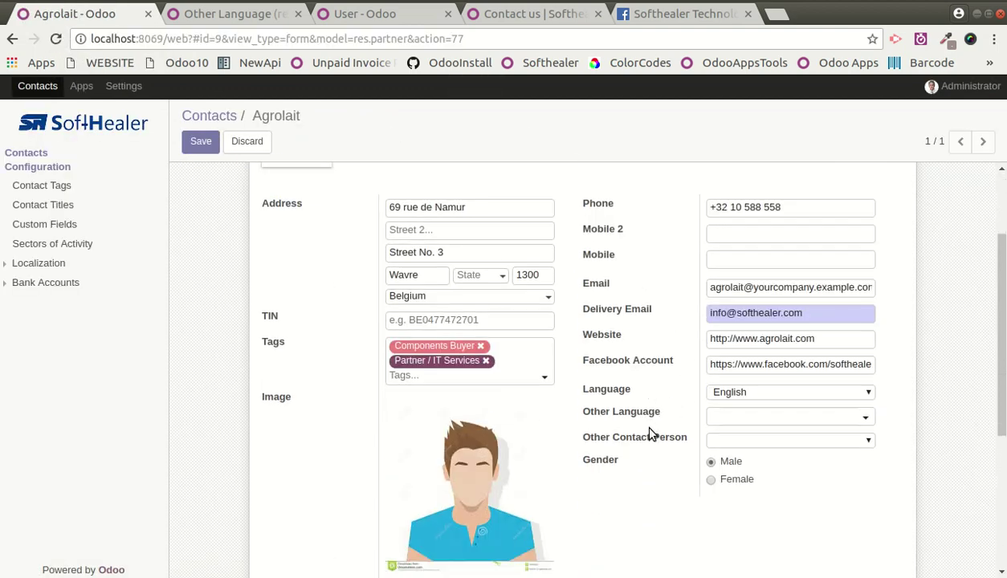
pyautogui.click(739, 418)
pyautogui.click(749, 444)
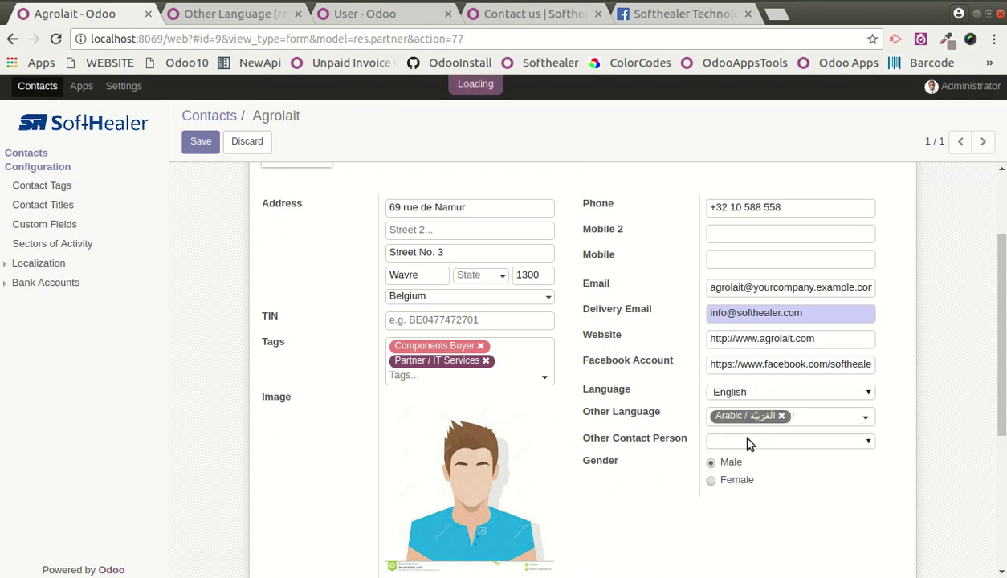
pyautogui.click(793, 418)
pyautogui.click(837, 462)
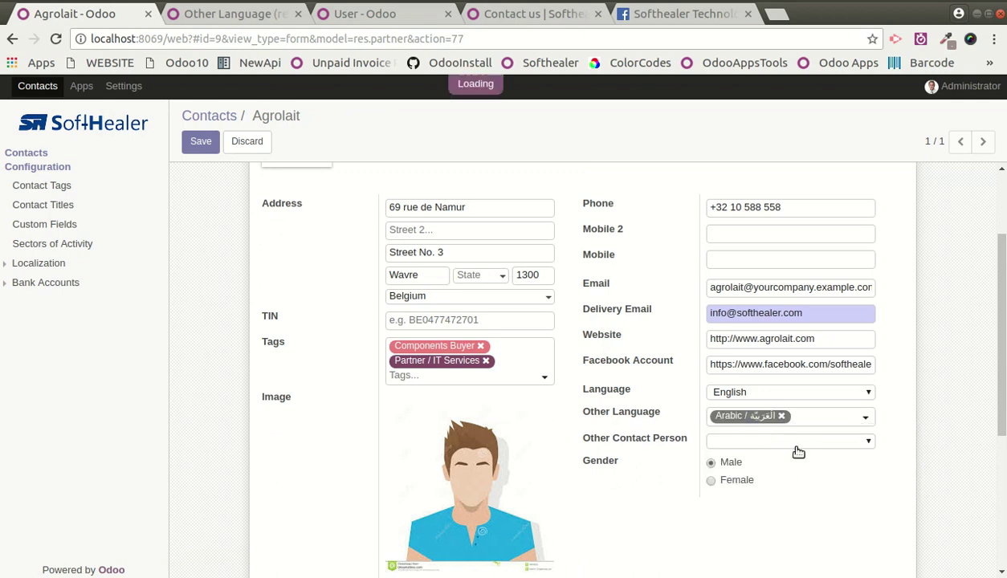
pyautogui.scroll(1, 241, 240)
pyautogui.scroll(1, 223, 181)
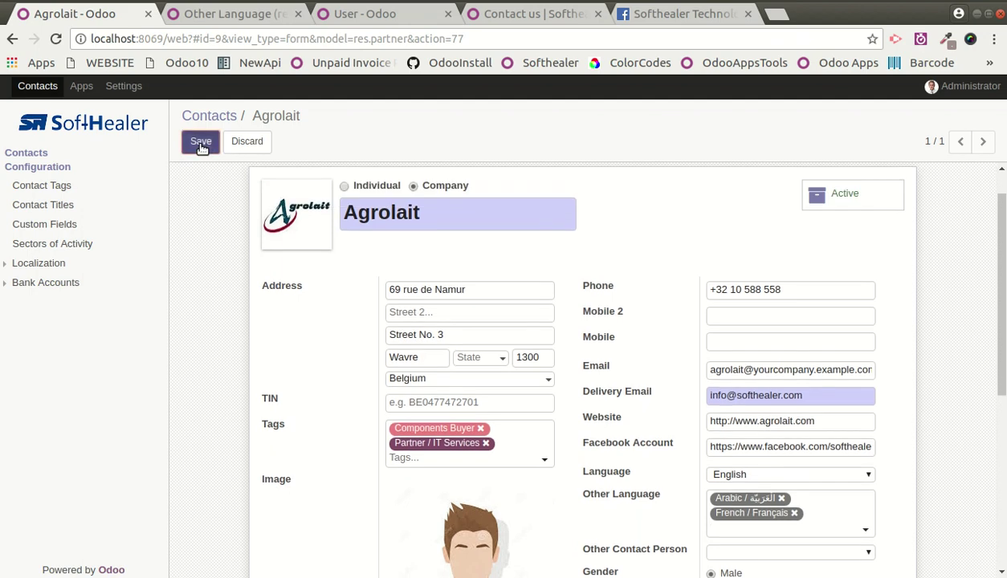
pyautogui.click(201, 141)
# Set the widget of the x_other_know_language custom field to Checkboxes and save the record.
pyautogui.click(227, 14)
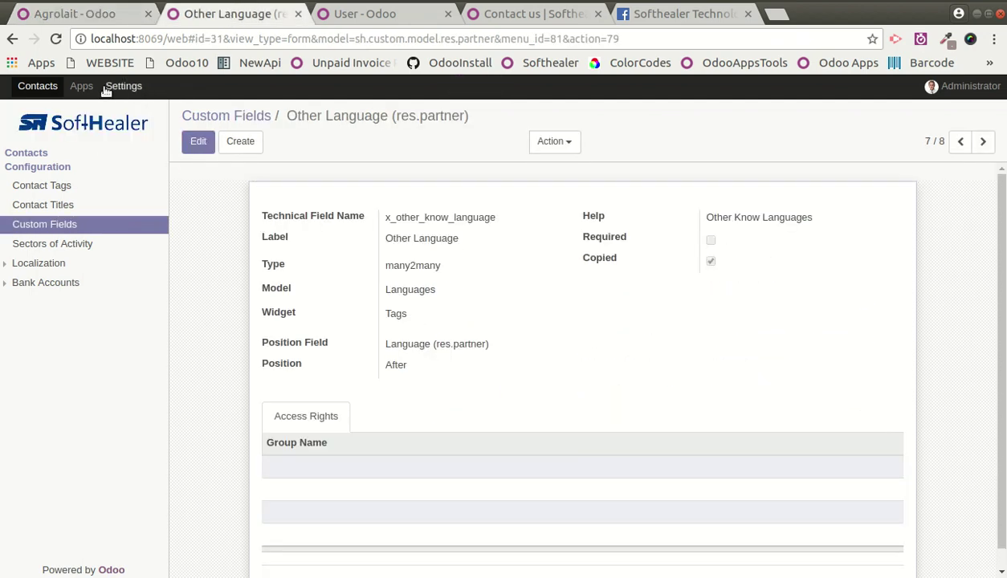
pyautogui.click(198, 141)
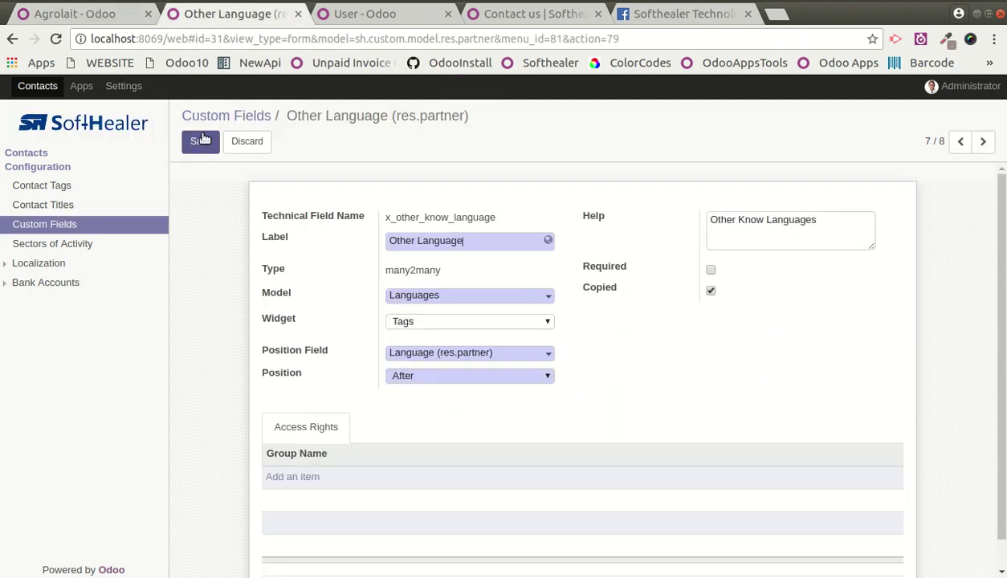
pyautogui.click(434, 323)
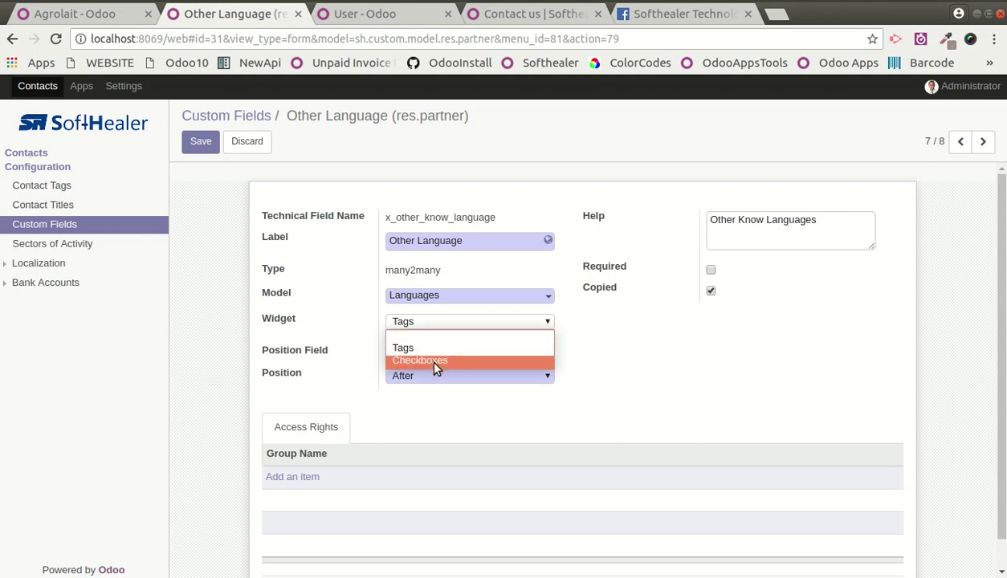
pyautogui.click(426, 359)
pyautogui.click(198, 146)
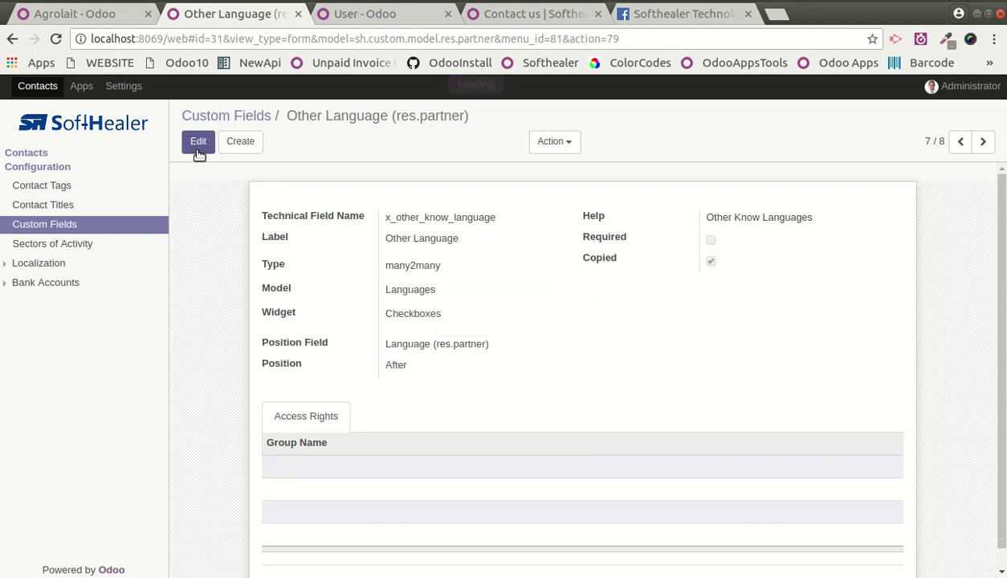
# Reload the Agrolait contact, tick Spanish under Other Language as well, and save the contact.
pyautogui.click(97, 18)
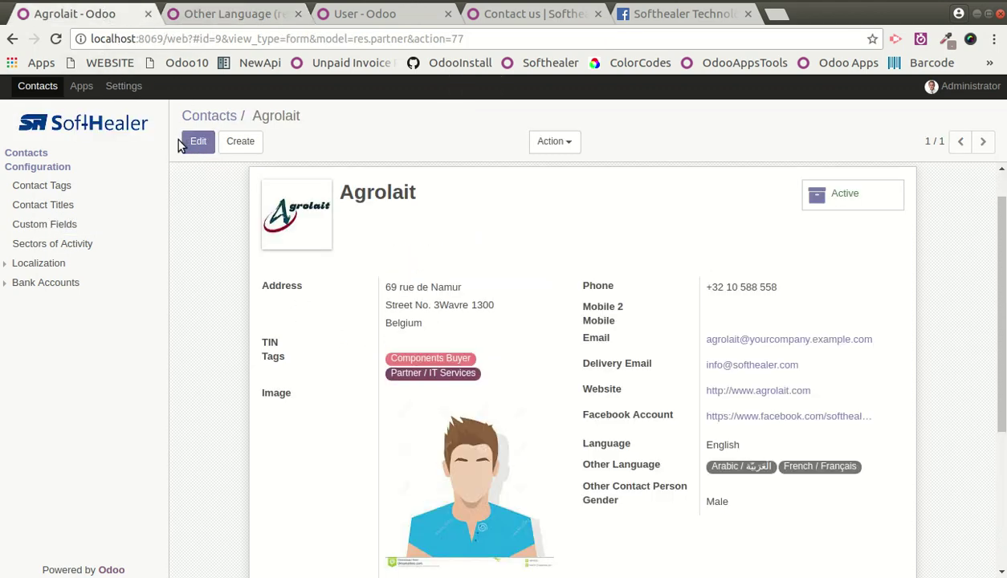
pyautogui.click(57, 39)
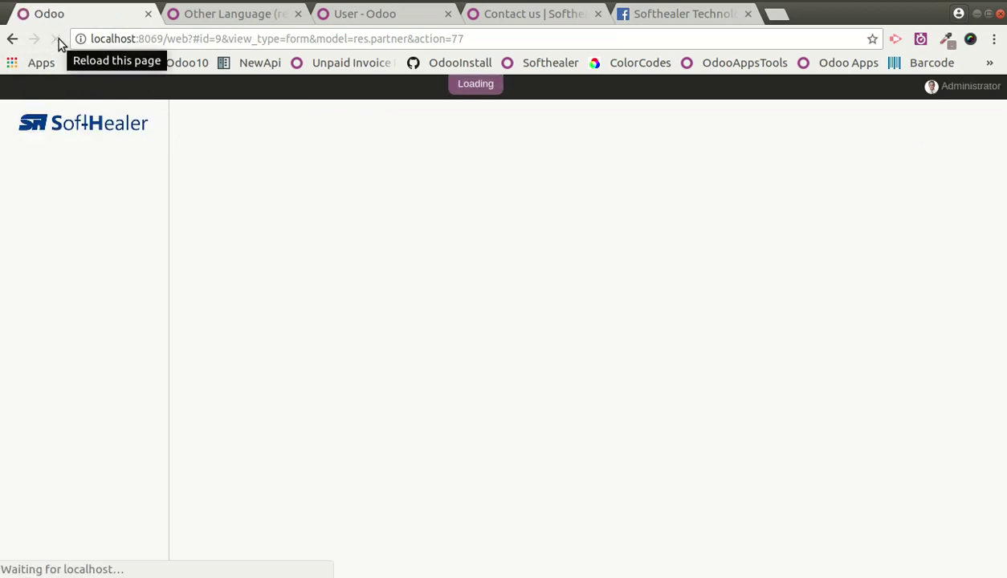
pyautogui.click(198, 141)
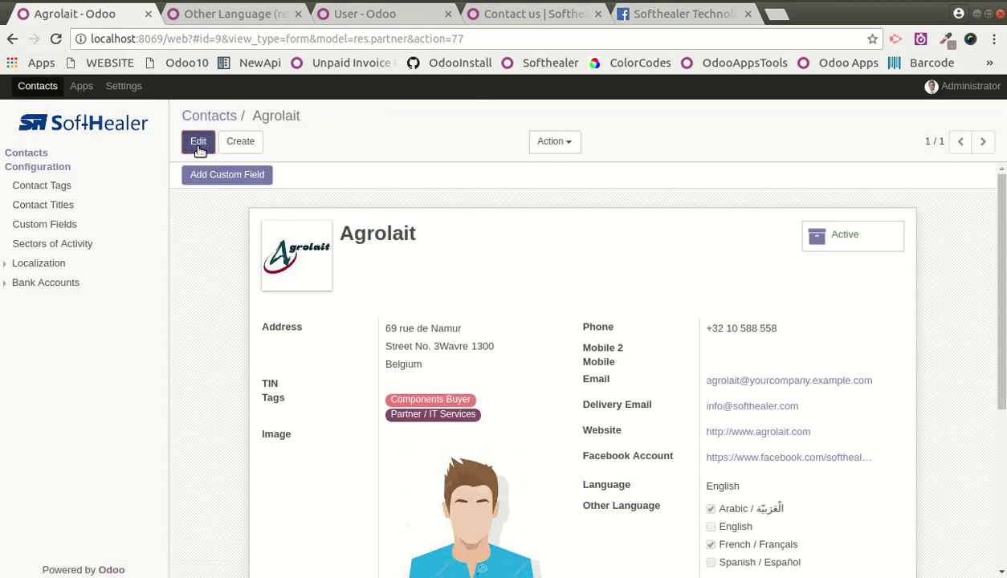
pyautogui.scroll(-2, 694, 401)
pyautogui.scroll(-1, 695, 401)
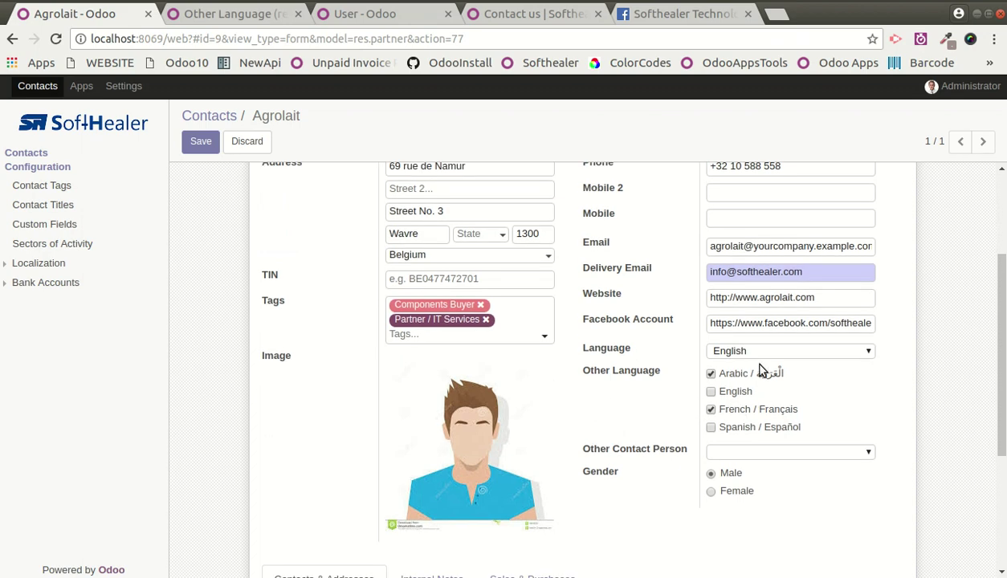
pyautogui.click(710, 427)
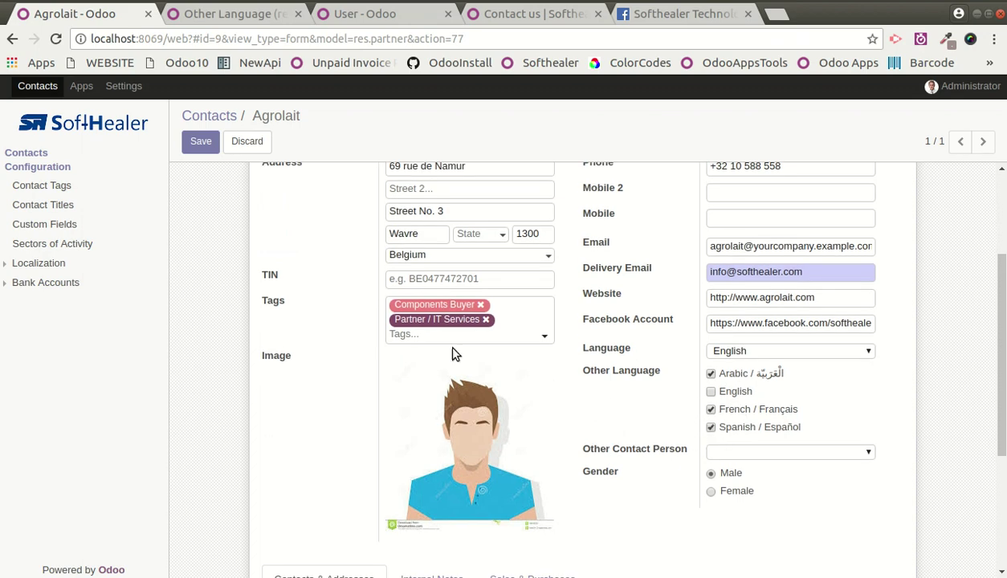
pyautogui.click(201, 141)
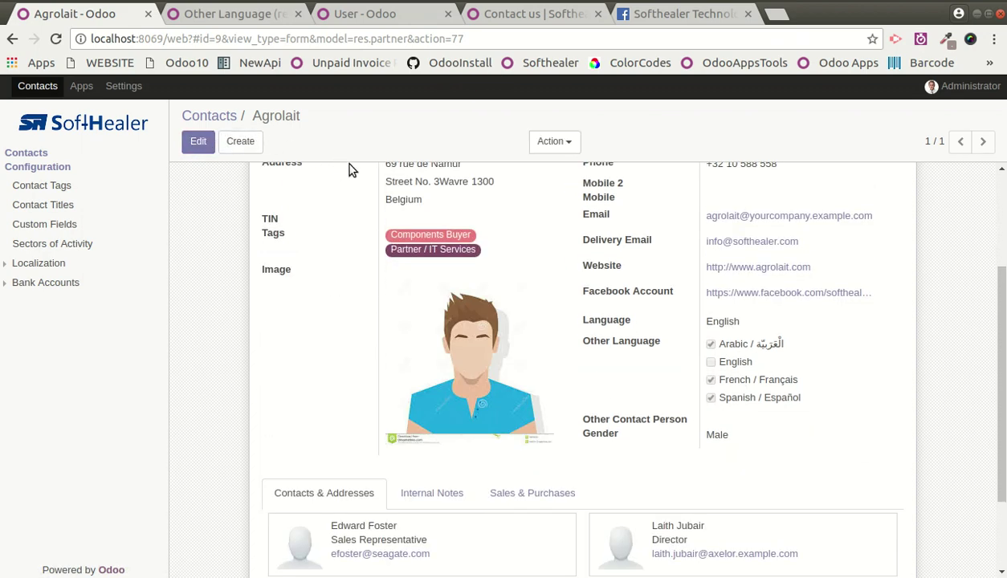
# Start a new custom field from Agrolait with technical name x_extra_field, label Extra Description and type text.
pyautogui.scroll(3, 348, 168)
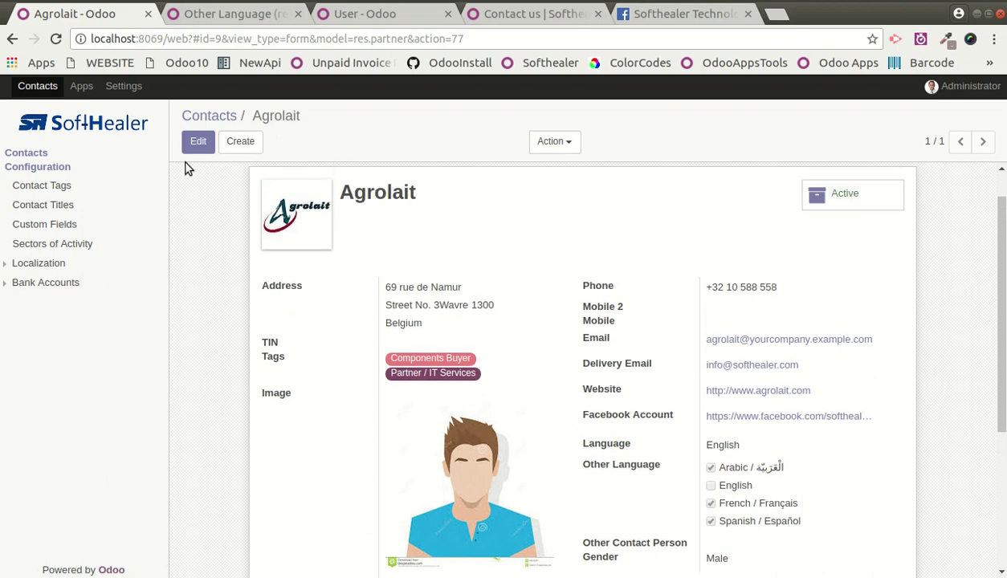
pyautogui.scroll(1, 185, 168)
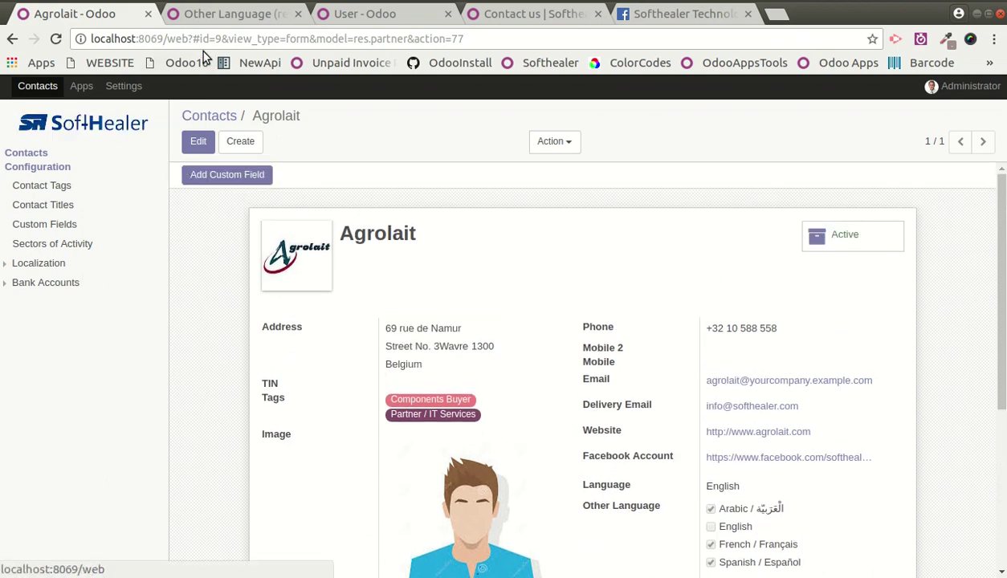
pyautogui.click(213, 175)
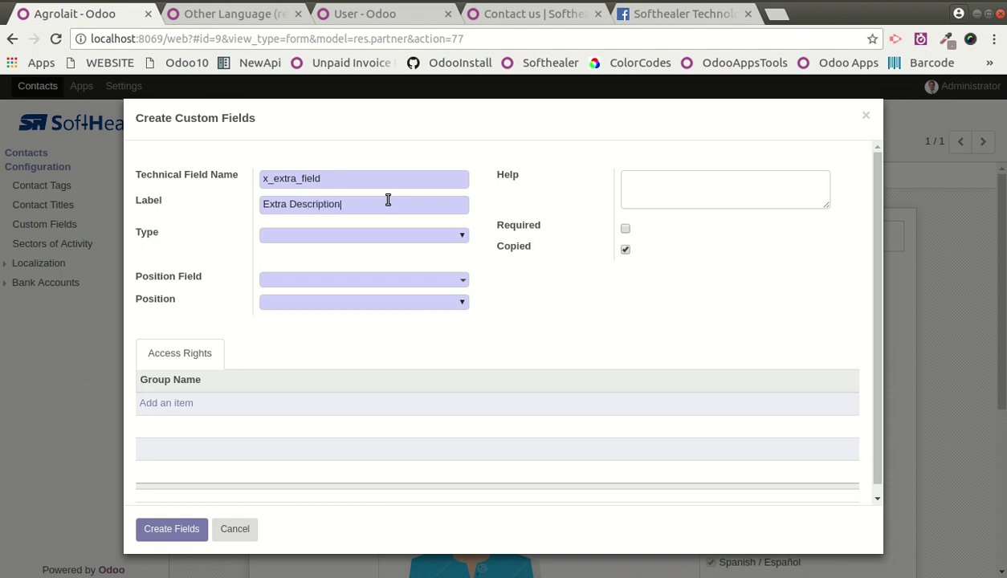
pyautogui.click(294, 233)
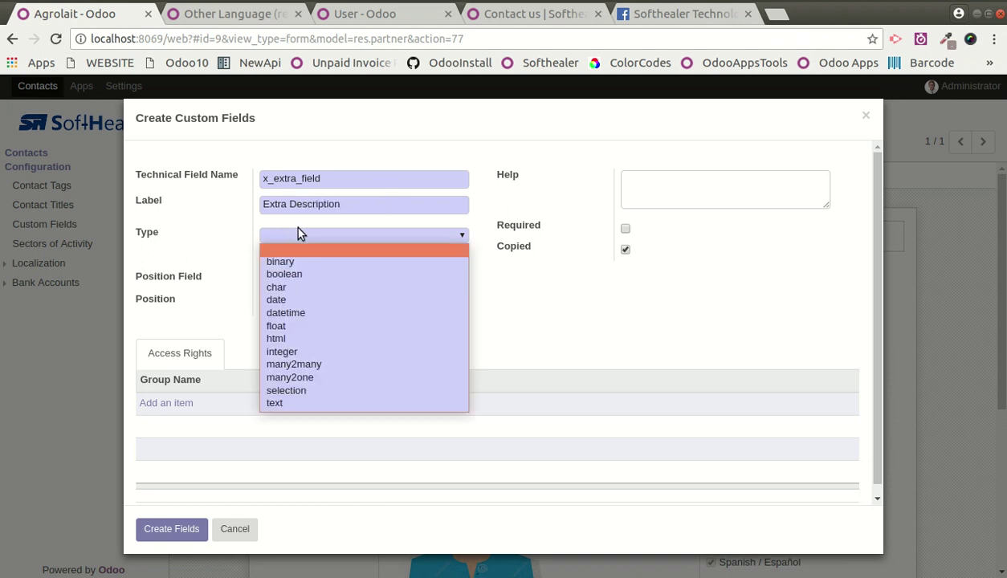
pyautogui.press('Down')
pyautogui.press('Down')
pyautogui.press('Down')
pyautogui.press('Down')
pyautogui.press('Down')
pyautogui.press('Down')
pyautogui.press('Down')
pyautogui.press('Down')
pyautogui.press('Down')
pyautogui.press('Down')
pyautogui.press('Down')
pyautogui.press('Down')
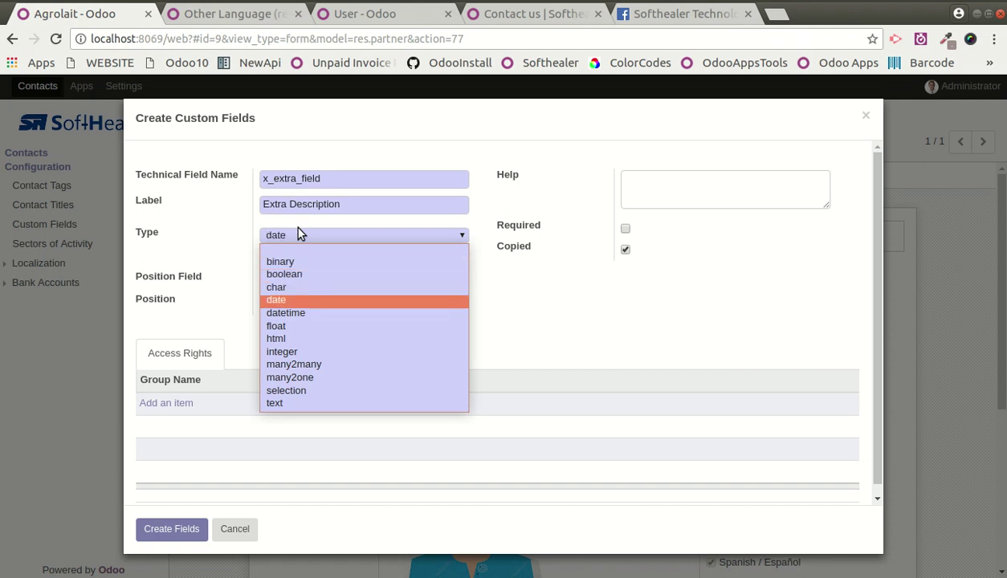
pyautogui.press('Return')
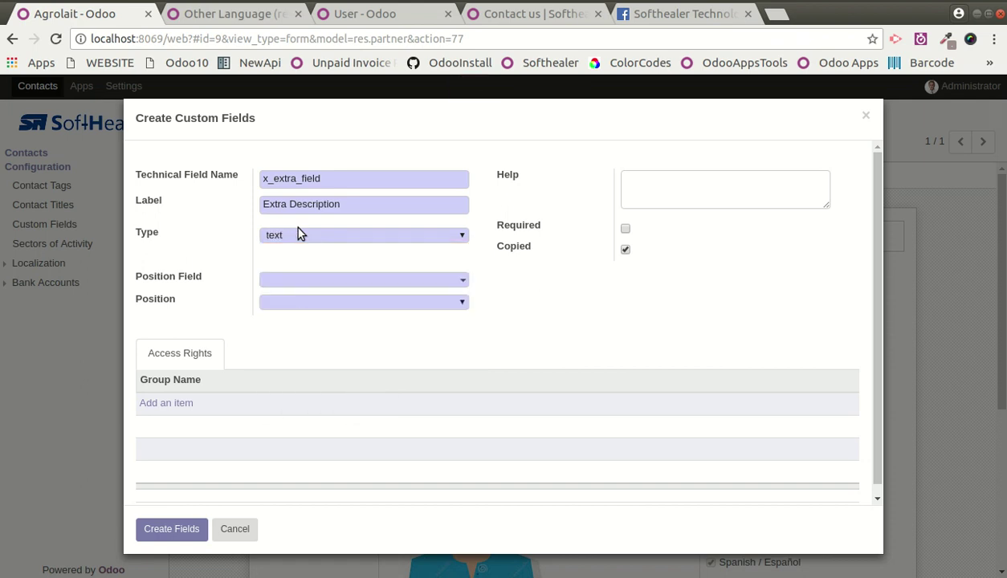
# Position the field After Language (res.partner) with help text Extra Description to add, create it, and view it on Agrolait in edit mode.
pyautogui.click(307, 286)
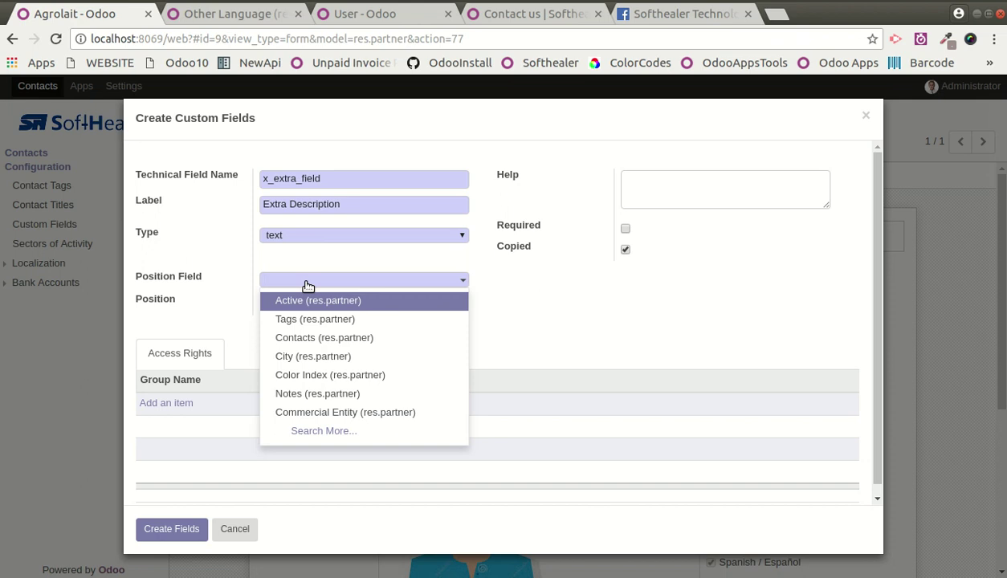
pyautogui.write('lan')
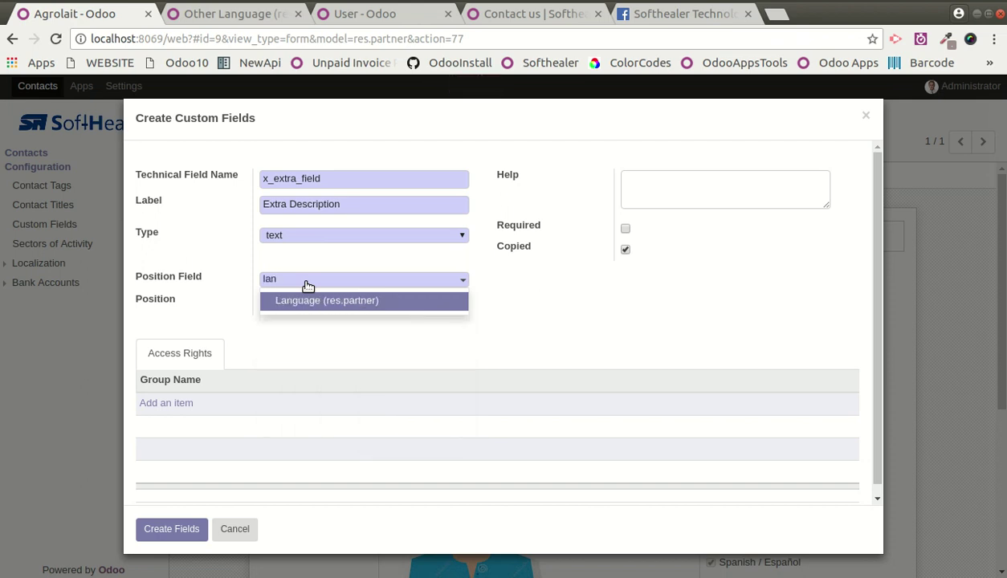
pyautogui.press('Return')
pyautogui.click(311, 308)
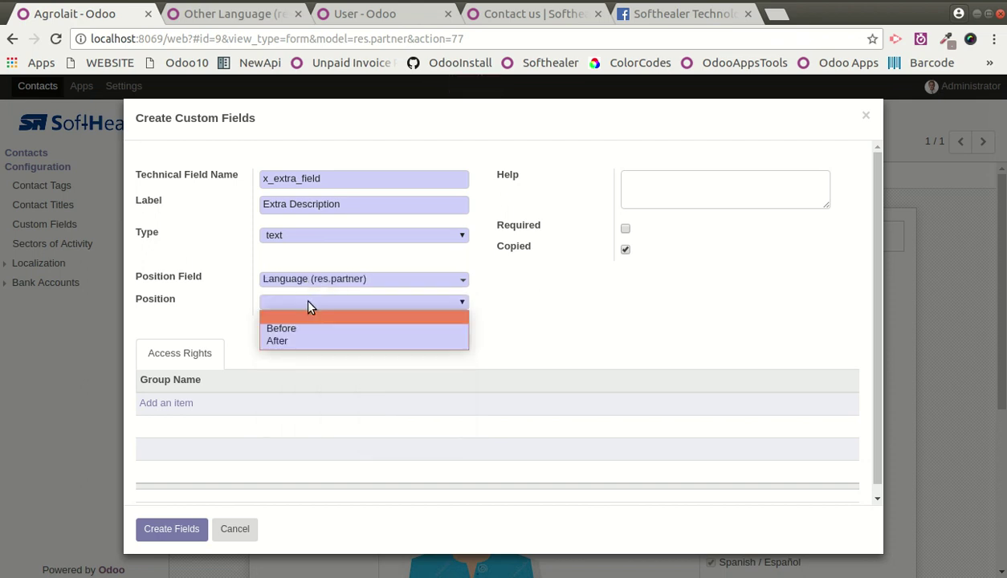
pyautogui.click(301, 343)
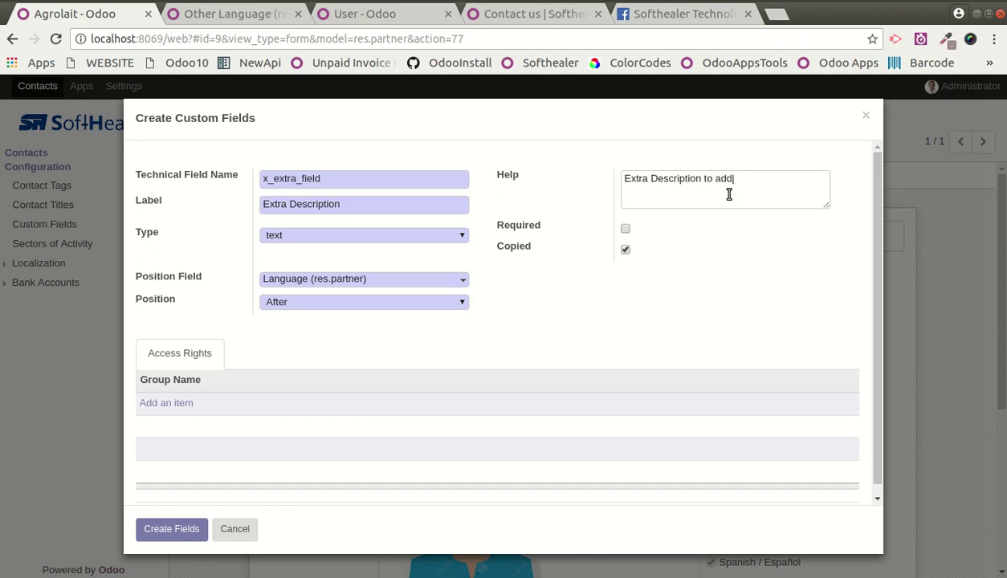
pyautogui.scroll(-1, 234, 441)
pyautogui.click(173, 530)
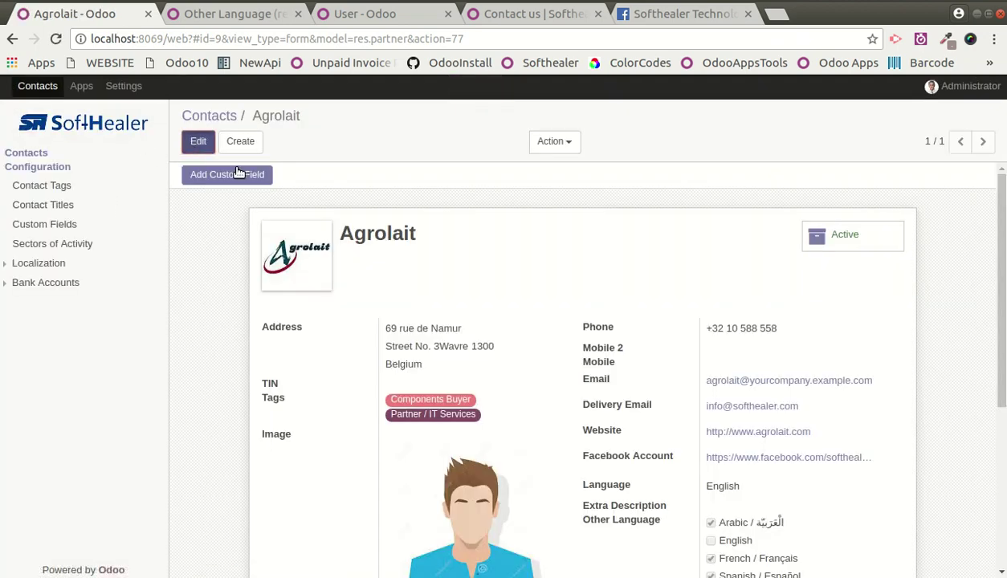
pyautogui.click(198, 141)
pyautogui.scroll(-4, 712, 490)
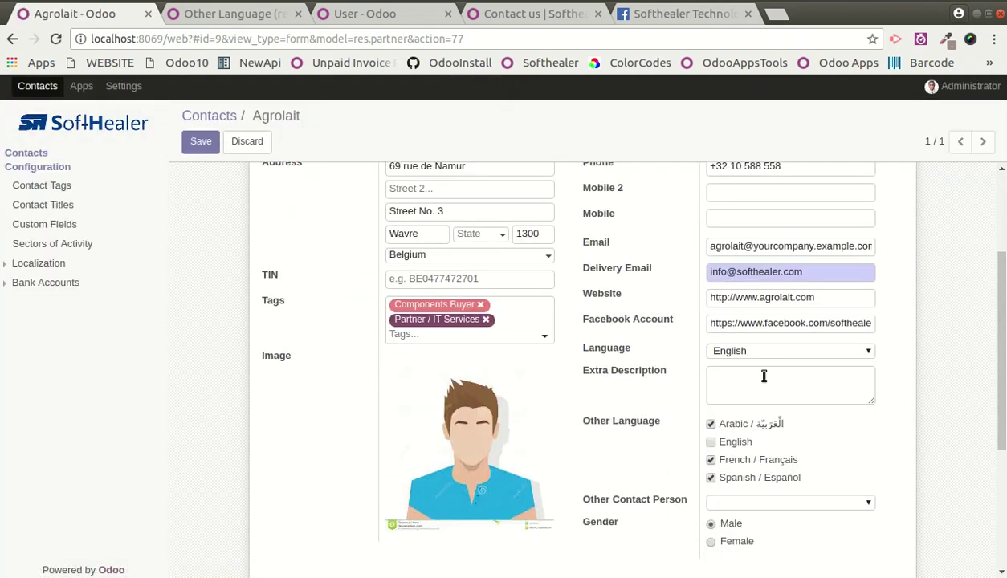
# In the Custom Fields list, open the x_extra_field record and delete it.
pyautogui.click(240, 15)
pyautogui.click(121, 224)
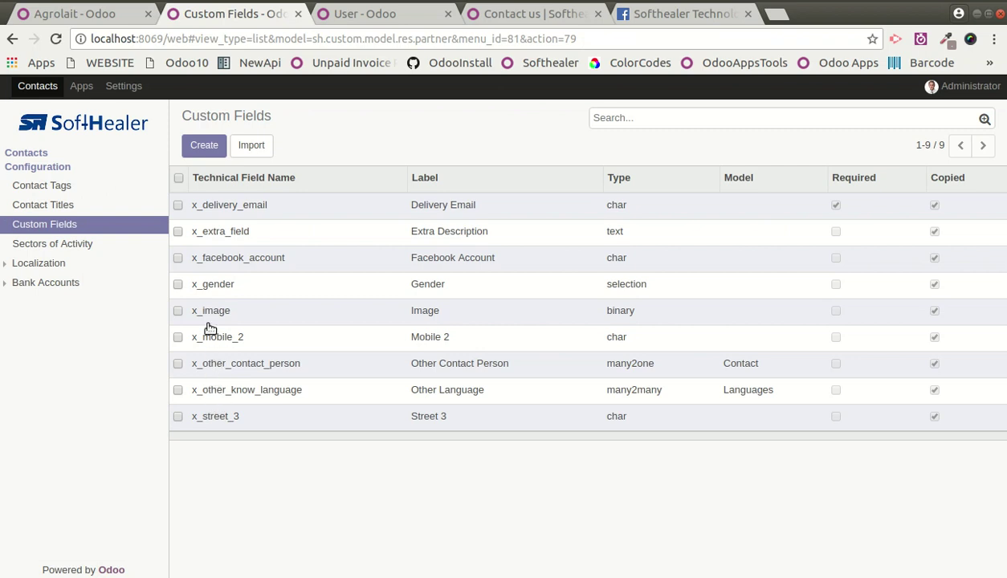
pyautogui.click(234, 239)
pyautogui.click(198, 140)
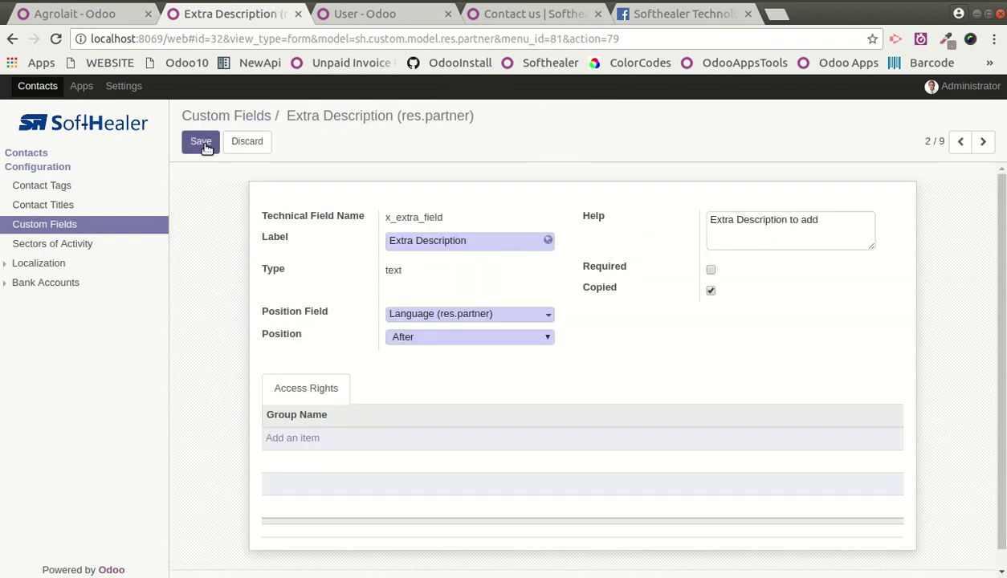
pyautogui.click(202, 142)
pyautogui.click(539, 141)
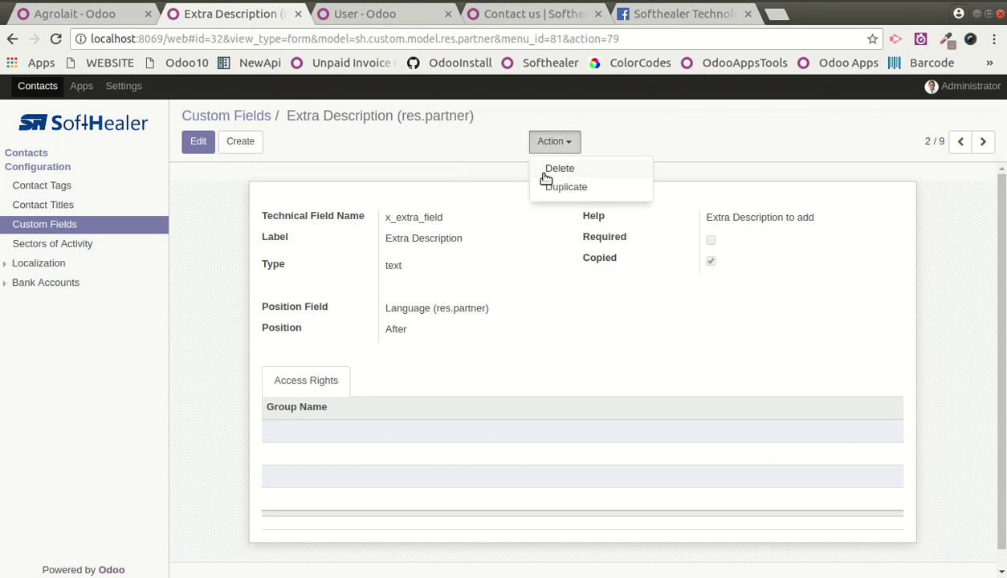
pyautogui.click(560, 168)
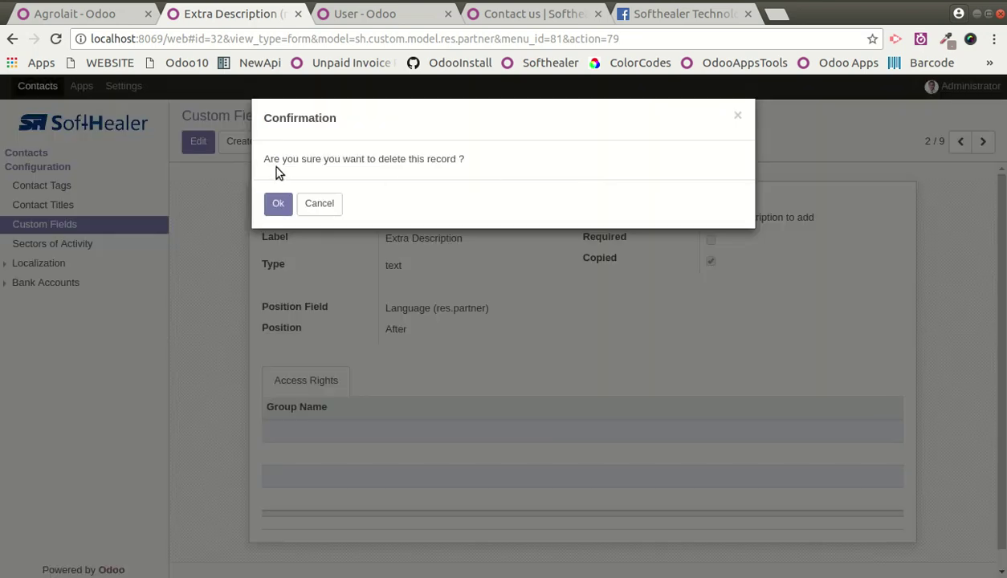
pyautogui.click(273, 204)
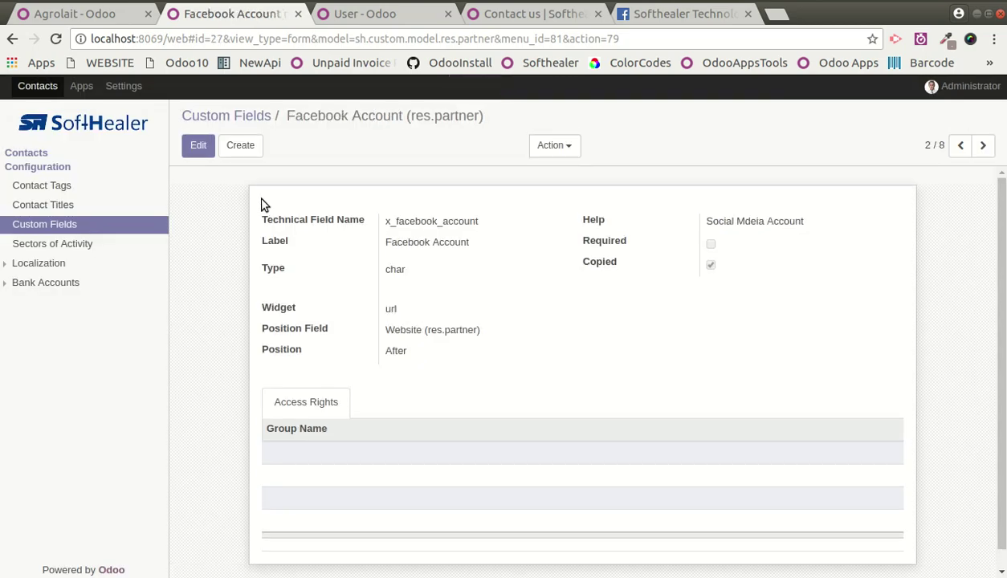
# Reload Agrolait and check its form in edit mode for the deleted Extra Description field.
pyautogui.click(96, 14)
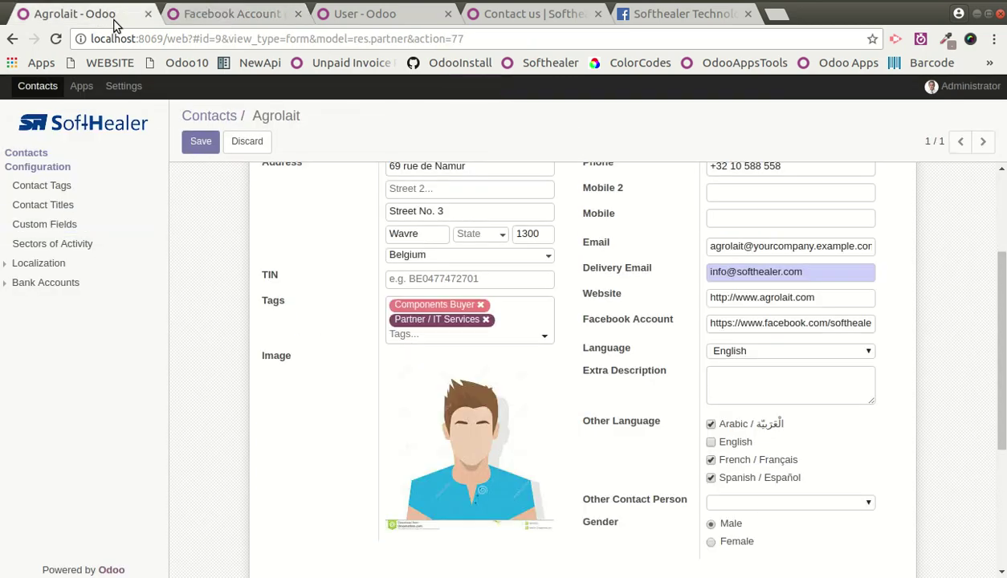
pyautogui.click(58, 38)
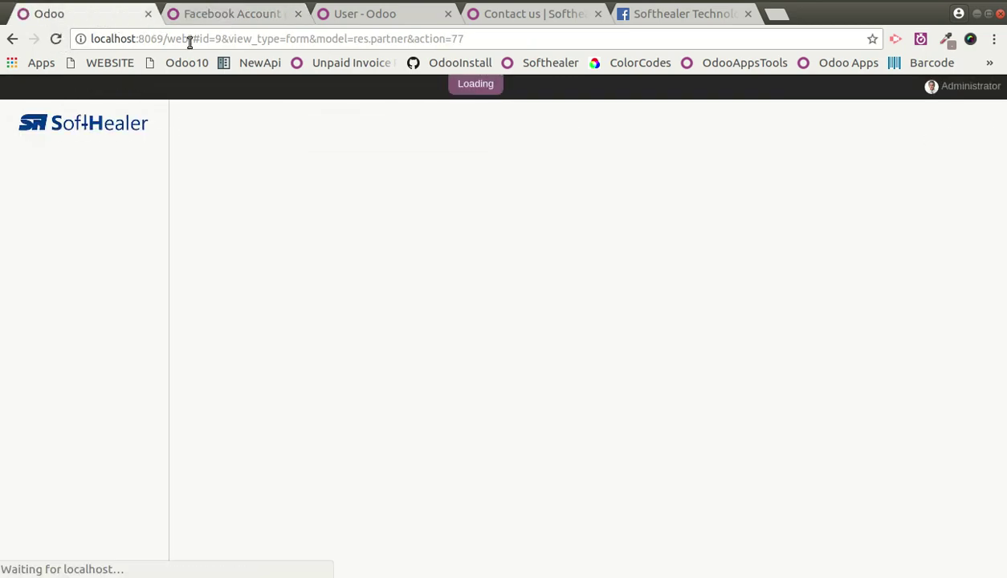
pyautogui.click(198, 142)
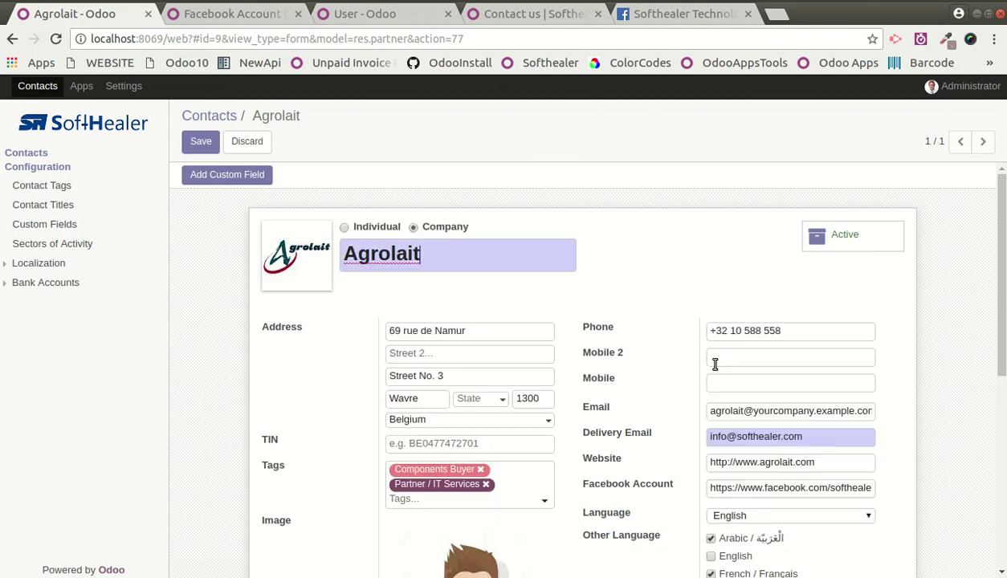
pyautogui.scroll(-5, 709, 423)
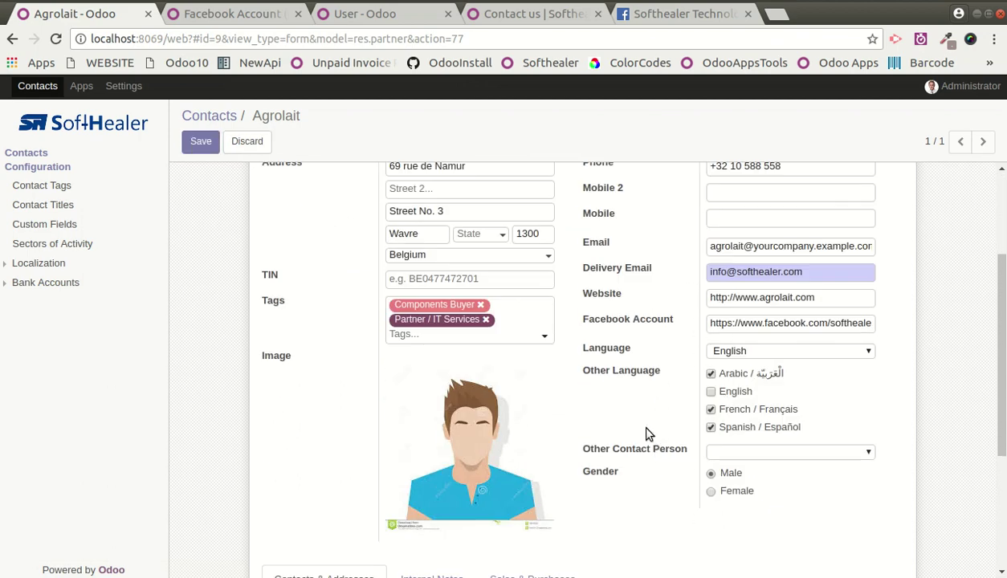
pyautogui.scroll(5, 649, 434)
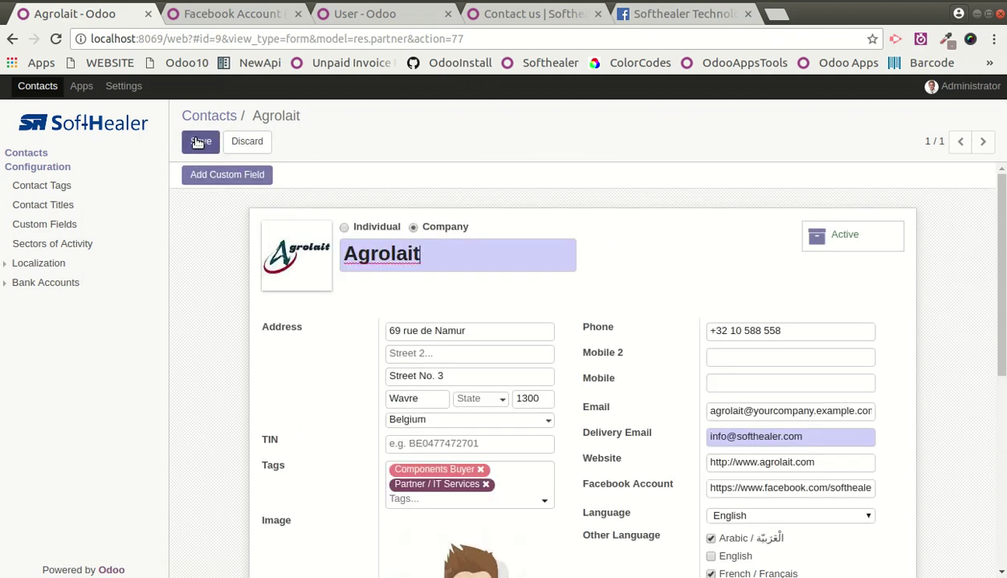